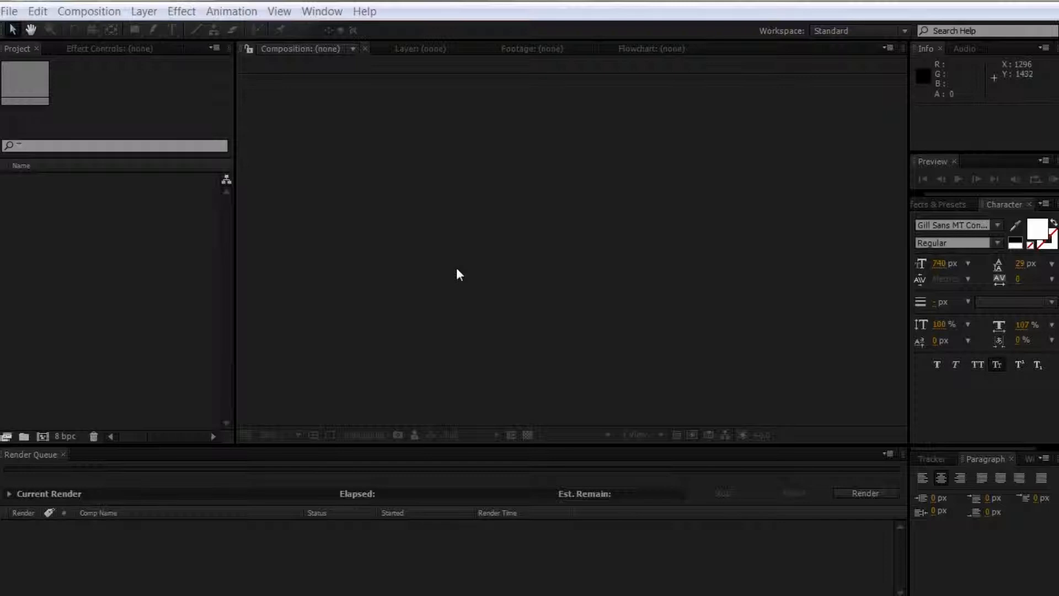
pyautogui.click(456, 268)
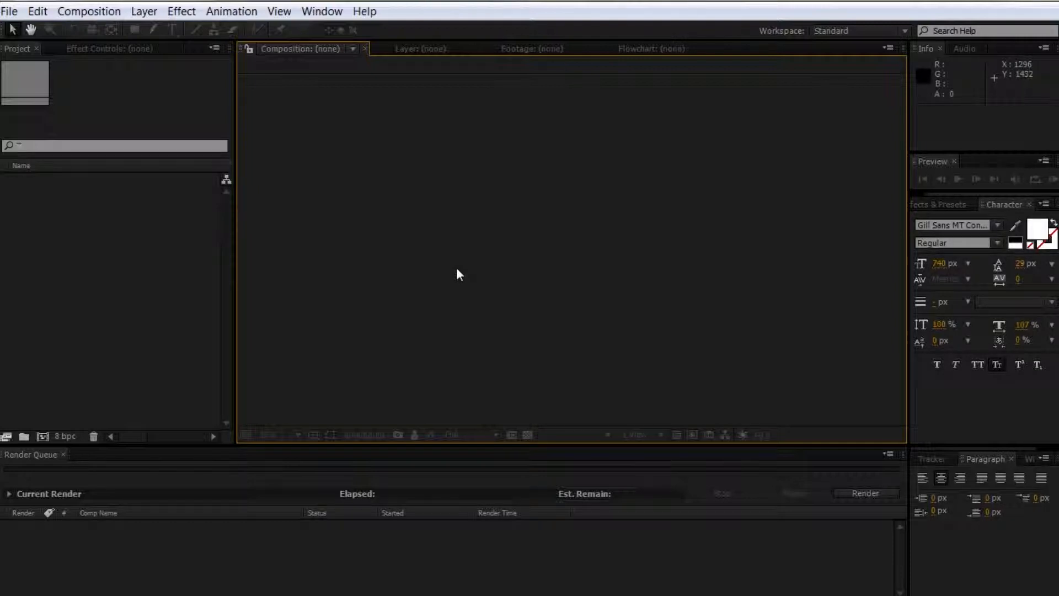
pyautogui.click(456, 268)
pyautogui.click(291, 279)
pyautogui.click(549, 221)
pyautogui.click(422, 343)
pyautogui.click(580, 296)
pyautogui.click(425, 260)
pyautogui.click(442, 339)
pyautogui.click(217, 339)
pyautogui.click(379, 533)
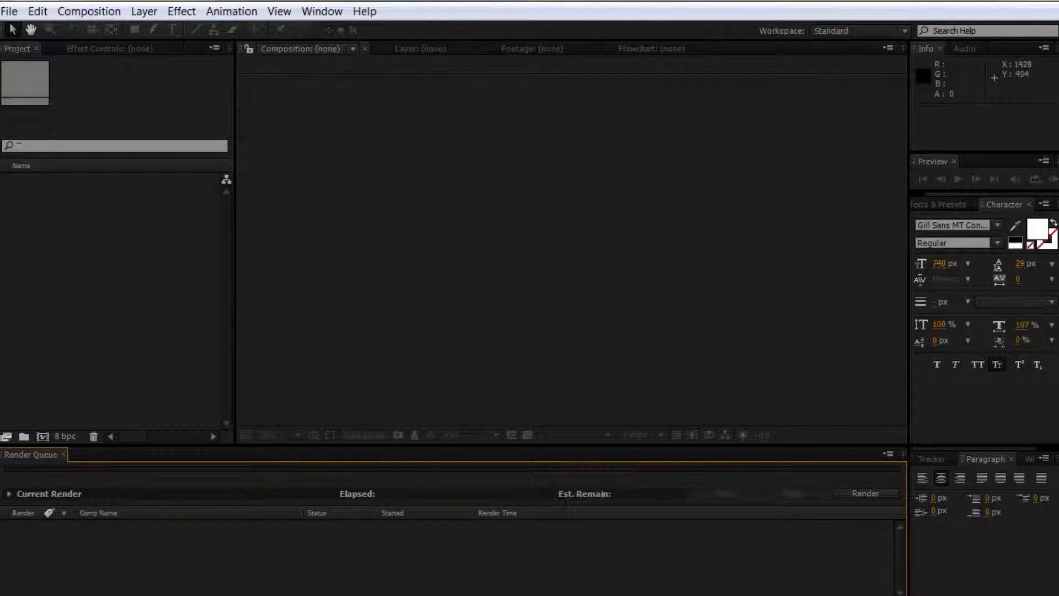
pyautogui.click(449, 286)
pyautogui.click(111, 309)
pyautogui.click(386, 309)
pyautogui.click(335, 539)
pyautogui.click(378, 342)
pyautogui.click(423, 530)
pyautogui.click(365, 386)
pyautogui.click(168, 331)
pyautogui.click(427, 329)
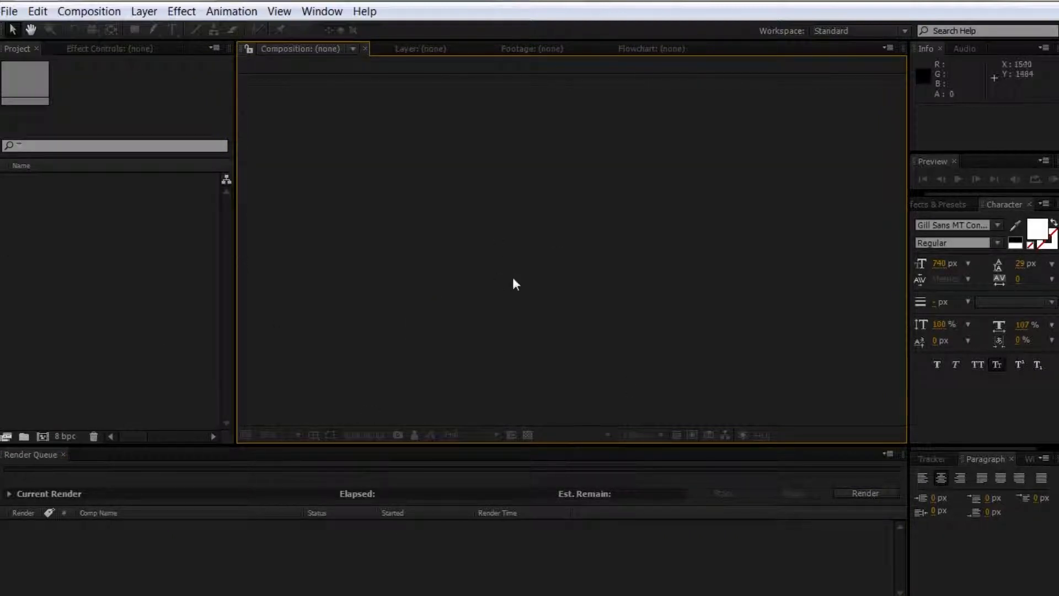
pyautogui.click(129, 268)
pyautogui.click(445, 263)
pyautogui.click(171, 294)
pyautogui.click(396, 288)
pyautogui.click(184, 357)
pyautogui.click(304, 546)
pyautogui.click(402, 345)
pyautogui.click(167, 340)
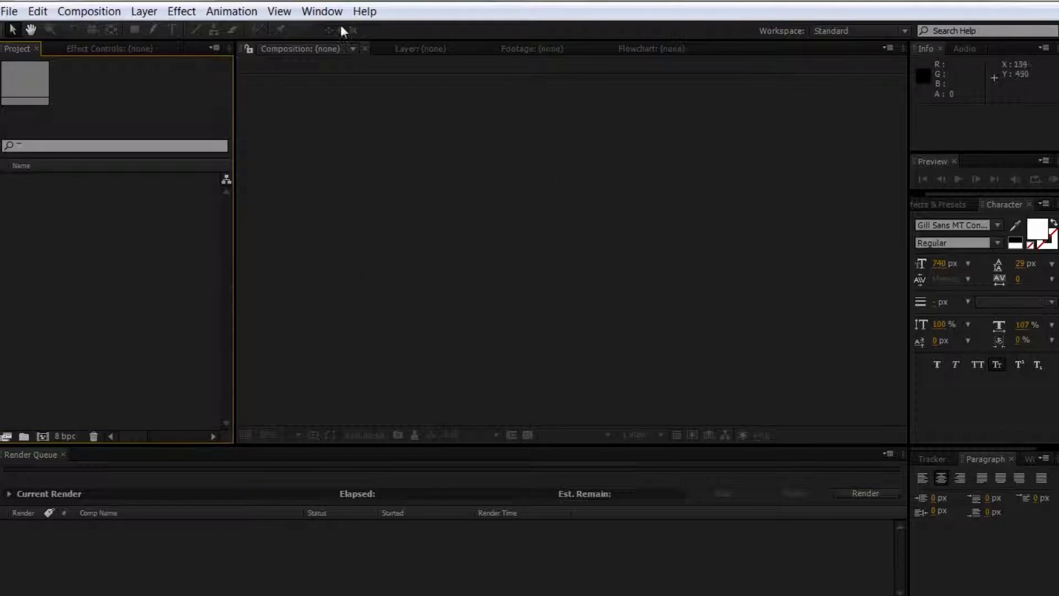
pyautogui.click(627, 307)
pyautogui.click(220, 296)
pyautogui.click(75, 319)
pyautogui.click(391, 360)
pyautogui.click(402, 542)
pyautogui.click(431, 324)
pyautogui.click(128, 326)
pyautogui.click(454, 324)
pyautogui.click(470, 537)
pyautogui.click(488, 349)
pyautogui.click(151, 342)
pyautogui.click(422, 295)
pyautogui.click(428, 289)
pyautogui.click(127, 292)
pyautogui.click(449, 286)
pyautogui.click(433, 534)
pyautogui.click(548, 290)
pyautogui.click(161, 294)
pyautogui.click(460, 231)
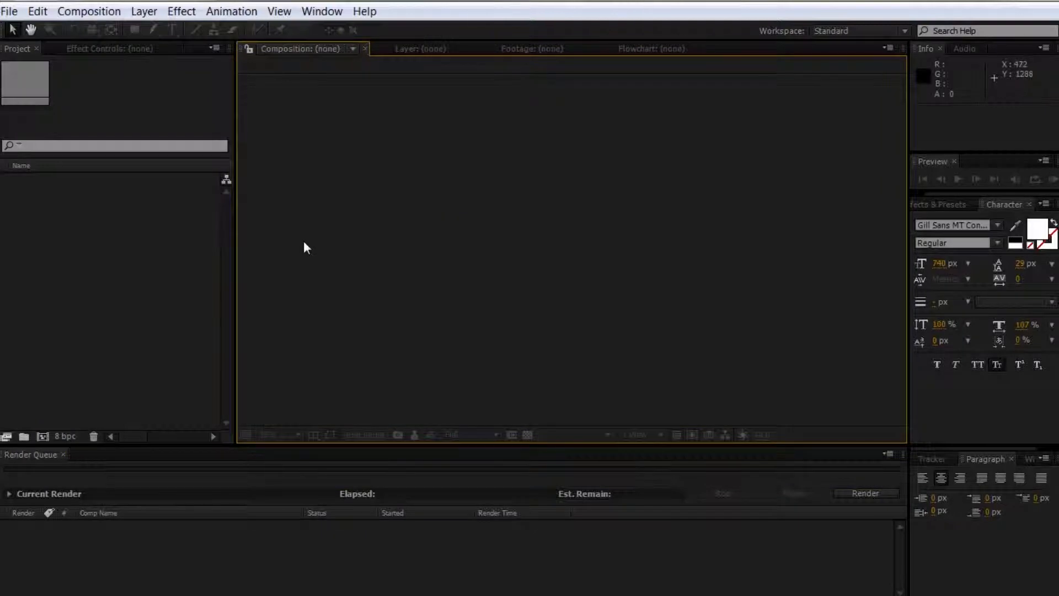
pyautogui.click(502, 281)
pyautogui.click(97, 326)
pyautogui.click(364, 306)
pyautogui.click(347, 520)
pyautogui.click(61, 304)
pyautogui.click(436, 254)
pyautogui.click(139, 371)
pyautogui.click(365, 328)
pyautogui.click(386, 543)
pyautogui.click(173, 355)
pyautogui.click(383, 336)
pyautogui.click(190, 352)
pyautogui.click(275, 530)
pyautogui.click(347, 430)
pyautogui.click(154, 359)
pyautogui.click(224, 534)
pyautogui.click(324, 410)
pyautogui.click(196, 324)
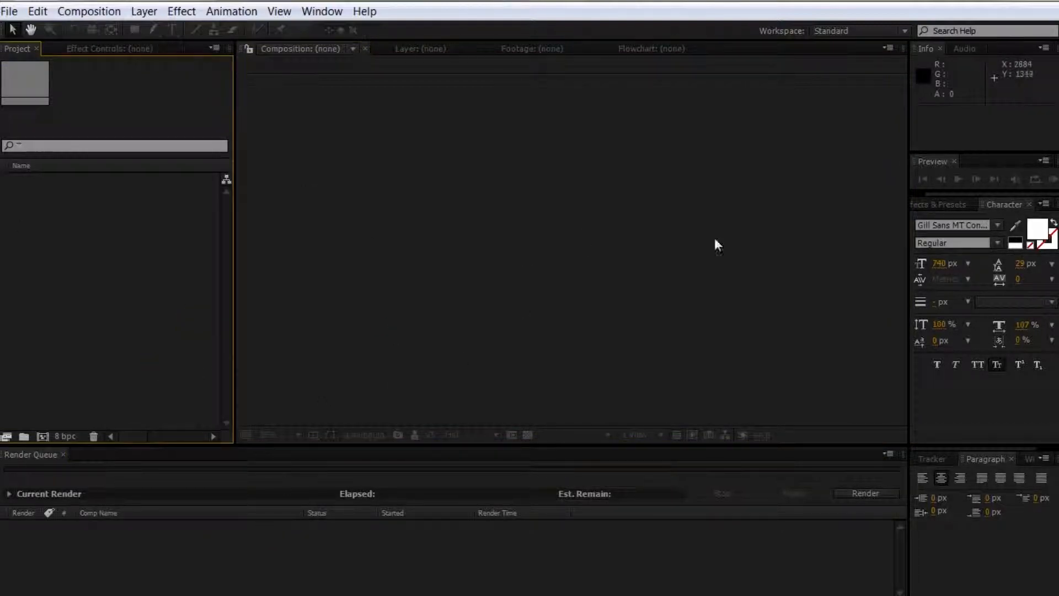
pyautogui.click(477, 229)
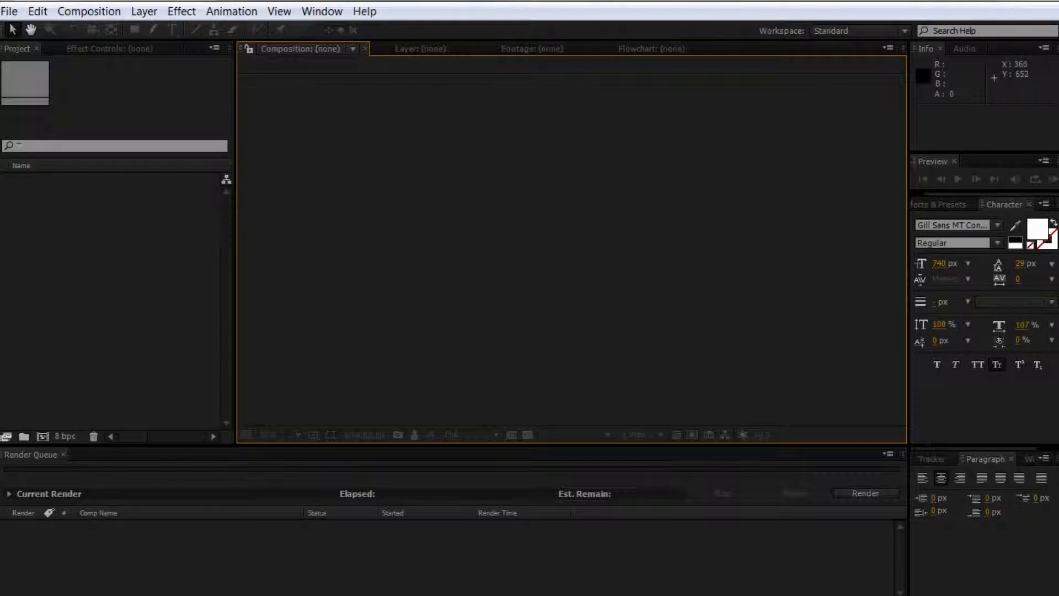
# Start a new project and create a 1920 x 1080 composition, 10 seconds long at 23.976 fps.
pyautogui.click(9, 11)
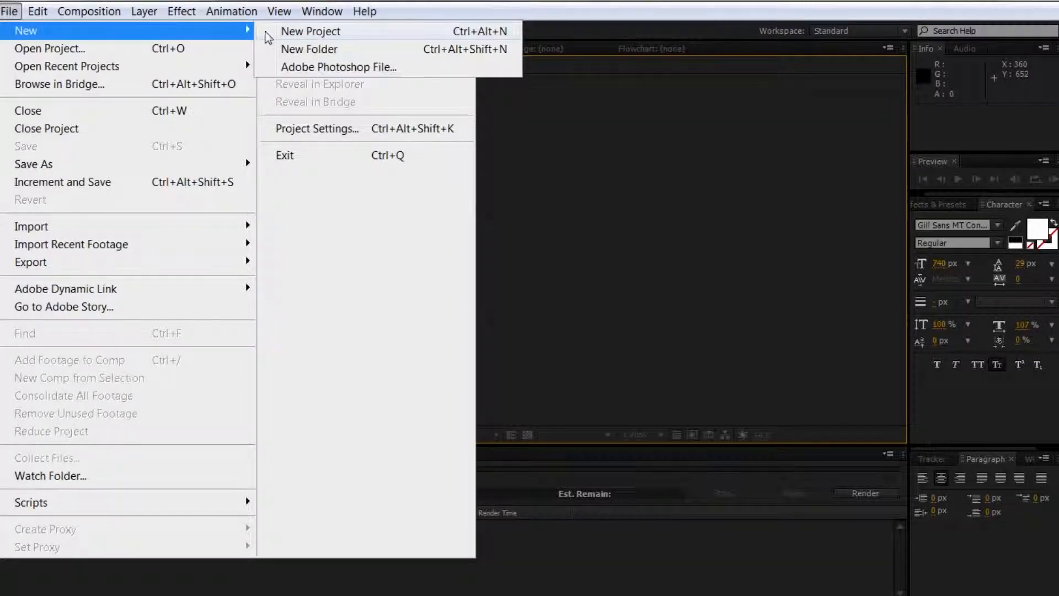
pyautogui.click(267, 32)
pyautogui.click(505, 220)
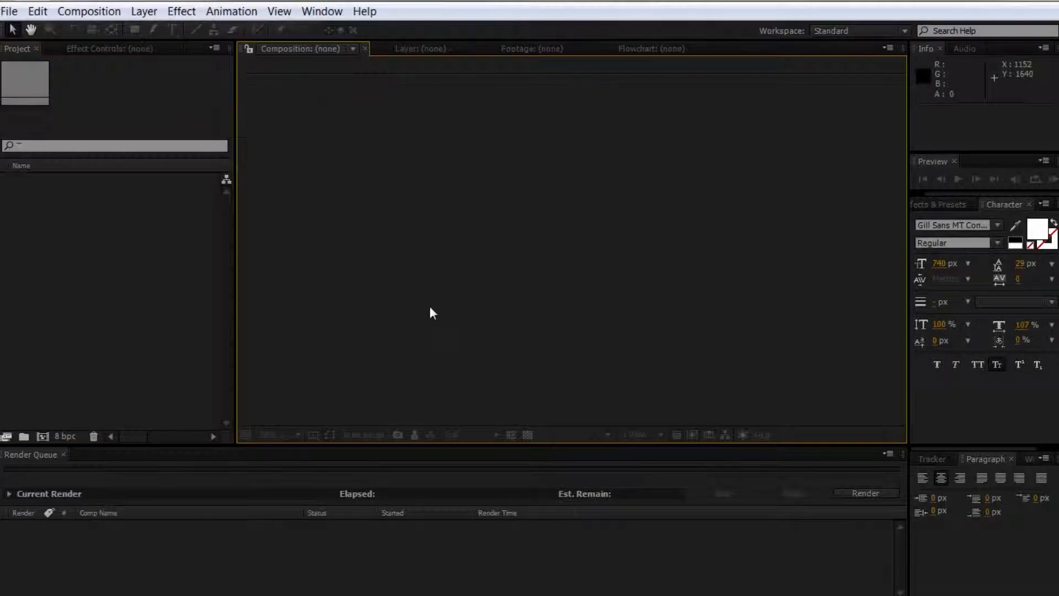
pyautogui.hotkey('ctrl', 'n')
pyautogui.click(355, 456)
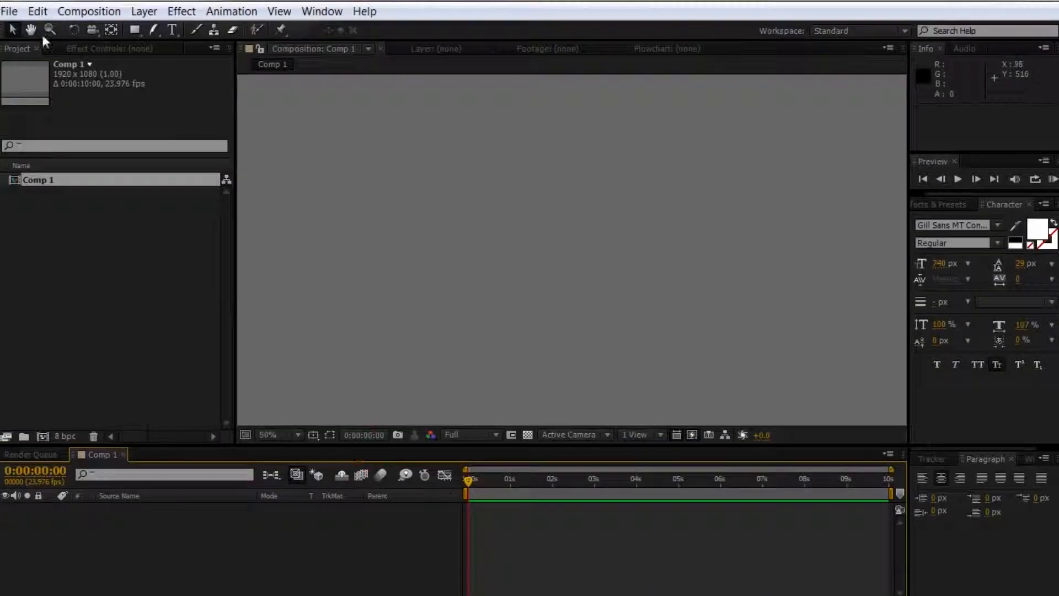
# Start another new empty project, discarding the one that contains Comp 1.
pyautogui.click(10, 11)
pyautogui.moveTo(230, 32)
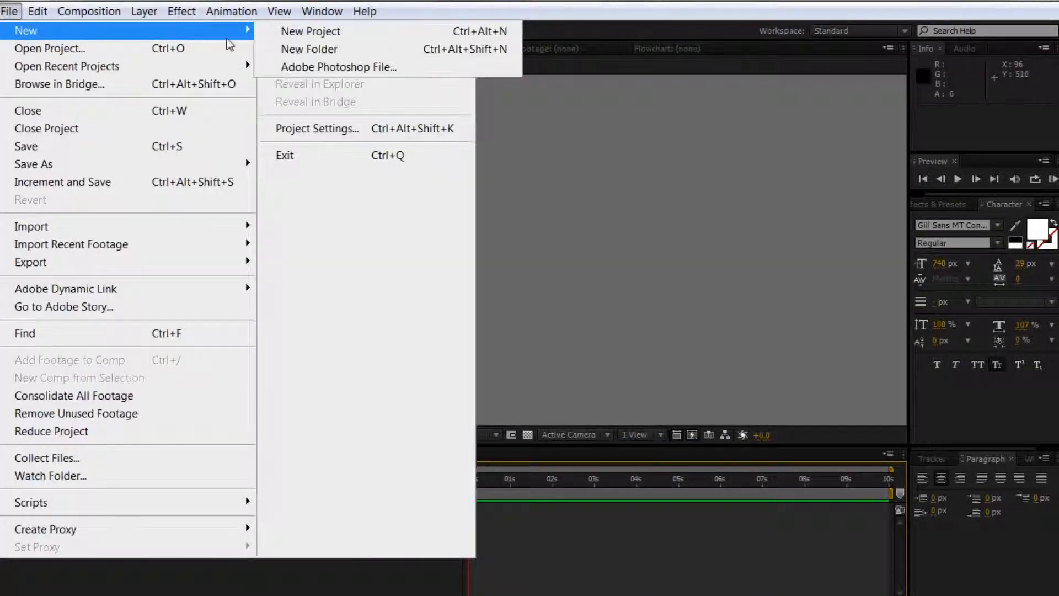
pyautogui.click(296, 33)
pyautogui.click(554, 325)
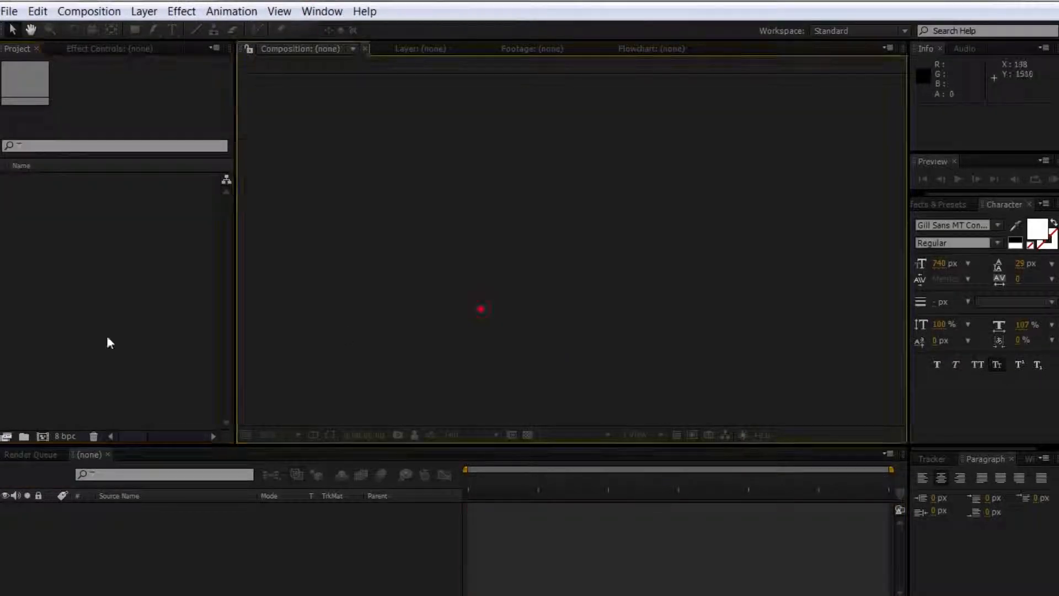
pyautogui.click(10, 11)
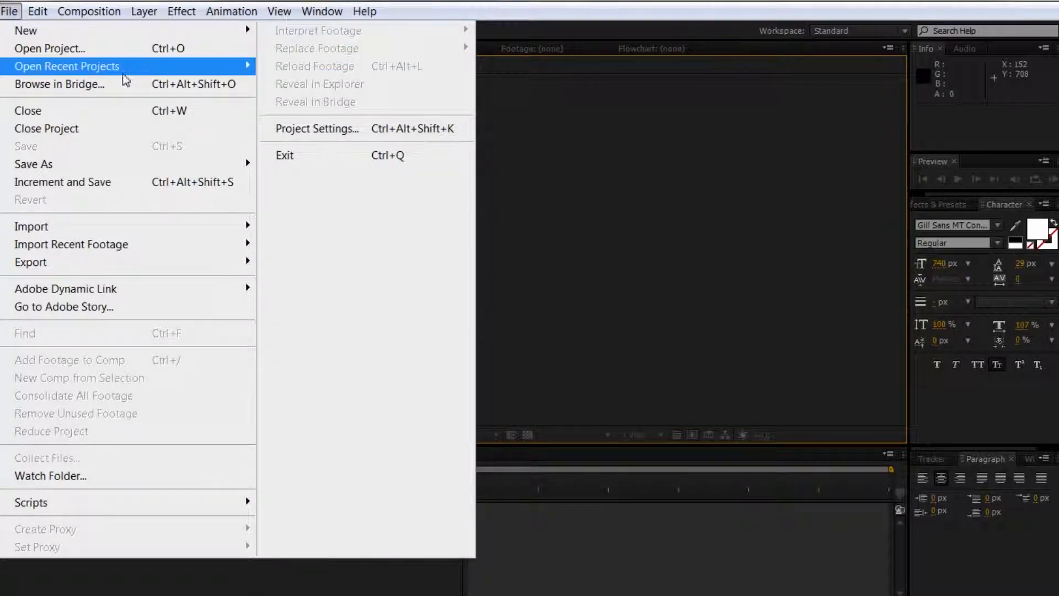
pyautogui.moveTo(123, 75)
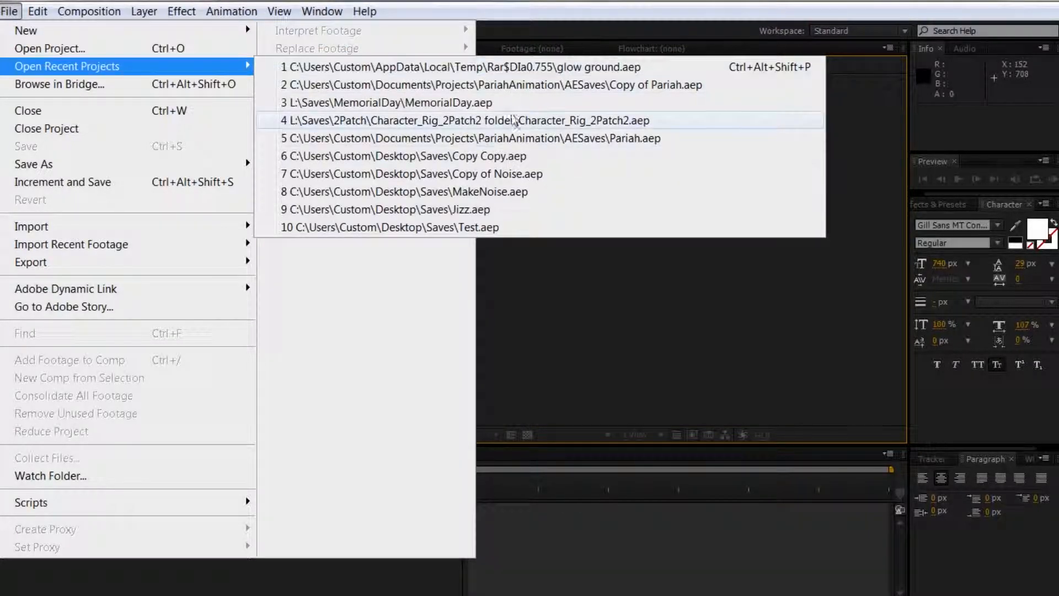
pyautogui.click(470, 191)
pyautogui.click(5, 11)
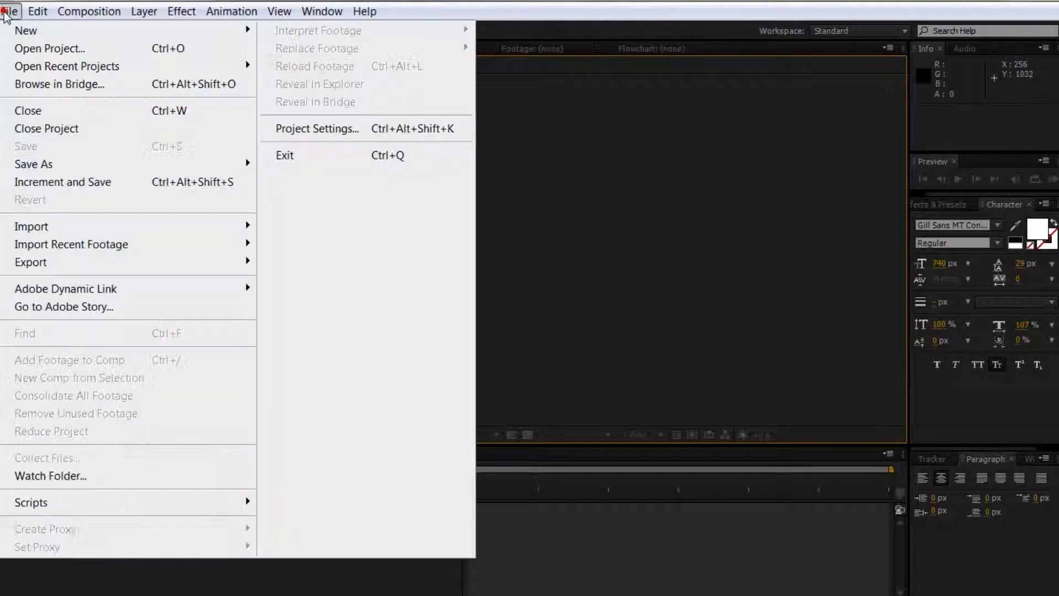
pyautogui.click(639, 230)
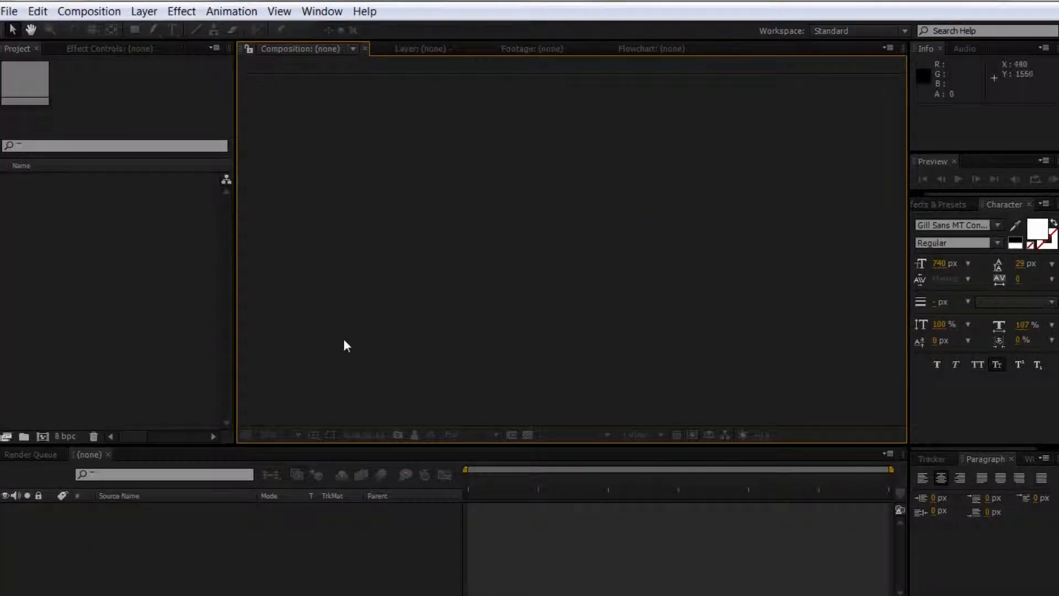
pyautogui.click(9, 11)
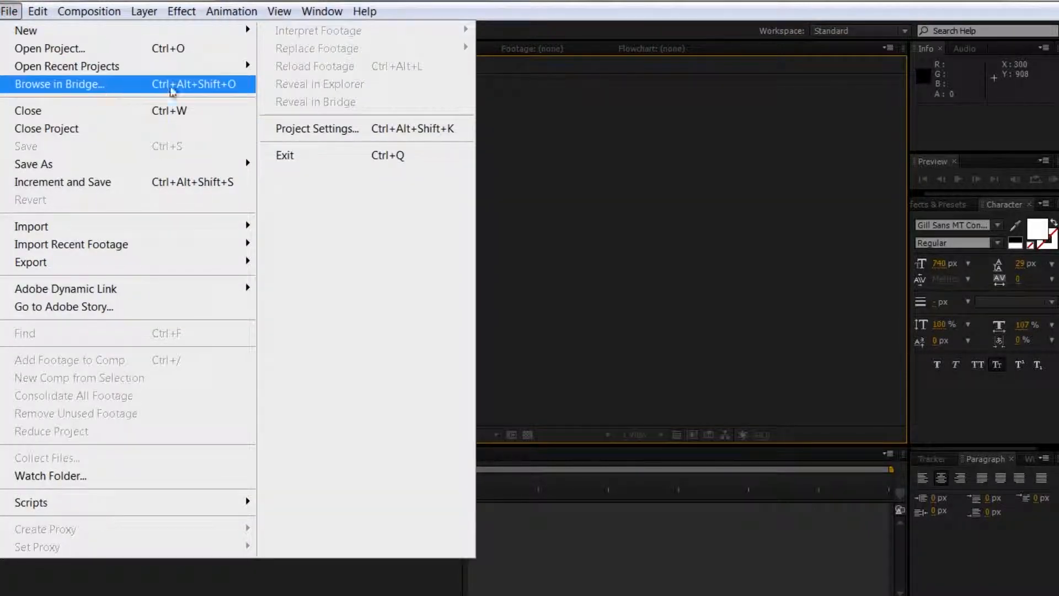
pyautogui.click(690, 169)
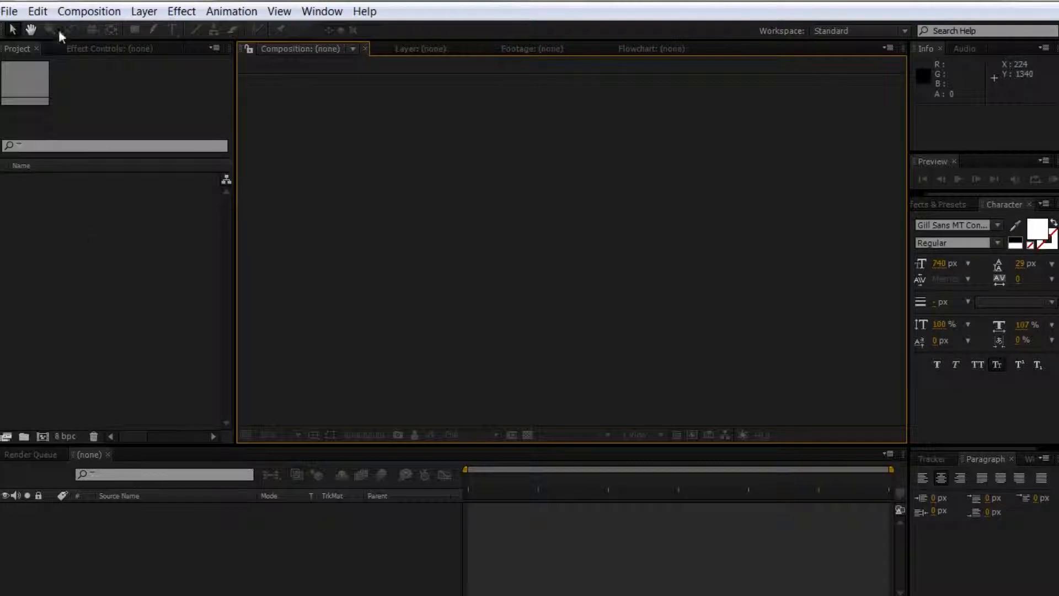
# Import the JPEG image smooth-white-conrete-wall-texture from the Desktop as footage and check it in the project.
pyautogui.click(10, 11)
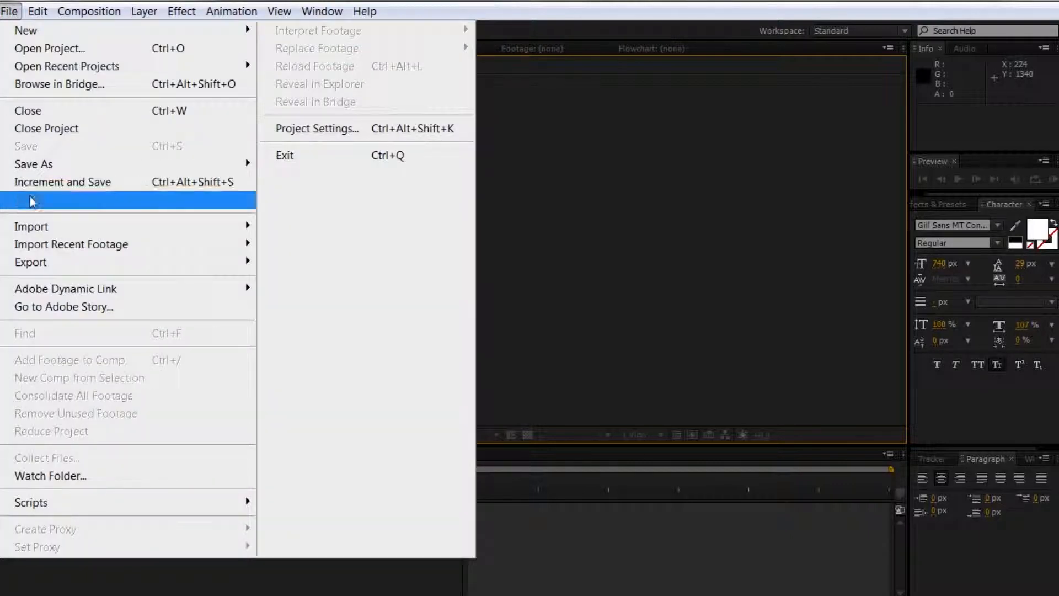
pyautogui.moveTo(64, 164)
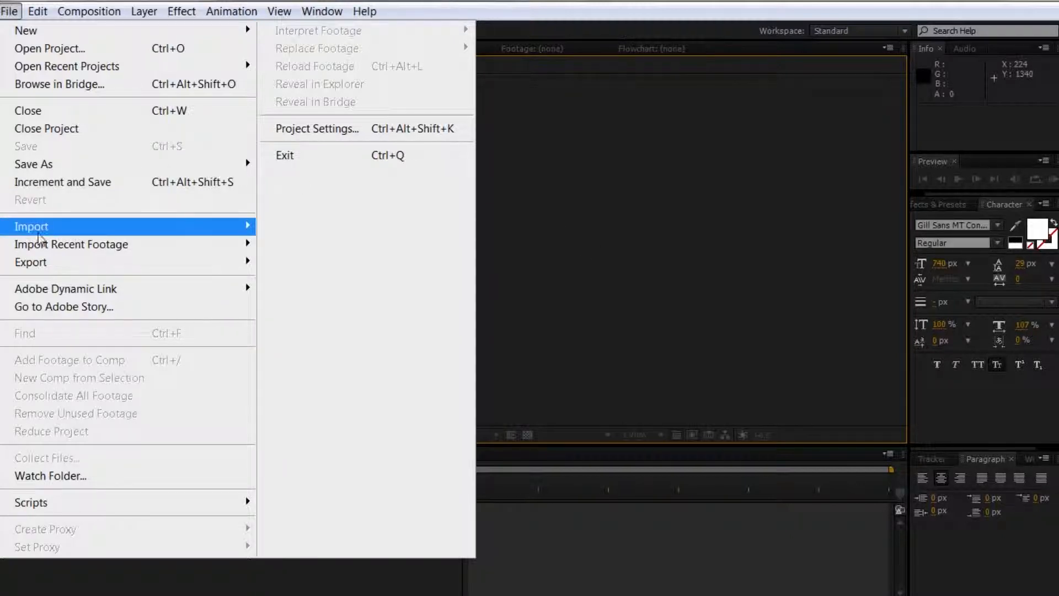
pyautogui.moveTo(47, 231)
pyautogui.click(291, 228)
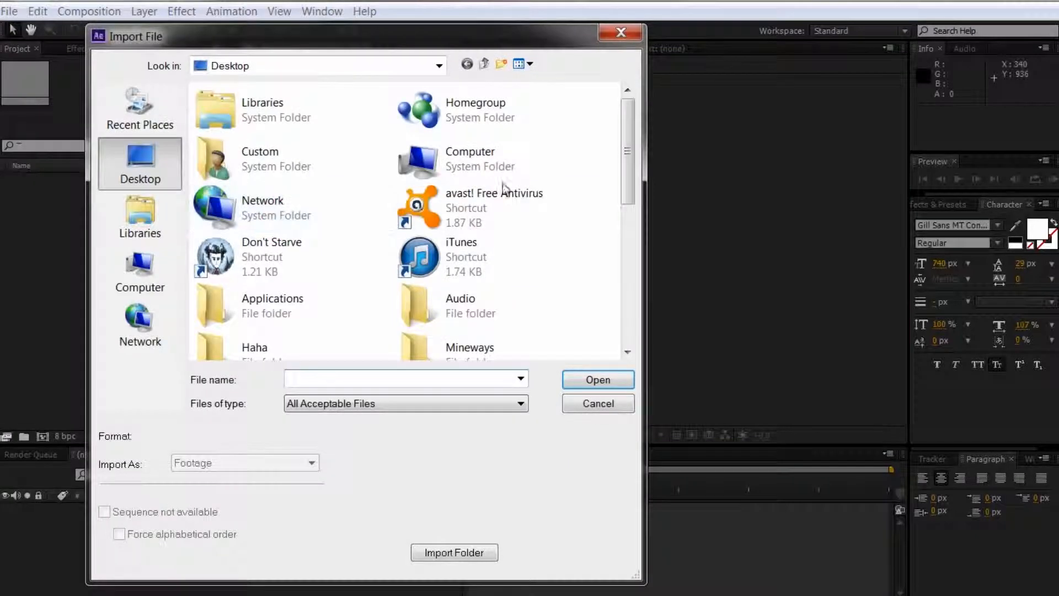
pyautogui.moveTo(628, 182); pyautogui.dragTo(646, 287)
pyautogui.click(452, 259)
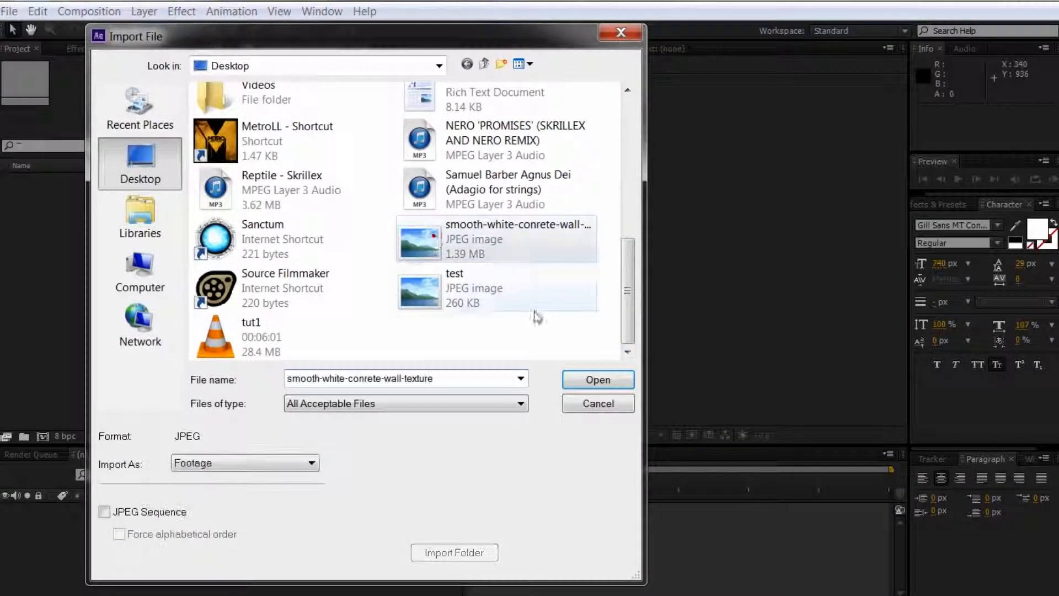
pyautogui.click(596, 380)
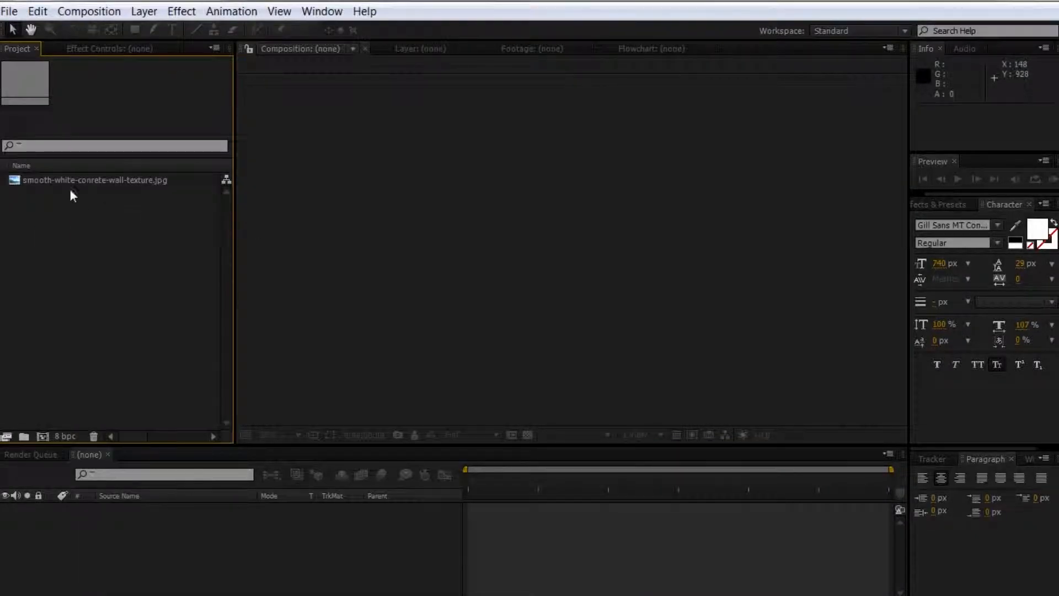
pyautogui.click(27, 185)
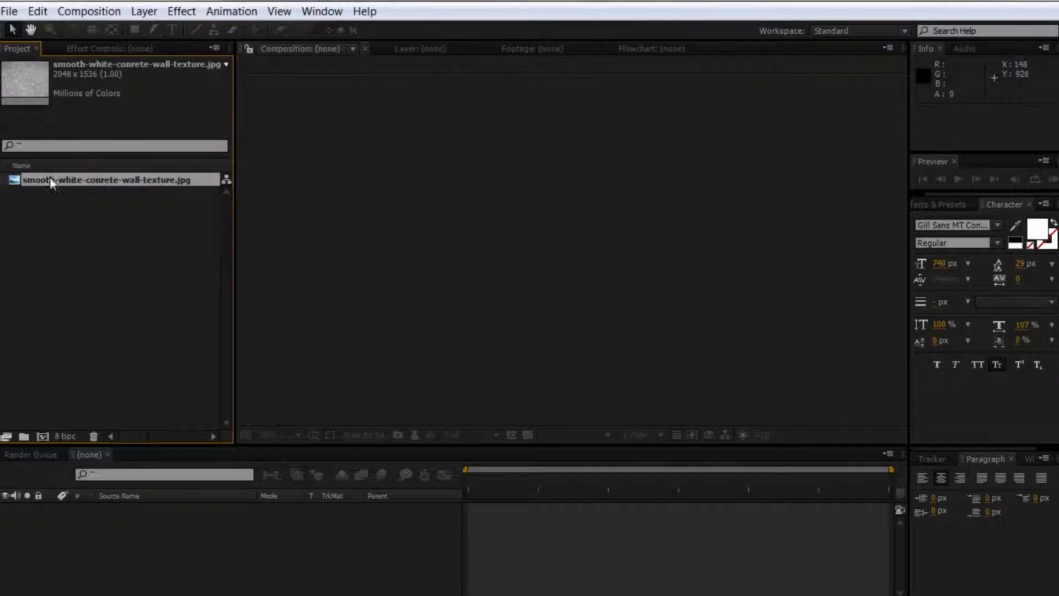
pyautogui.click(102, 203)
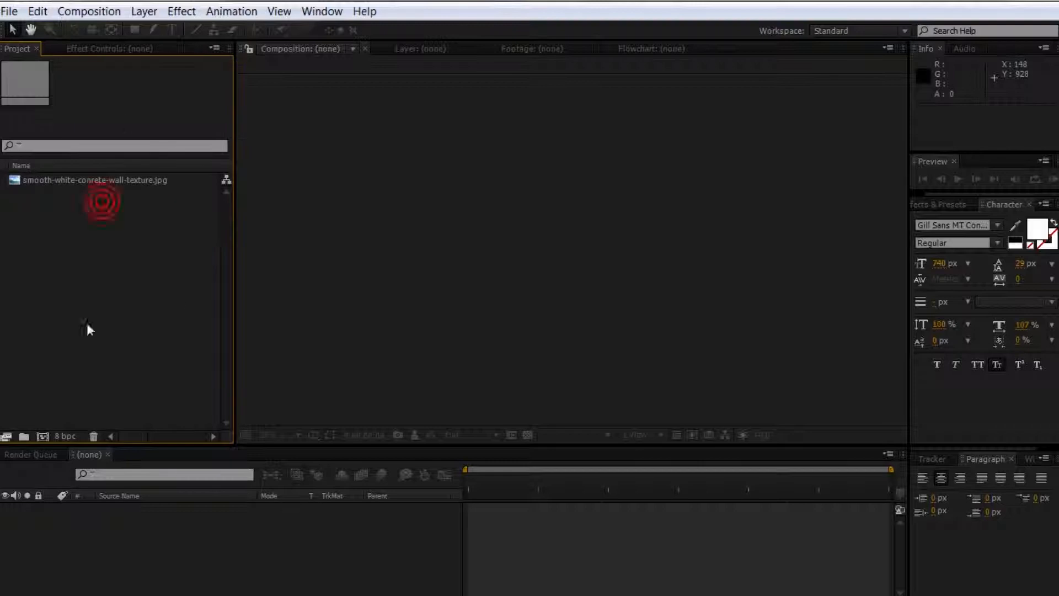
# Import scraped-stone-wall-texture.jpg from the recently used footage and compare both imported images' previews.
pyautogui.click(9, 11)
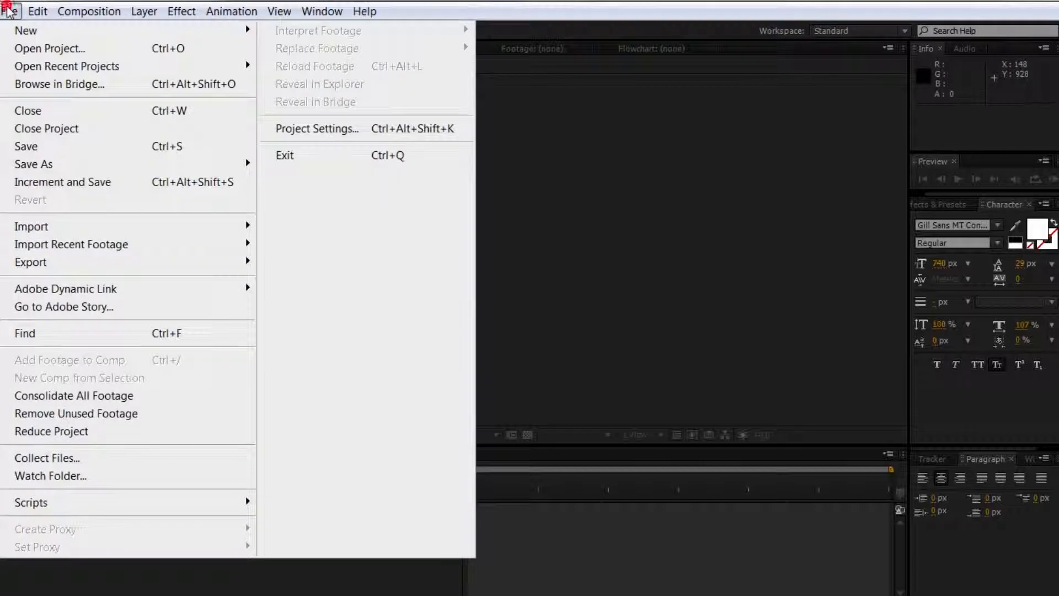
pyautogui.moveTo(91, 250)
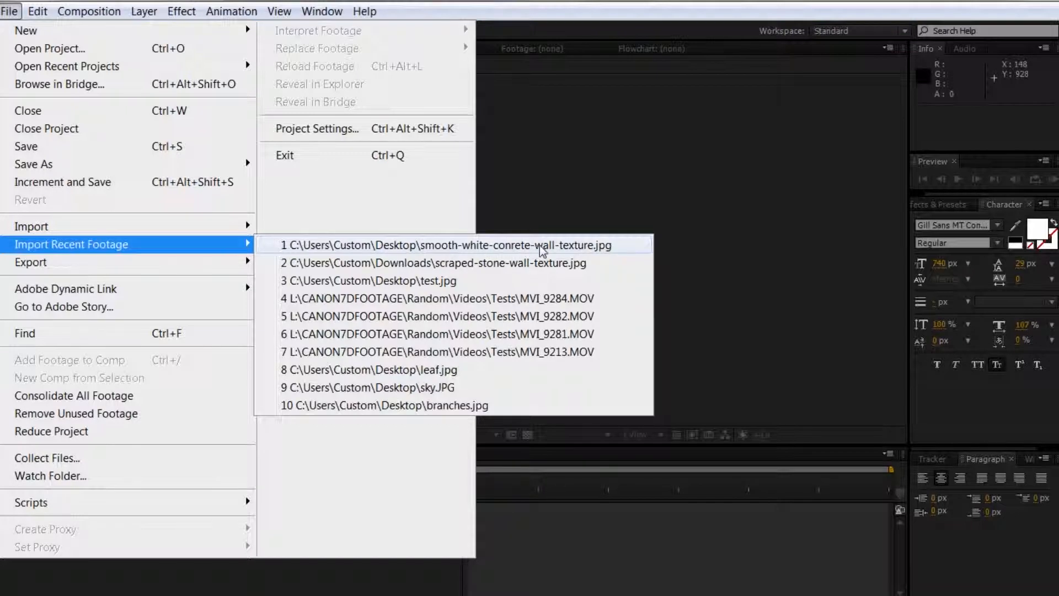
pyautogui.click(544, 264)
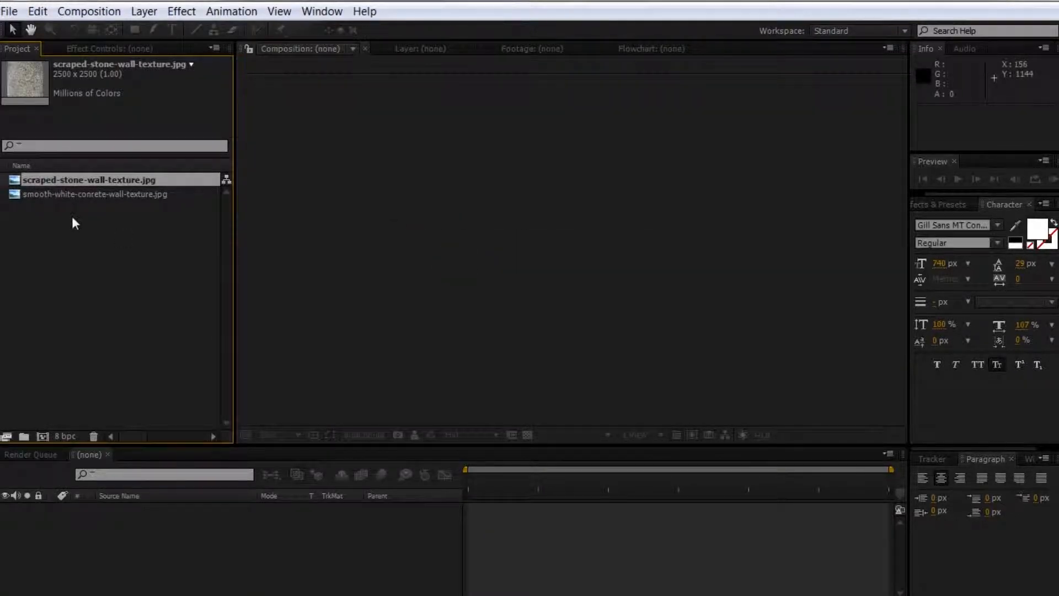
pyautogui.click(86, 195)
pyautogui.click(80, 180)
pyautogui.click(65, 195)
pyautogui.click(67, 180)
# Add the imported smooth-white-conrete-wall-texture.jpg to the render queue.
pyautogui.click(65, 195)
pyautogui.click(3, 5)
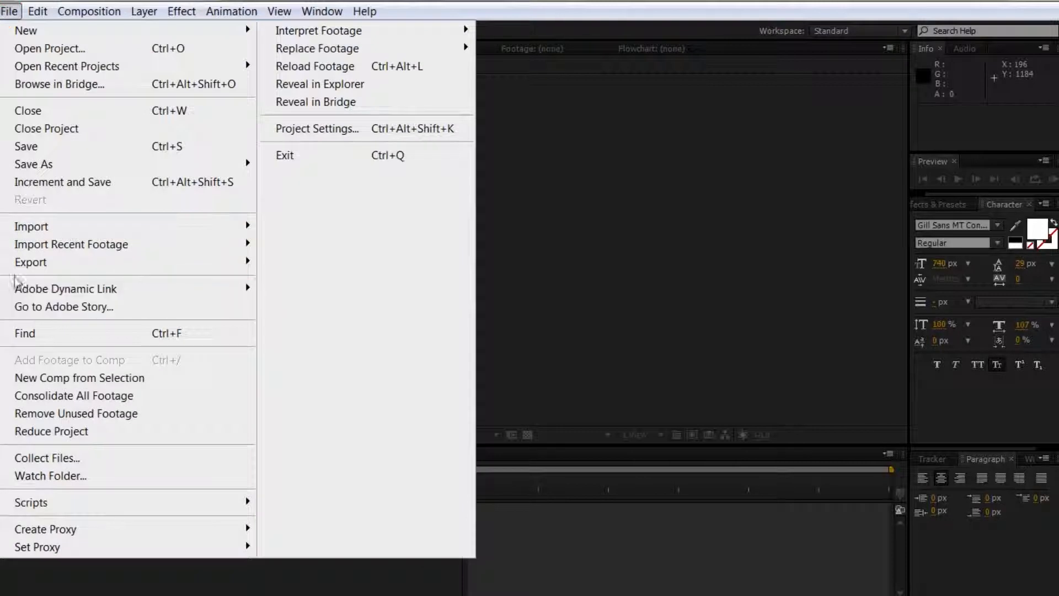
pyautogui.moveTo(44, 253)
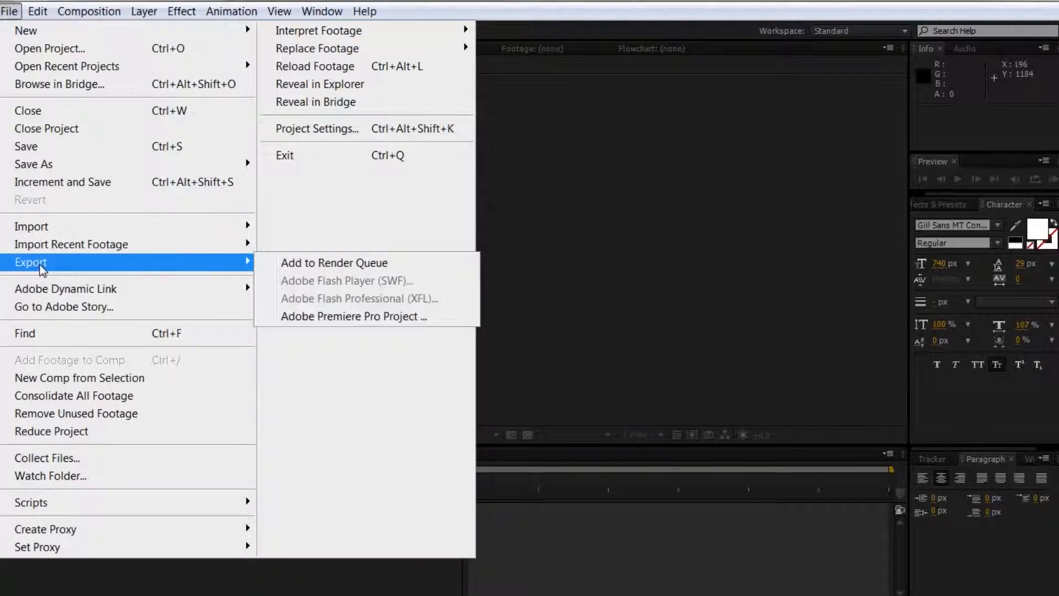
pyautogui.click(286, 264)
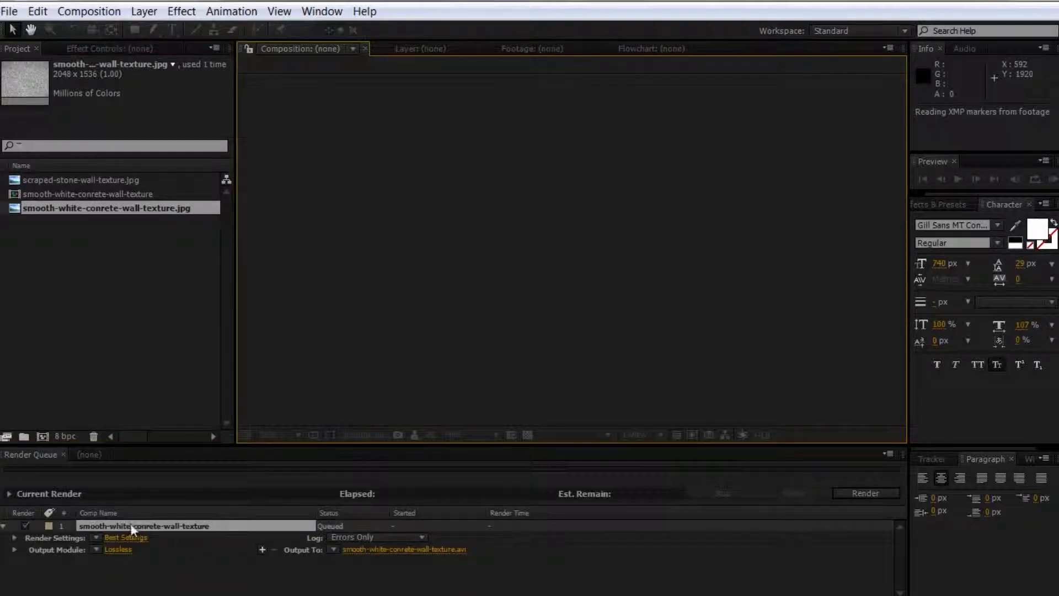
# Remove the smooth-white-conrete-wall-texture item from the render queue.
pyautogui.click(56, 211)
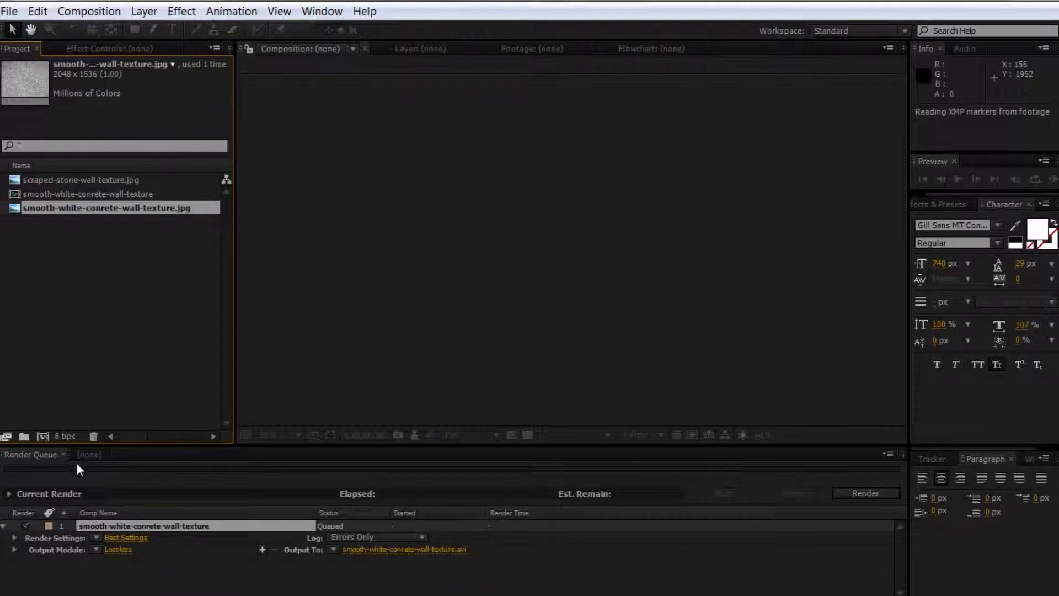
pyautogui.click(115, 525)
pyautogui.press('Delete')
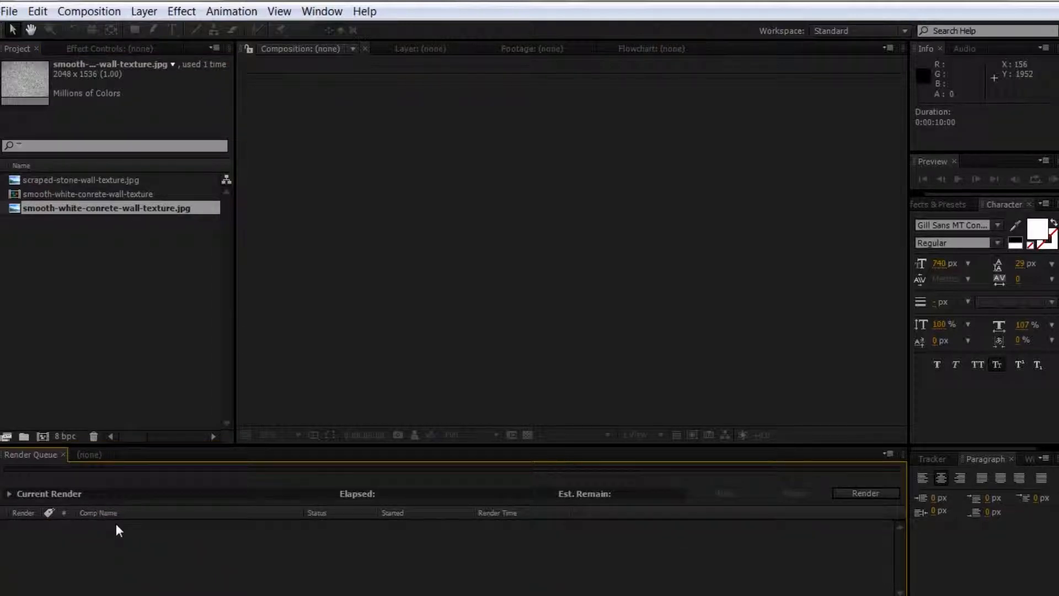
# Delete the smooth-white-conrete-wall-texture composition from the project, keeping both imported JPEG images.
pyautogui.click(107, 407)
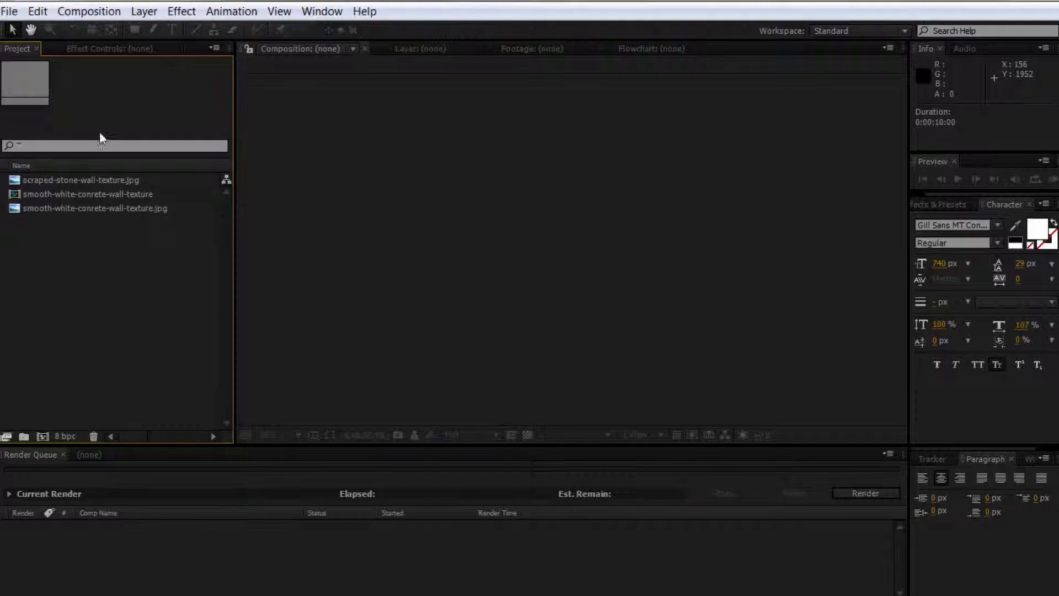
pyautogui.click(79, 197)
pyautogui.press('Delete')
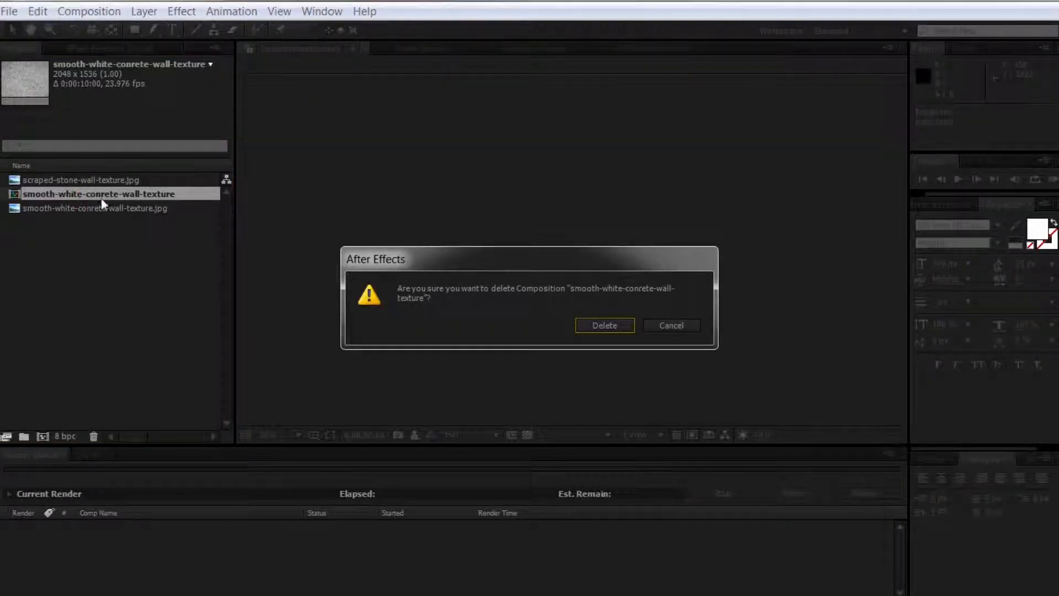
pyautogui.click(610, 325)
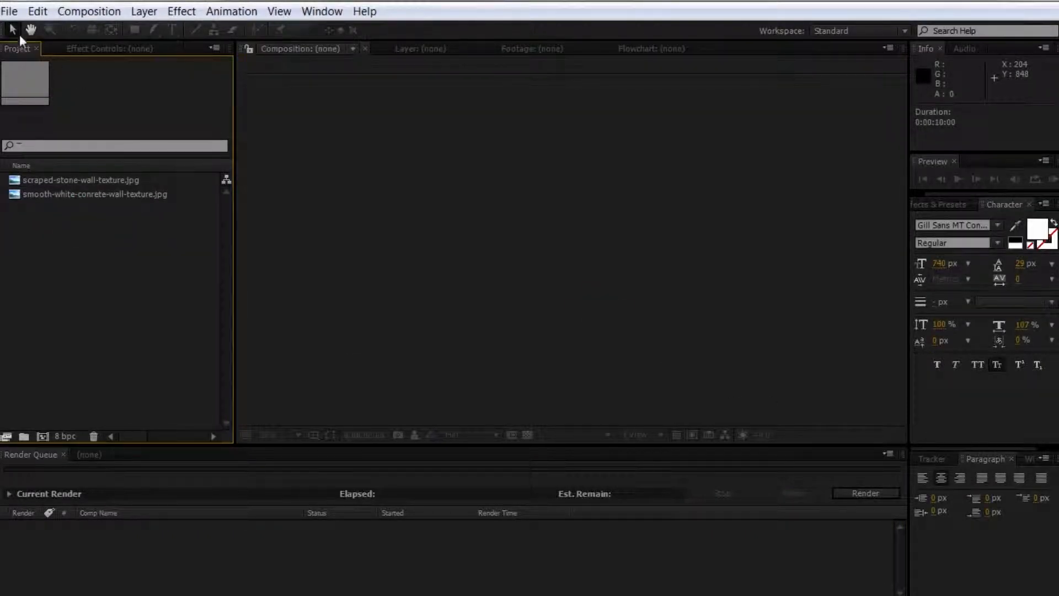
# Activate the Find function for the project's items and leave it without searching.
pyautogui.click(9, 11)
pyautogui.moveTo(75, 296)
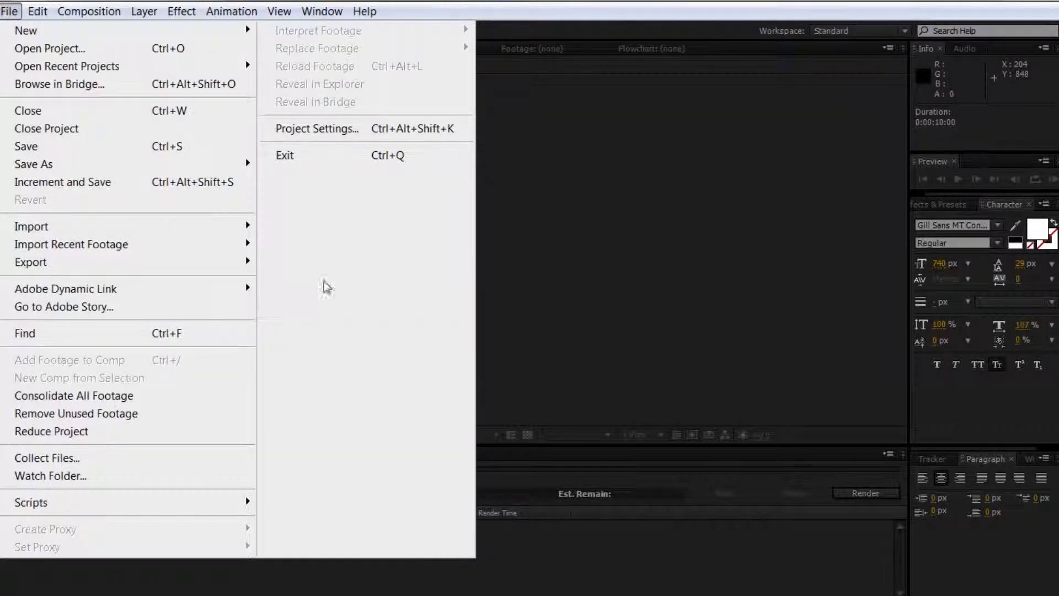
pyautogui.moveTo(202, 297)
pyautogui.click(53, 335)
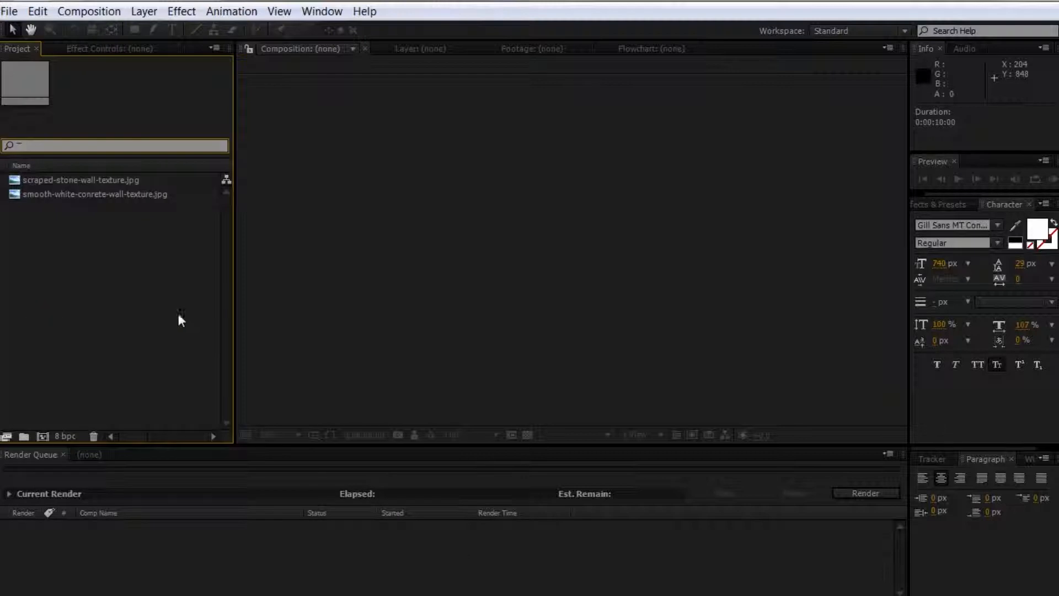
pyautogui.click(423, 195)
pyautogui.click(191, 284)
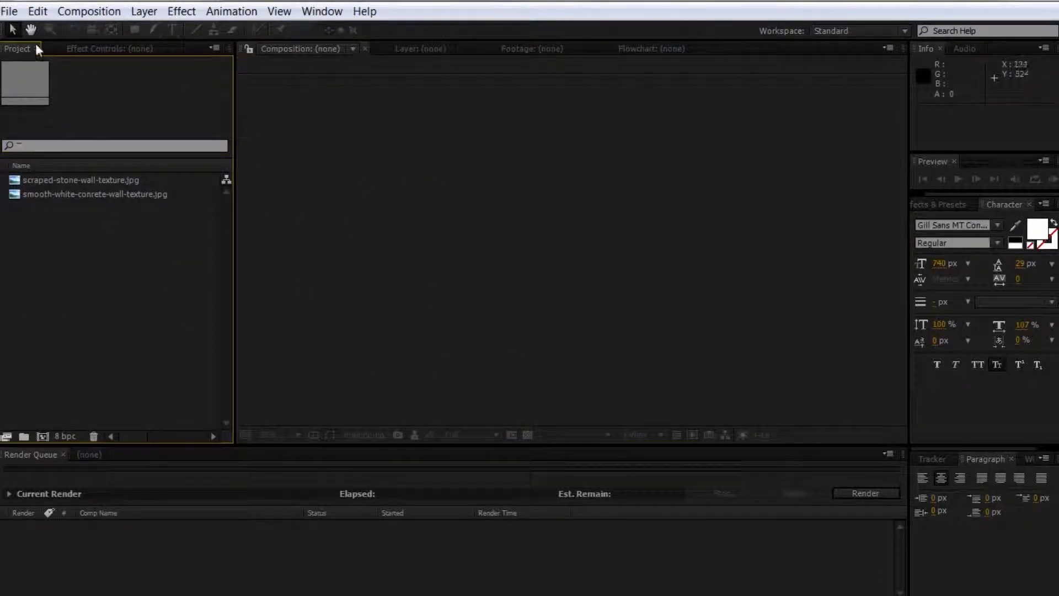
# Try the default interface brightness in the Appearance preferences and return it to the darkest level.
pyautogui.click(9, 12)
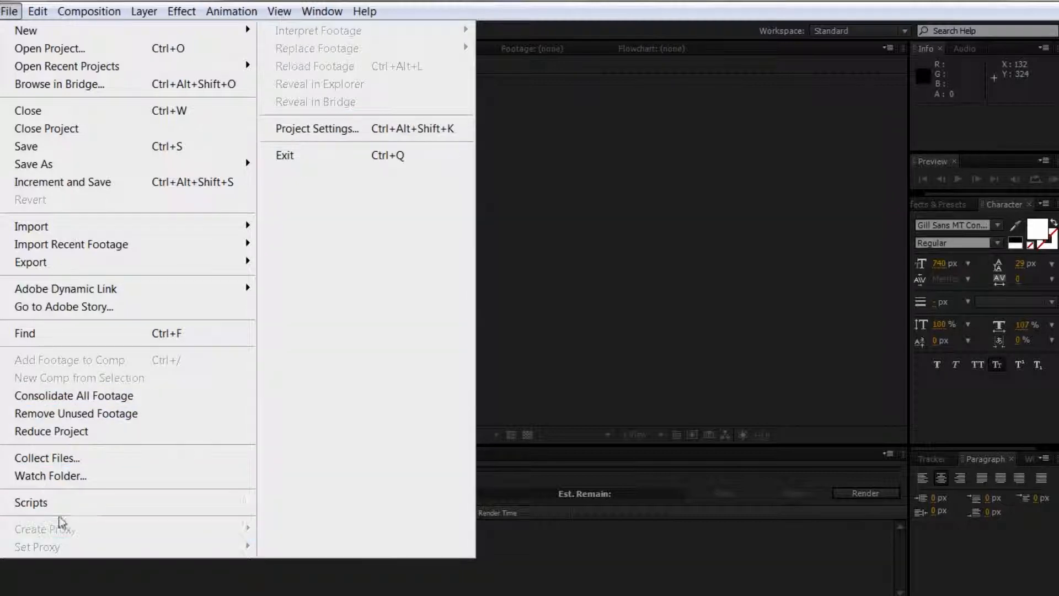
pyautogui.moveTo(104, 509)
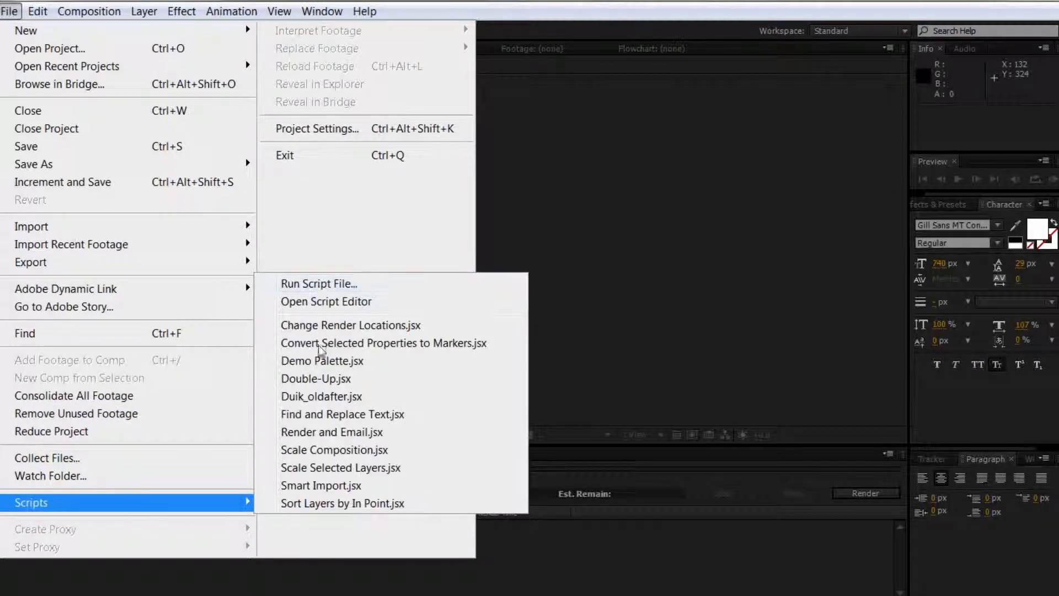
pyautogui.moveTo(38, 17)
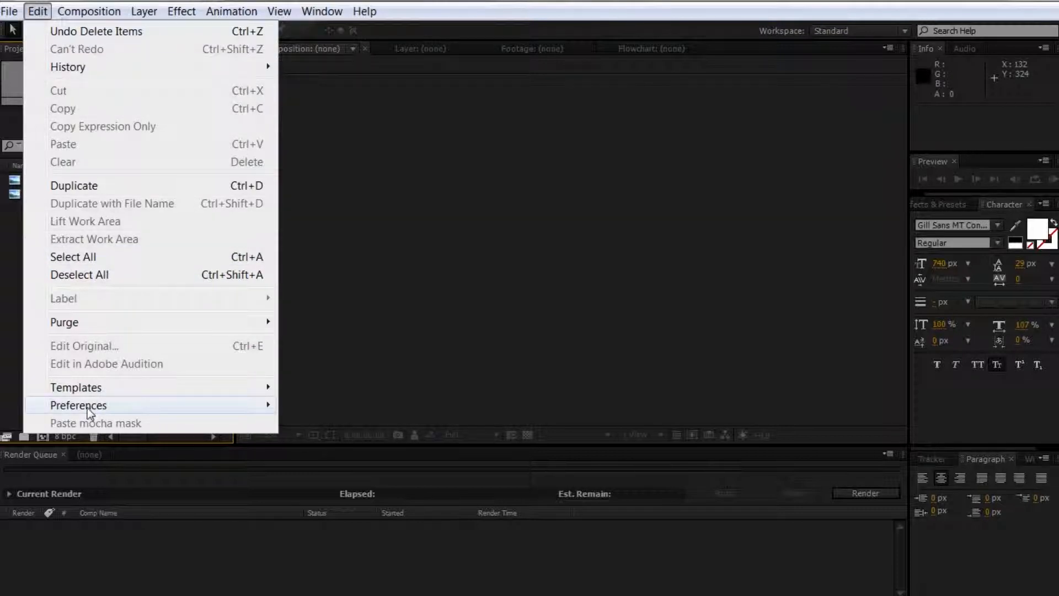
pyautogui.moveTo(85, 407)
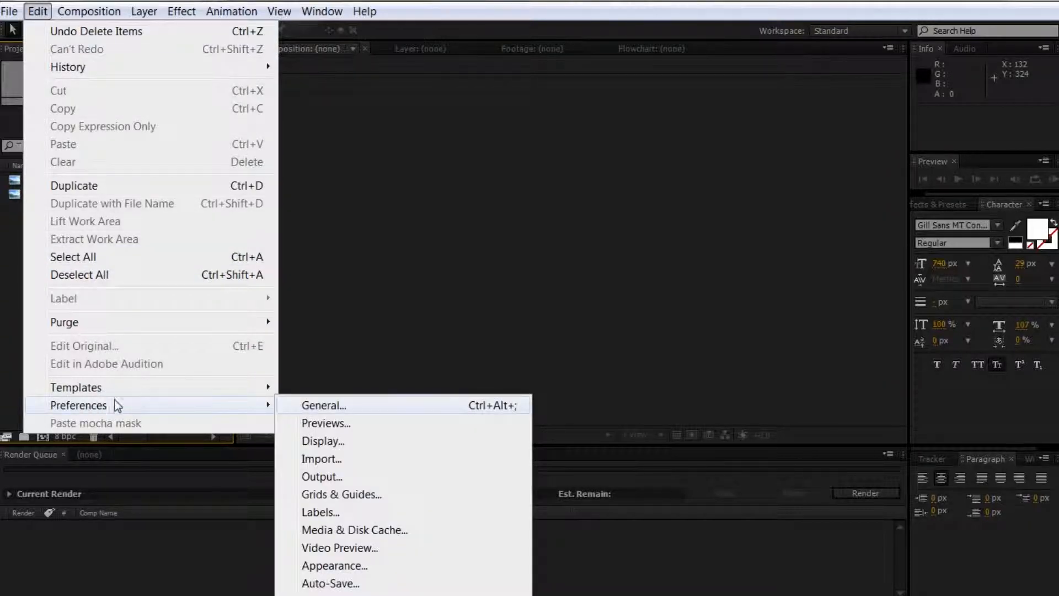
pyautogui.click(312, 405)
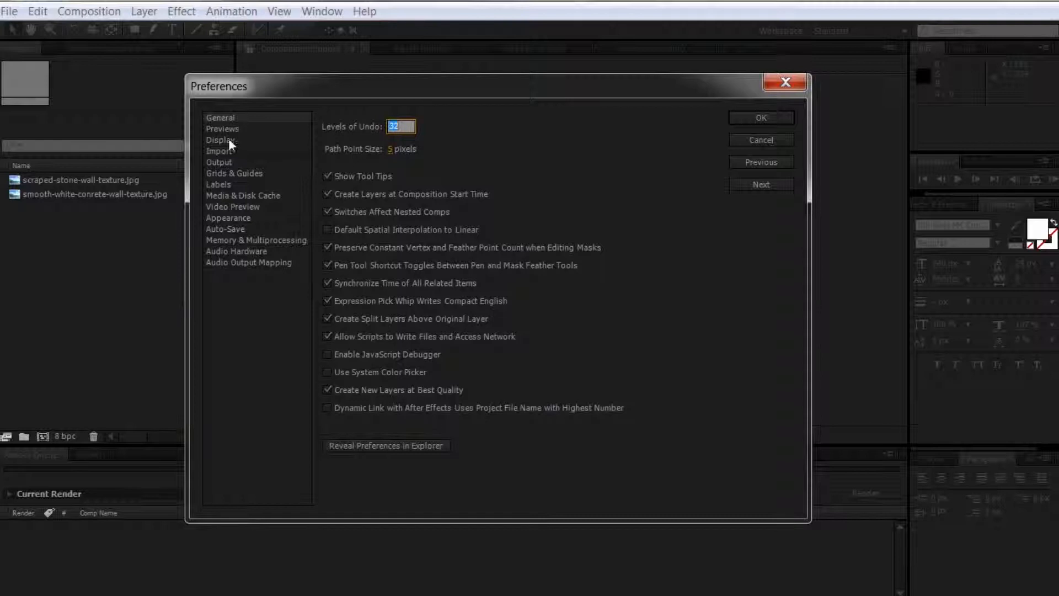
pyautogui.click(223, 218)
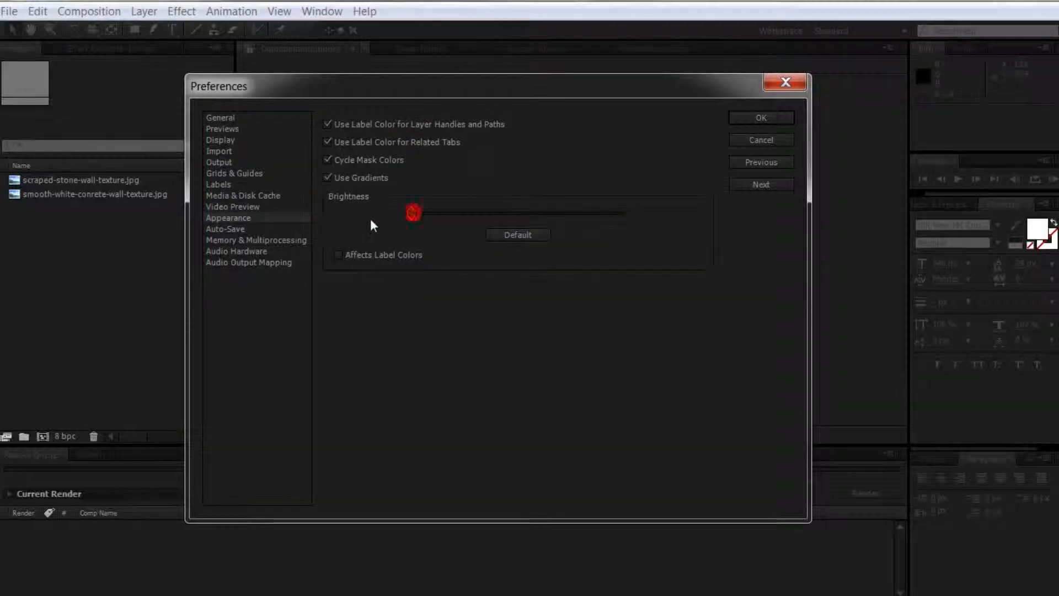
pyautogui.moveTo(412, 214); pyautogui.dragTo(363, 223)
pyautogui.click(520, 234)
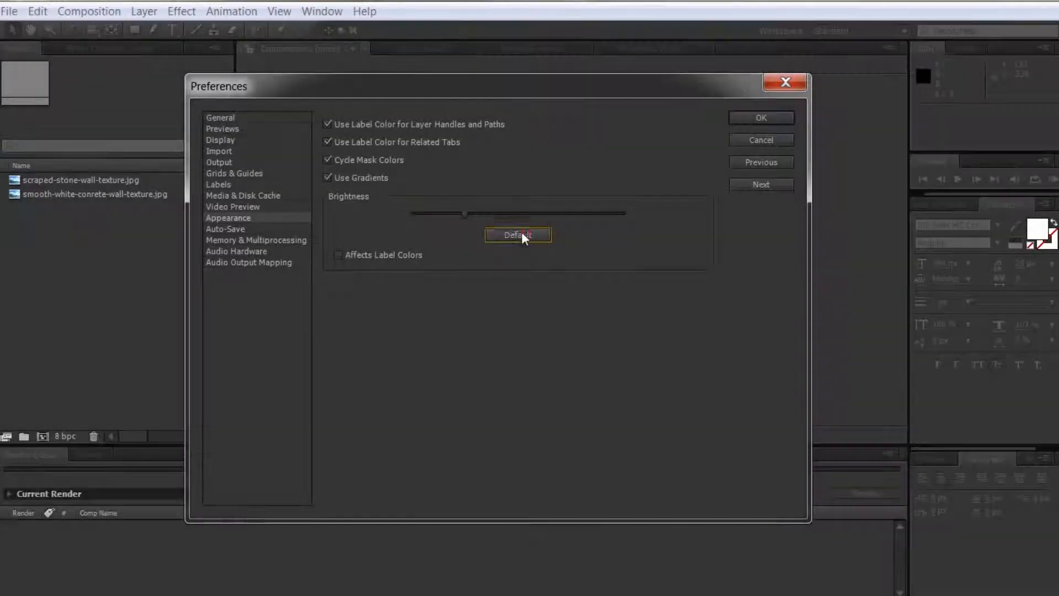
pyautogui.moveTo(466, 213); pyautogui.dragTo(387, 216)
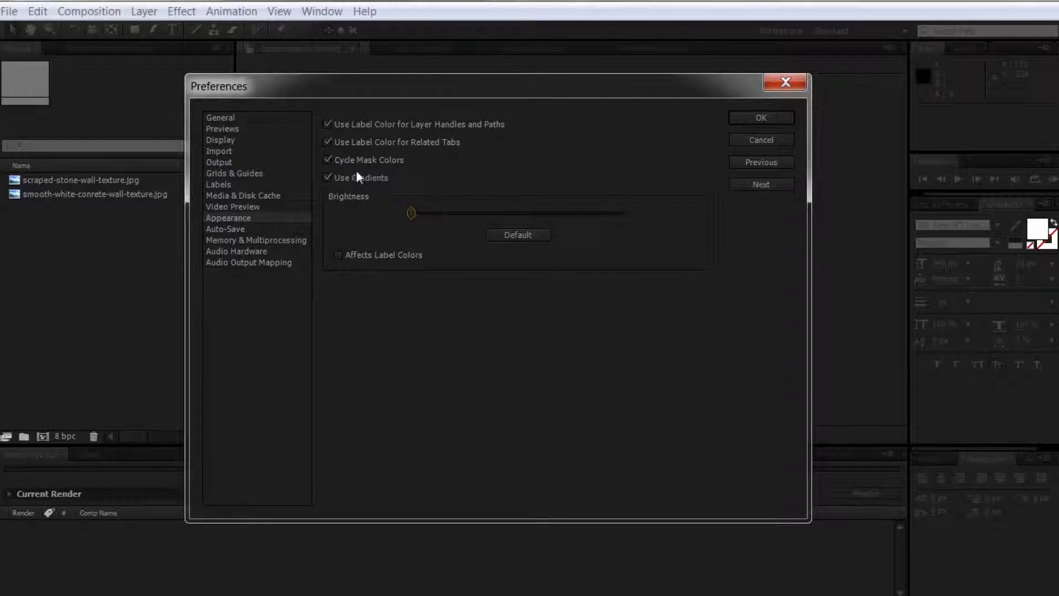
# Review the Auto-Save preferences and accept the preference settings.
pyautogui.click(327, 160)
pyautogui.click(223, 229)
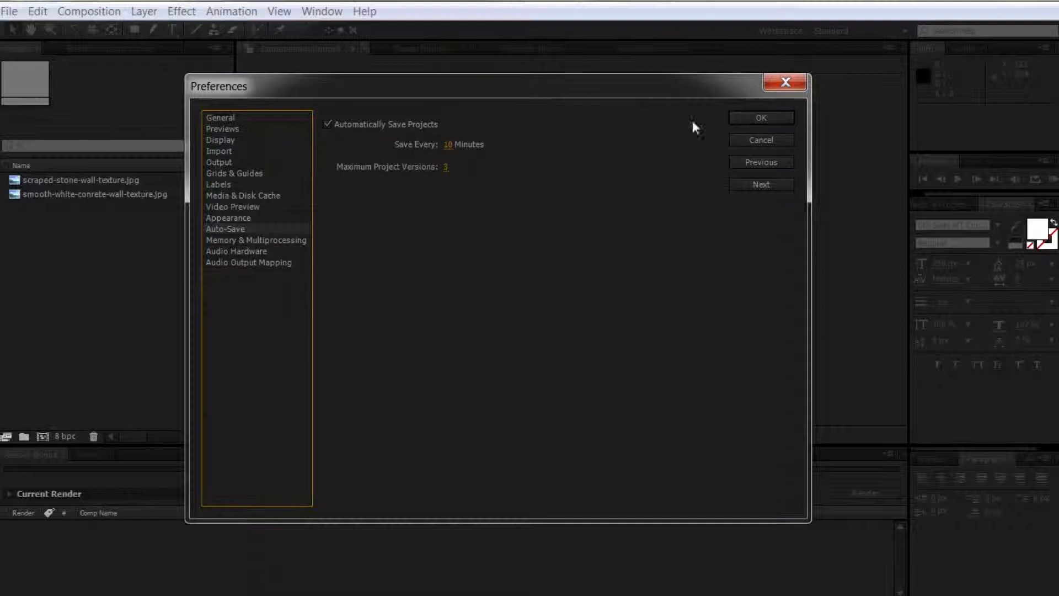
pyautogui.click(774, 119)
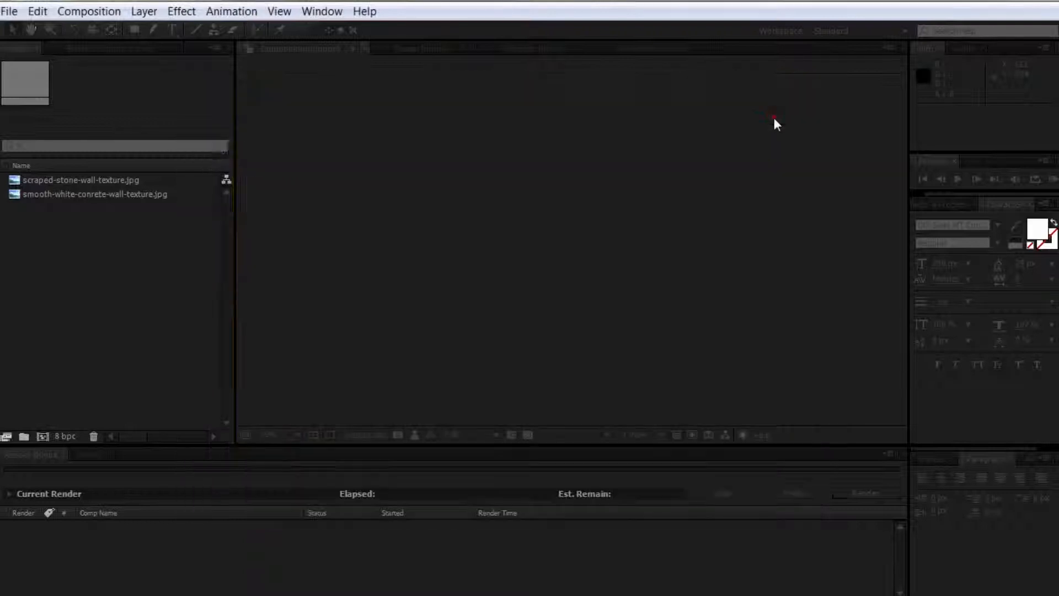
# Start a new composition, trying the NTSC DV preset and switching to HDV/HDTV 720 29.97.
pyautogui.click(25, 12)
pyautogui.moveTo(67, 15)
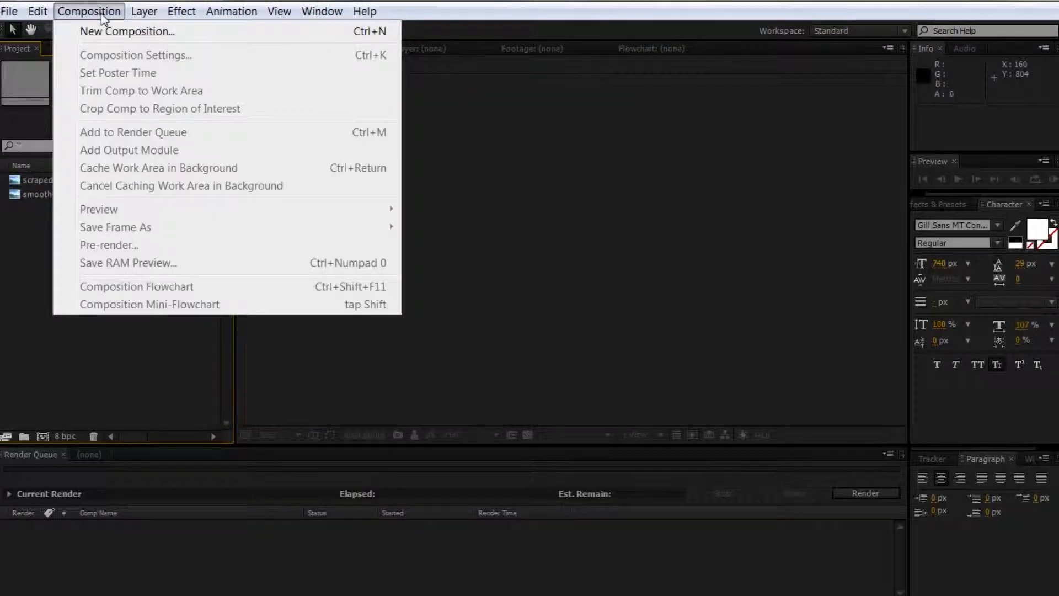
pyautogui.click(109, 31)
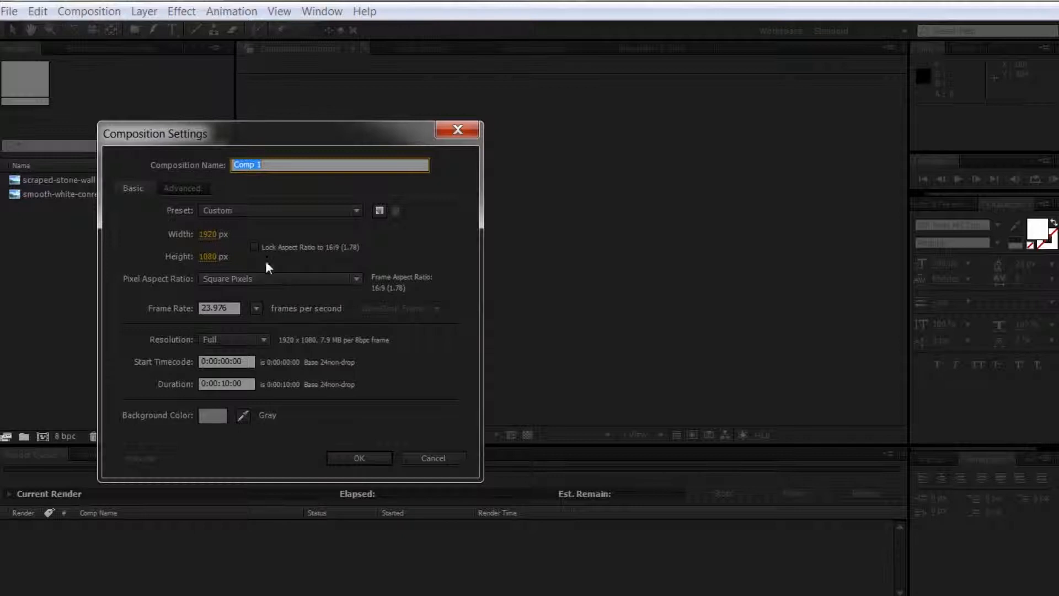
pyautogui.click(231, 210)
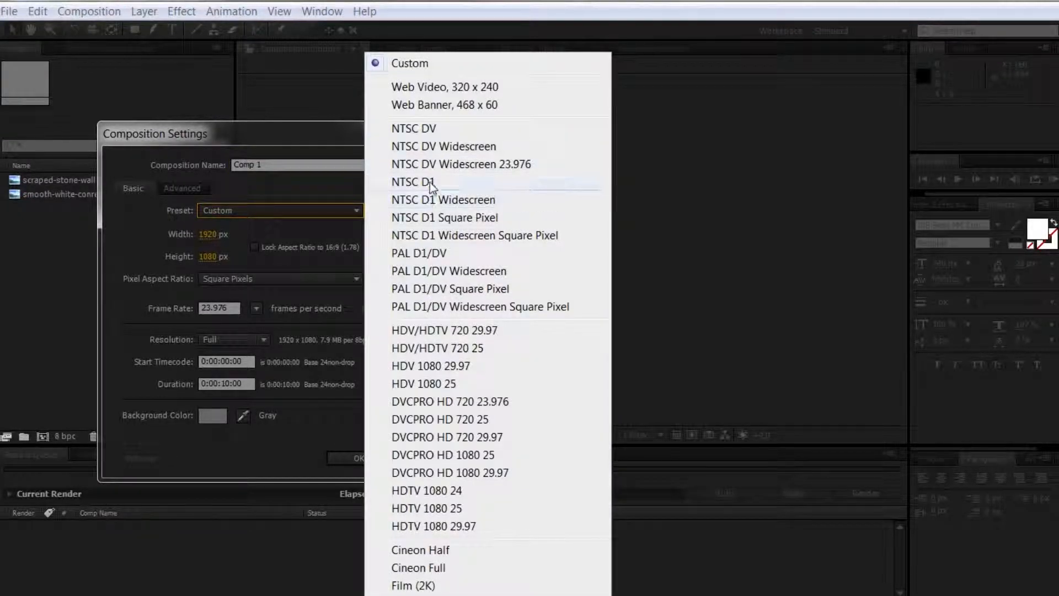
pyautogui.click(424, 130)
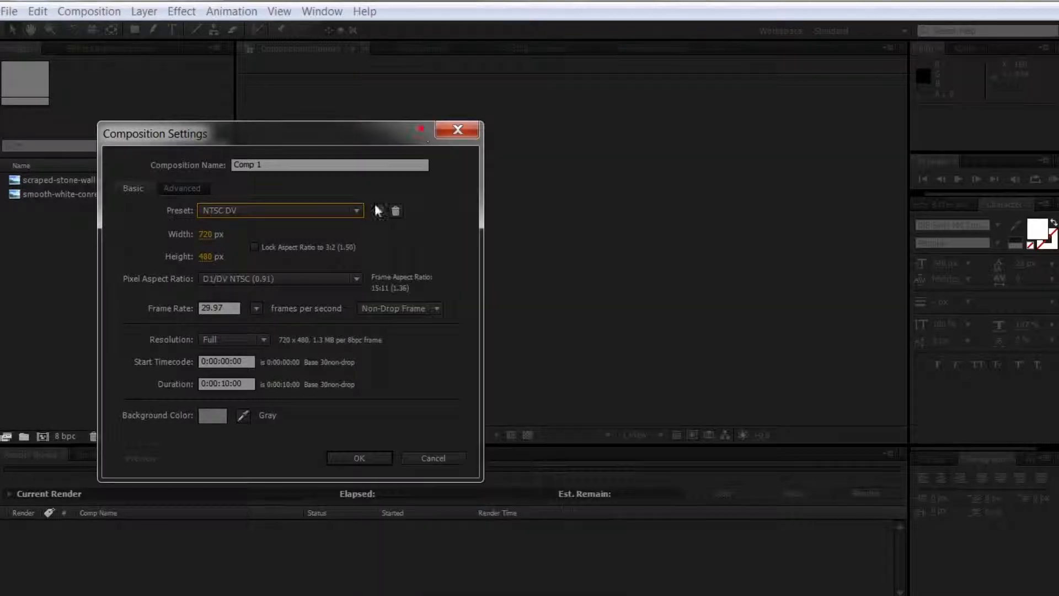
pyautogui.click(303, 210)
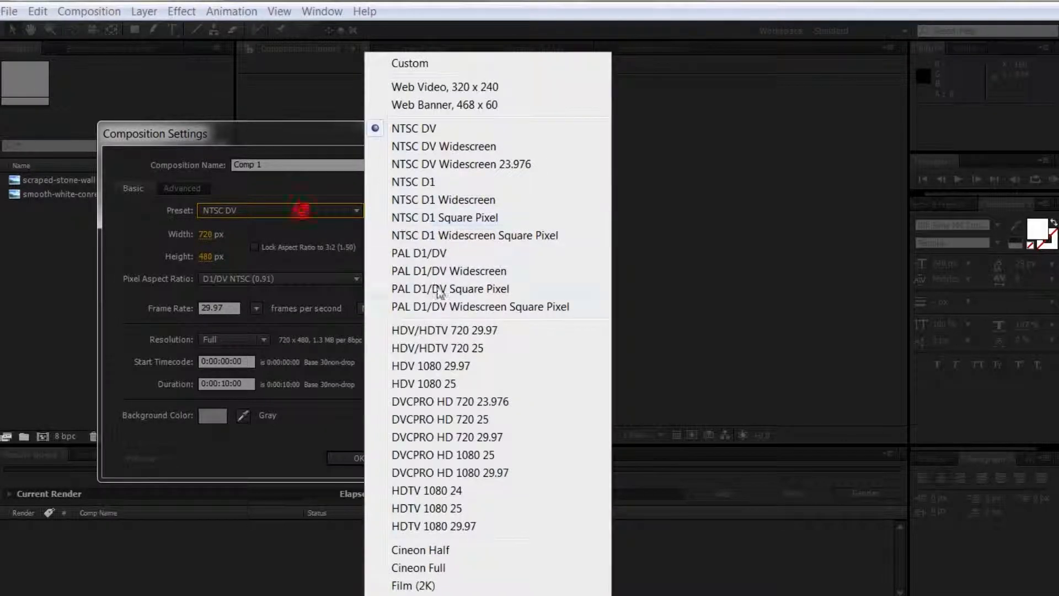
pyautogui.click(442, 330)
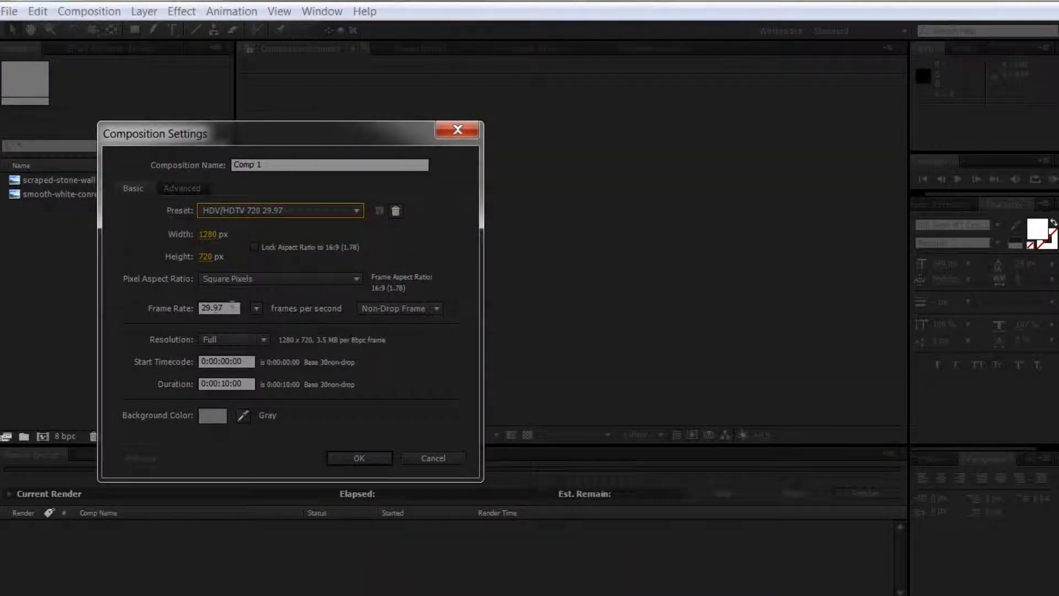
# Set the new composition's size to 1920 x 1080 px and its frame rate to 23.976 frames per second.
pyautogui.click(208, 234)
pyautogui.write('1920')
pyautogui.press('Tab')
pyautogui.write('1080')
pyautogui.press('Tab')
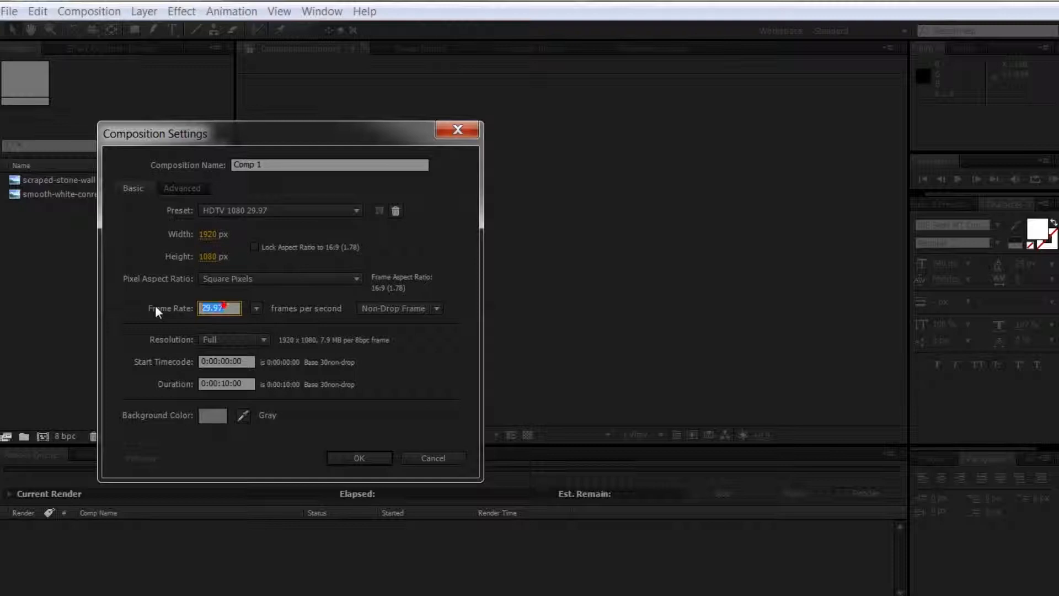
pyautogui.write('23.976')
pyautogui.click(157, 307)
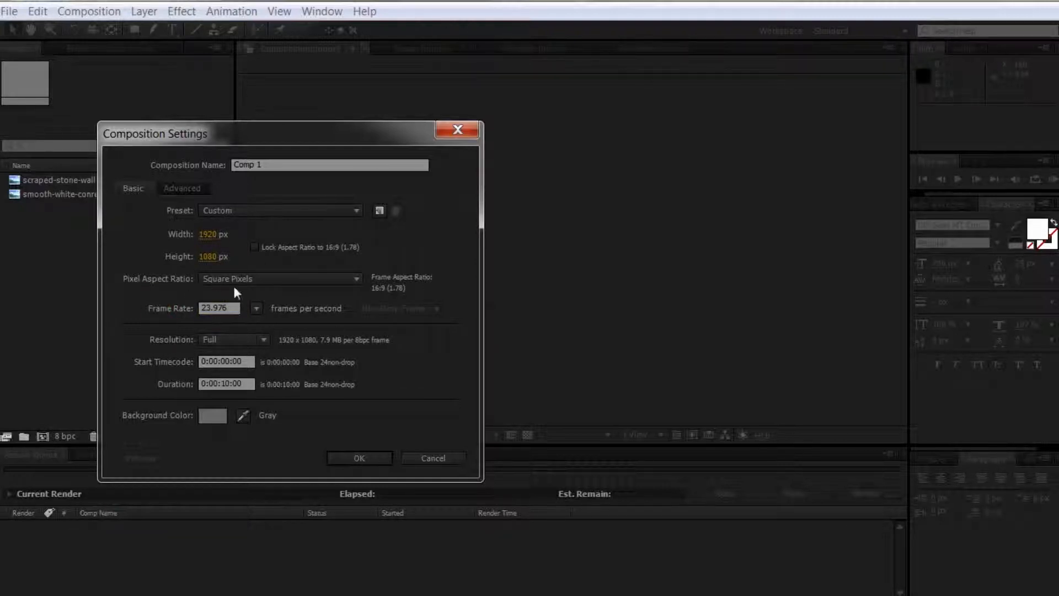
# Name the composition Tutorial and set its background color to black (000000).
pyautogui.click(287, 163)
pyautogui.write('T')
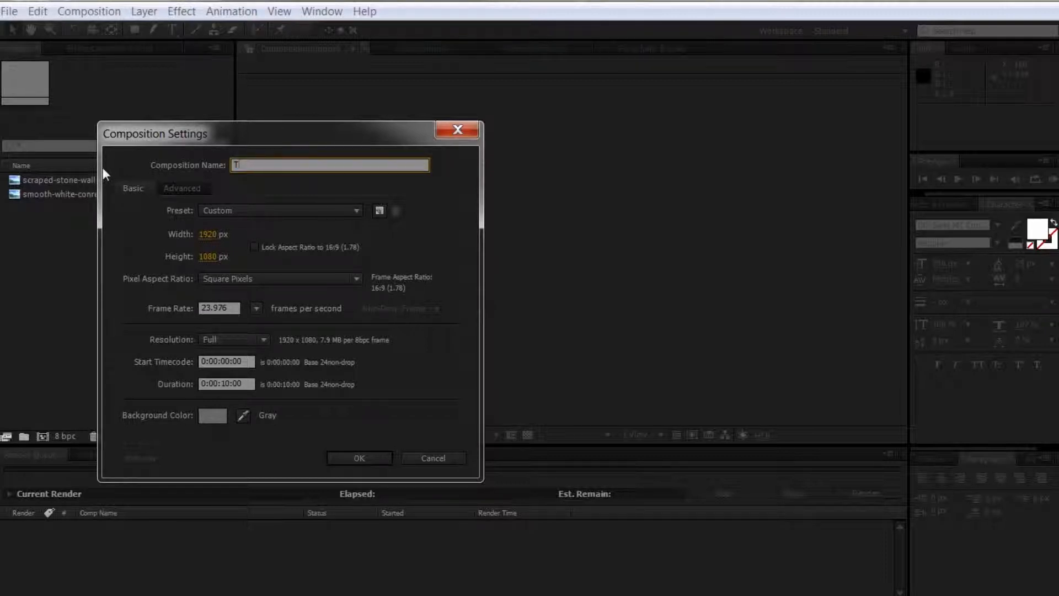
pyautogui.write('itorial')
pyautogui.click(219, 418)
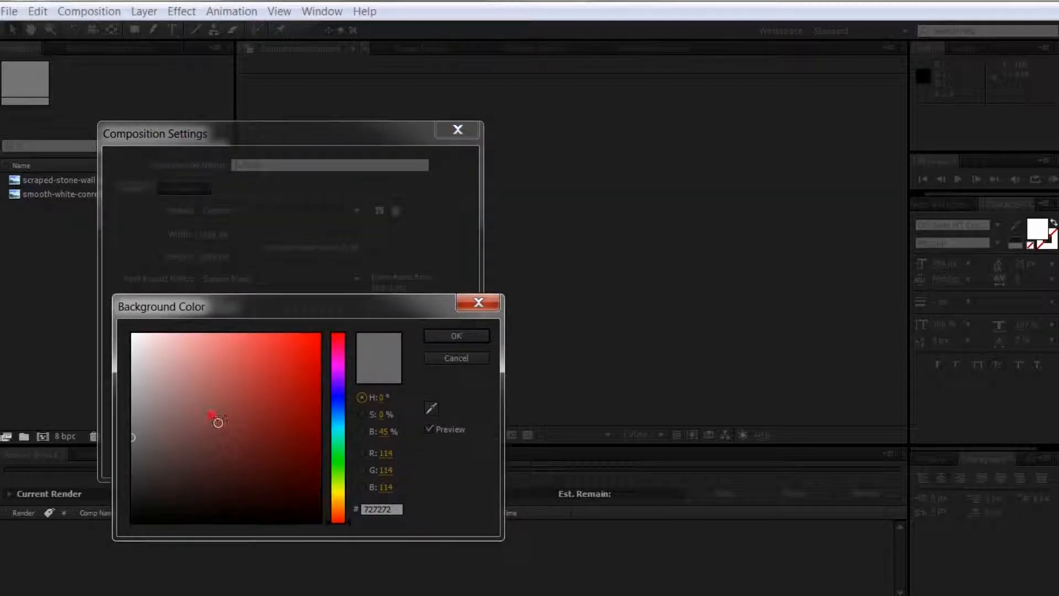
pyautogui.click(133, 521)
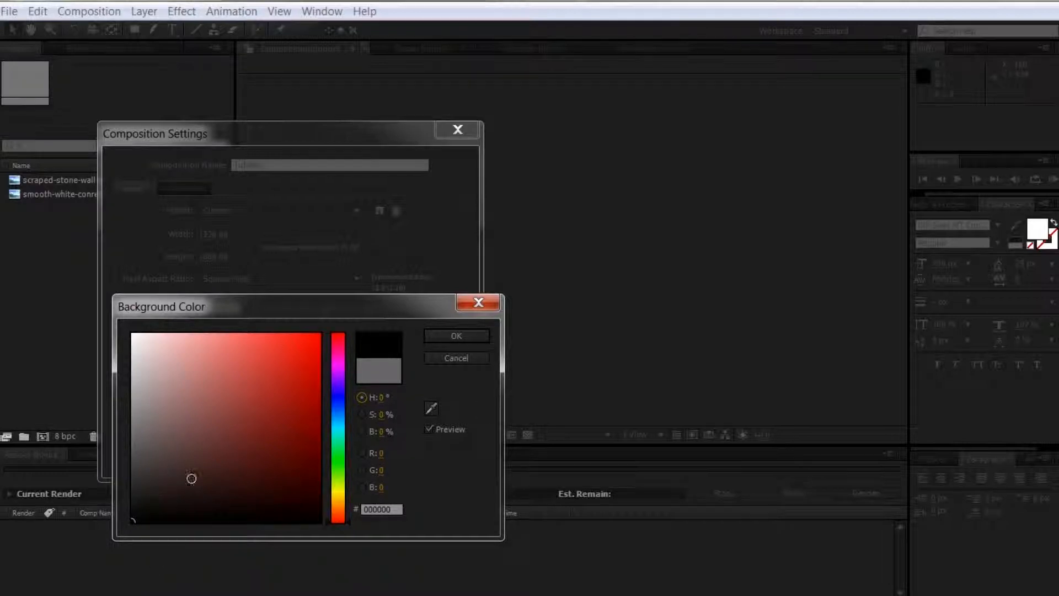
pyautogui.click(462, 338)
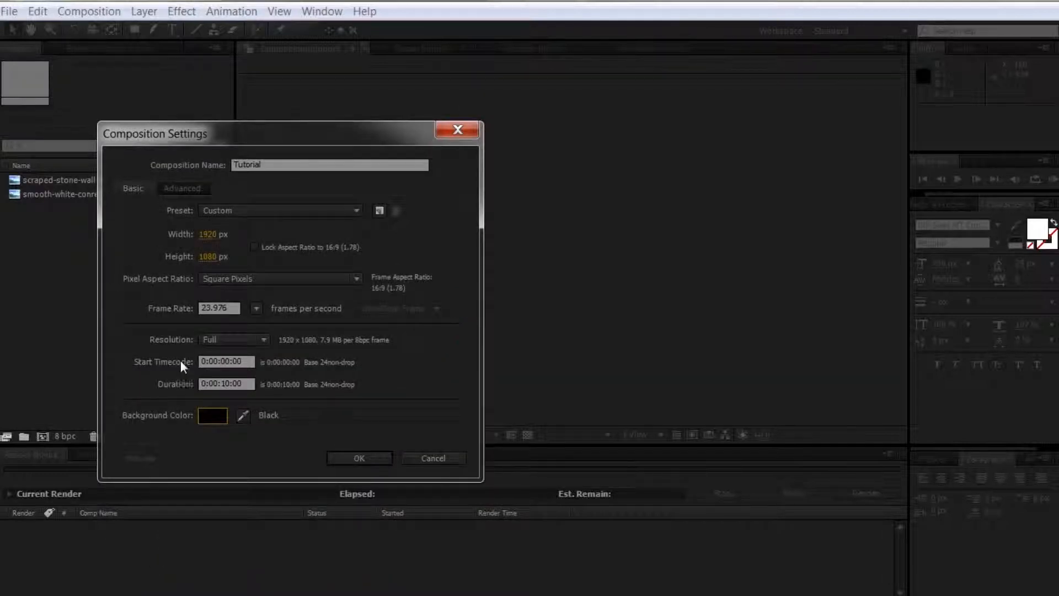
# Try the Half resolution for the composition and set it back to Full.
pyautogui.click(239, 336)
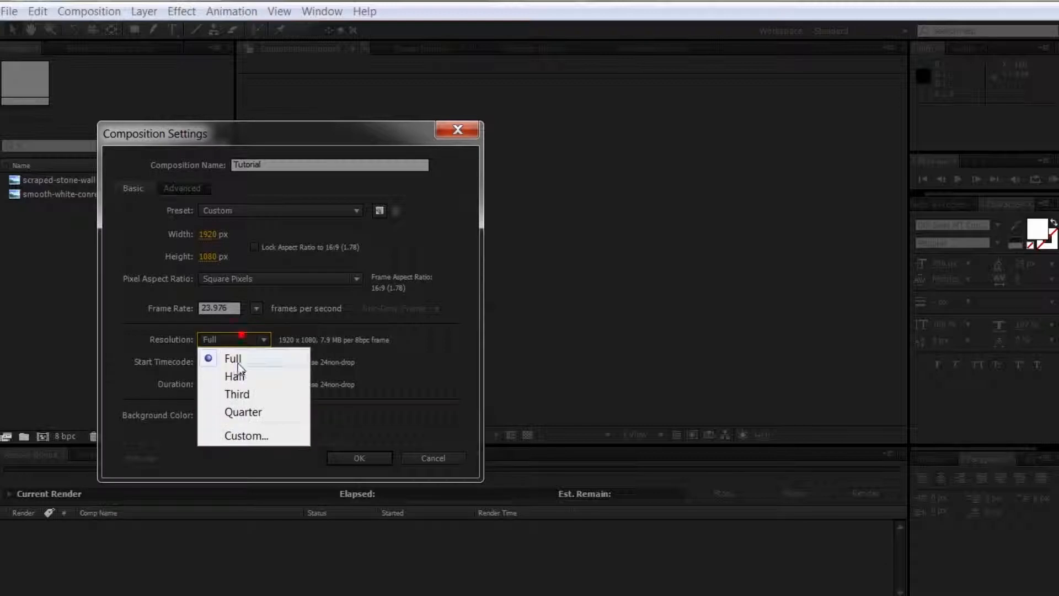
pyautogui.click(239, 355)
pyautogui.click(267, 340)
pyautogui.click(242, 377)
pyautogui.click(247, 338)
pyautogui.click(235, 358)
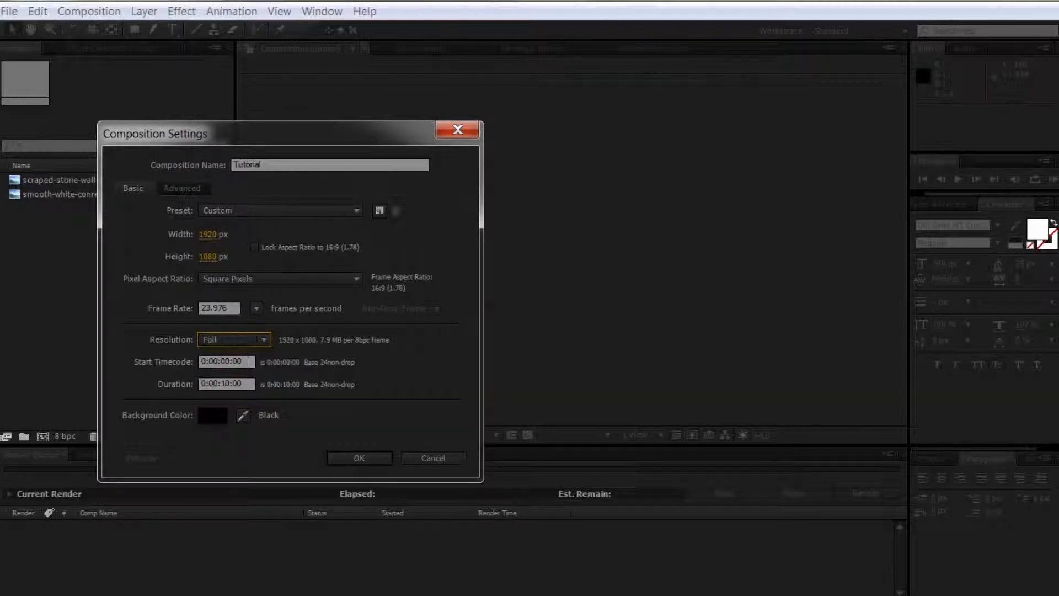
# Set the composition's duration to 0:00:10:10 and create the Tutorial composition.
pyautogui.click(222, 385)
pyautogui.click(293, 386)
pyautogui.click(234, 383)
pyautogui.write('10')
pyautogui.click(272, 411)
pyautogui.click(382, 458)
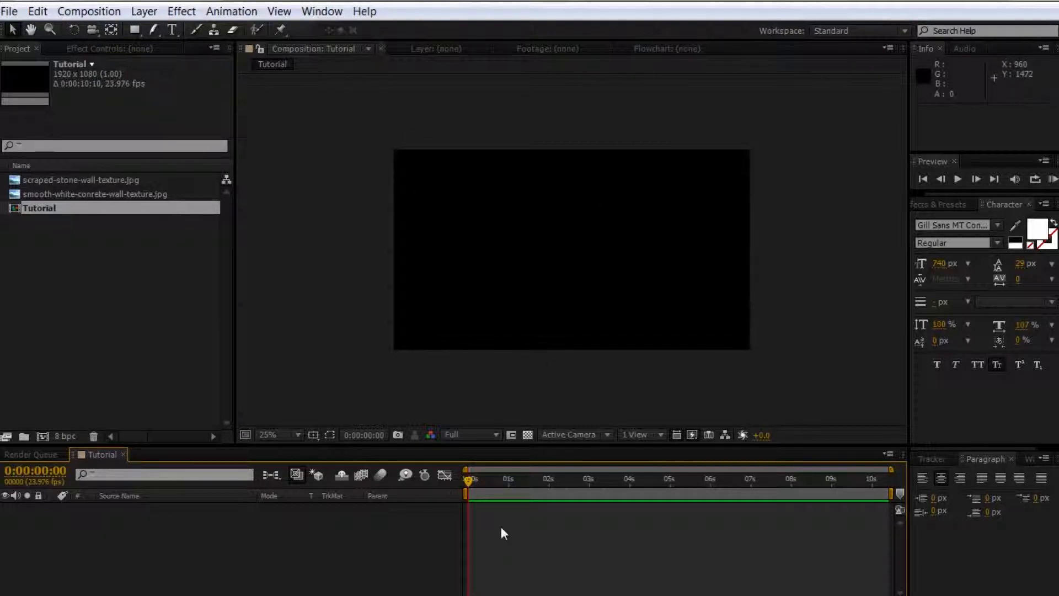
# Scrub through the Tutorial timeline, place the current time at 0:00:00:23 and activate the Type tool.
pyautogui.moveTo(485, 479); pyautogui.dragTo(634, 480)
pyautogui.click(507, 479)
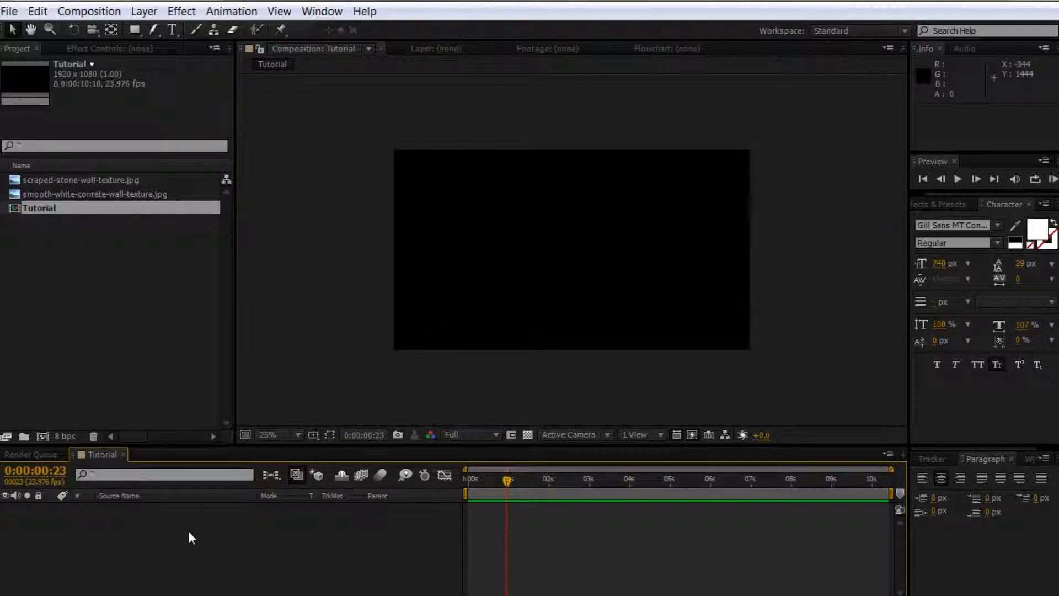
pyautogui.hotkey('ctrl', 't')
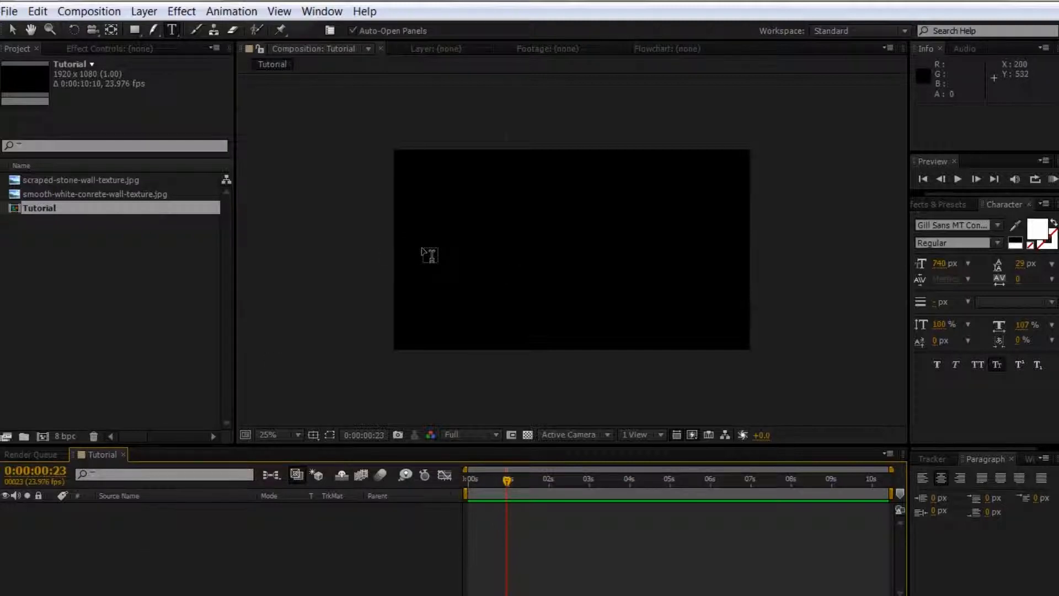
# Add a text layer reading TEXT in the composition and move it to about 796, 712.
pyautogui.click(506, 246)
pyautogui.write('TEXT')
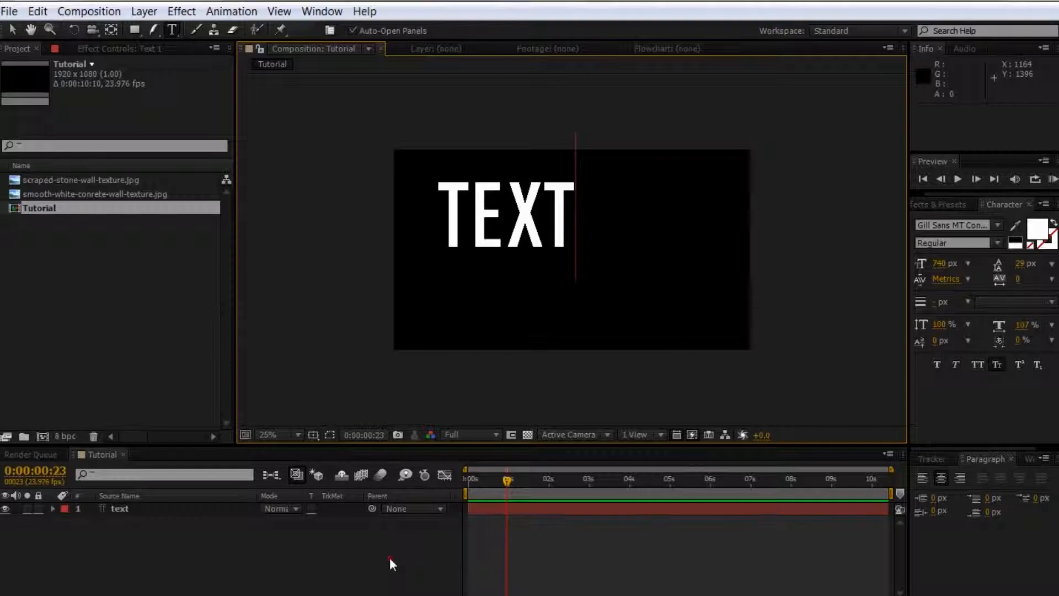
pyautogui.click(390, 559)
pyautogui.press('v')
pyautogui.moveTo(517, 205); pyautogui.dragTo(551, 241)
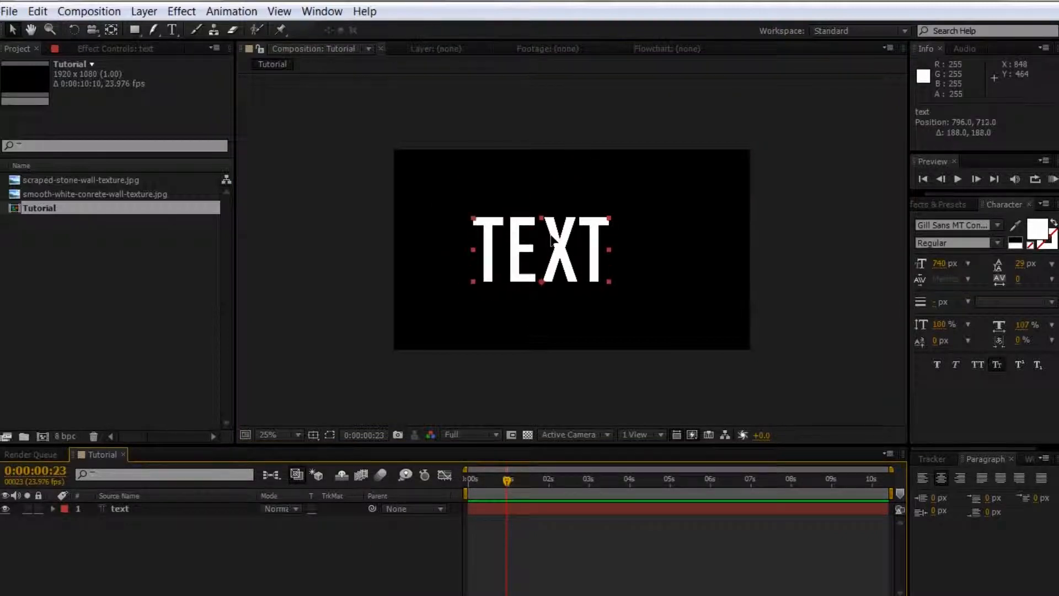
# Move the TEXT layer to about 932, 800 and delete it from the composition.
pyautogui.click(118, 509)
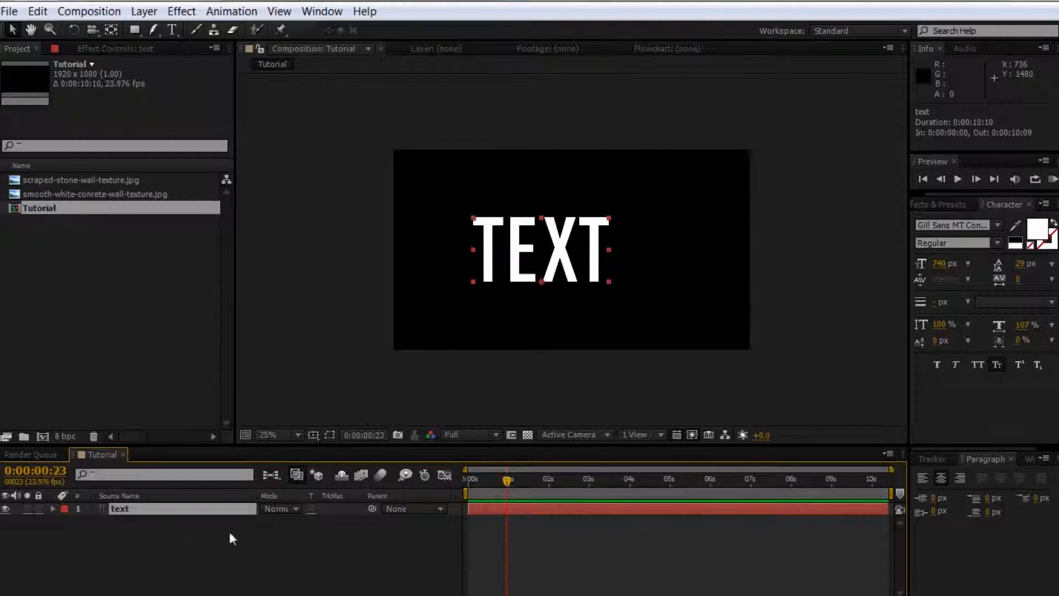
pyautogui.moveTo(577, 234); pyautogui.dragTo(498, 287)
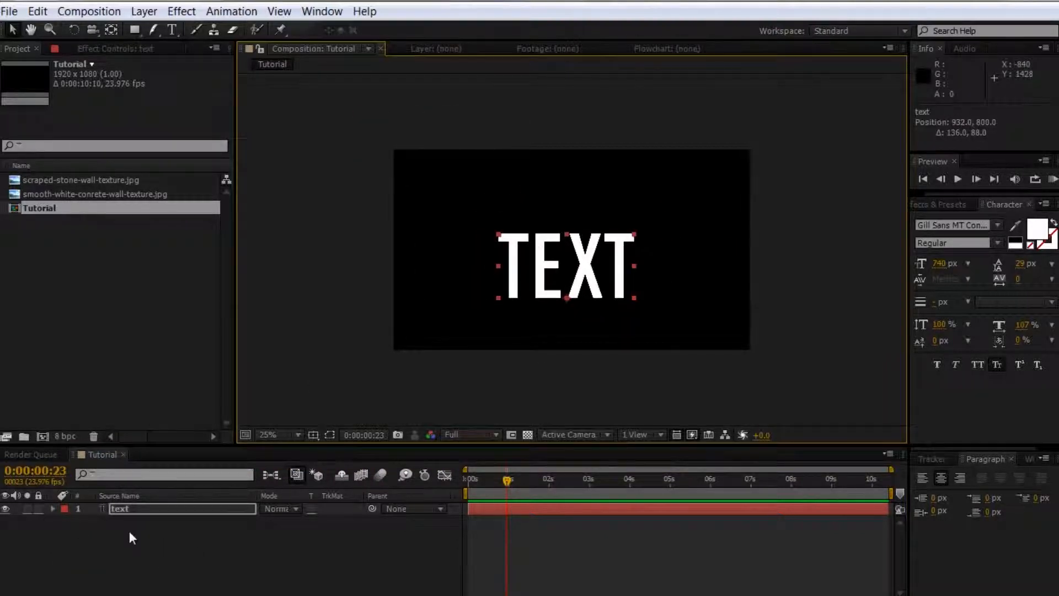
pyautogui.press('Delete')
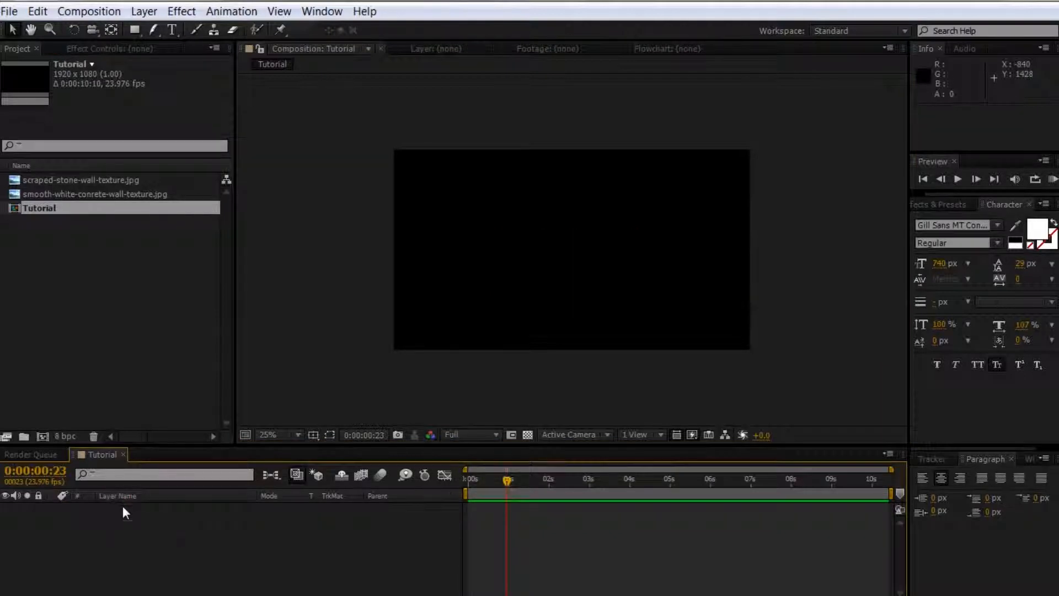
# Return the current time to 0:00:00:00 and review the Tutorial composition's settings.
pyautogui.moveTo(507, 479); pyautogui.dragTo(468, 479)
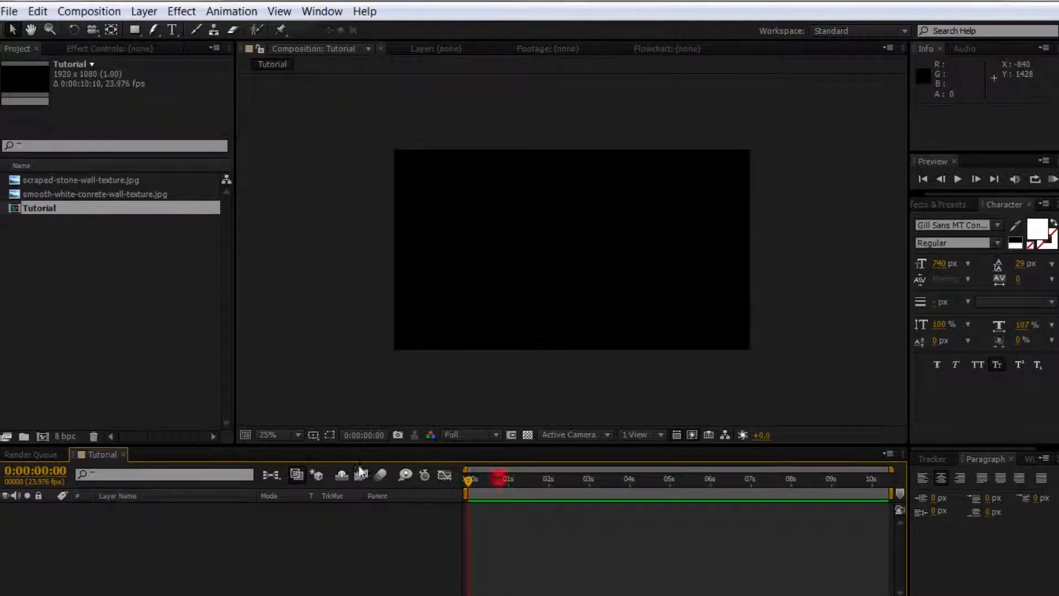
pyautogui.click(113, 11)
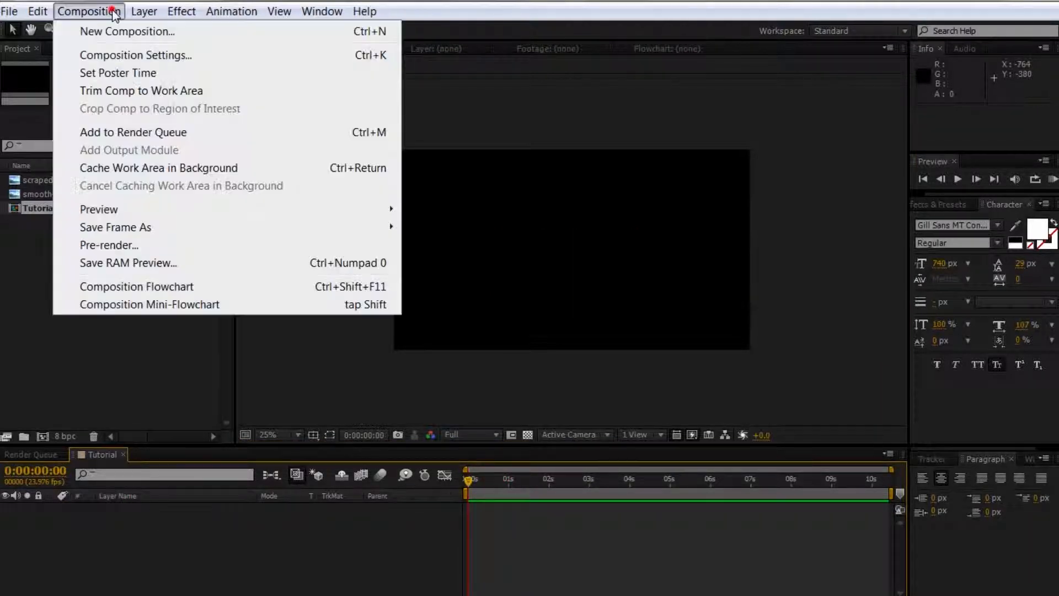
pyautogui.click(121, 53)
pyautogui.click(366, 458)
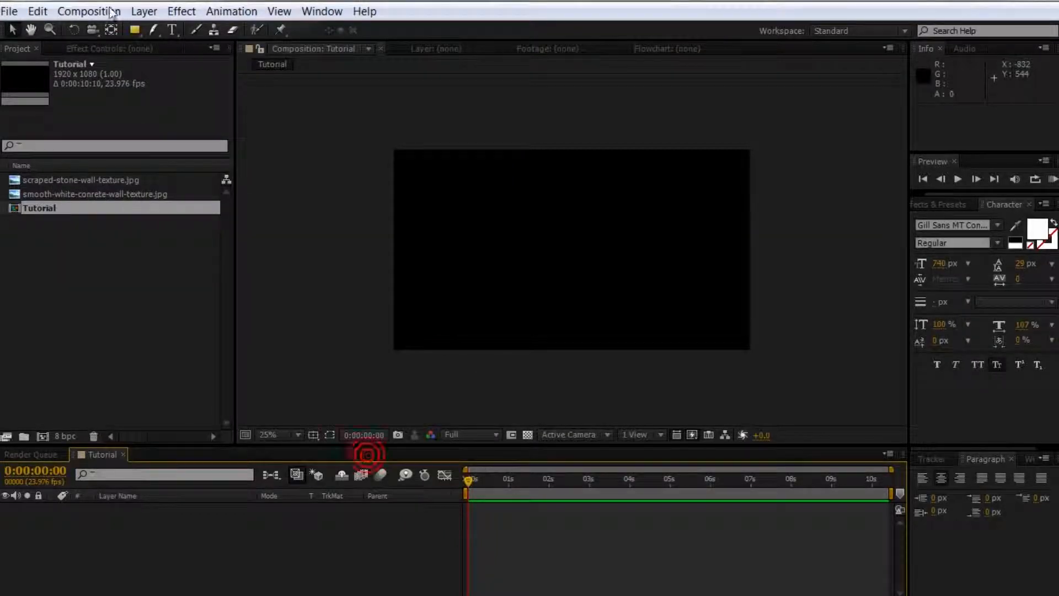
# Narrow the work area to roughly 1.3 to 2.7 seconds and place the current time at 0:00:02:00 inside it.
pyautogui.click(101, 11)
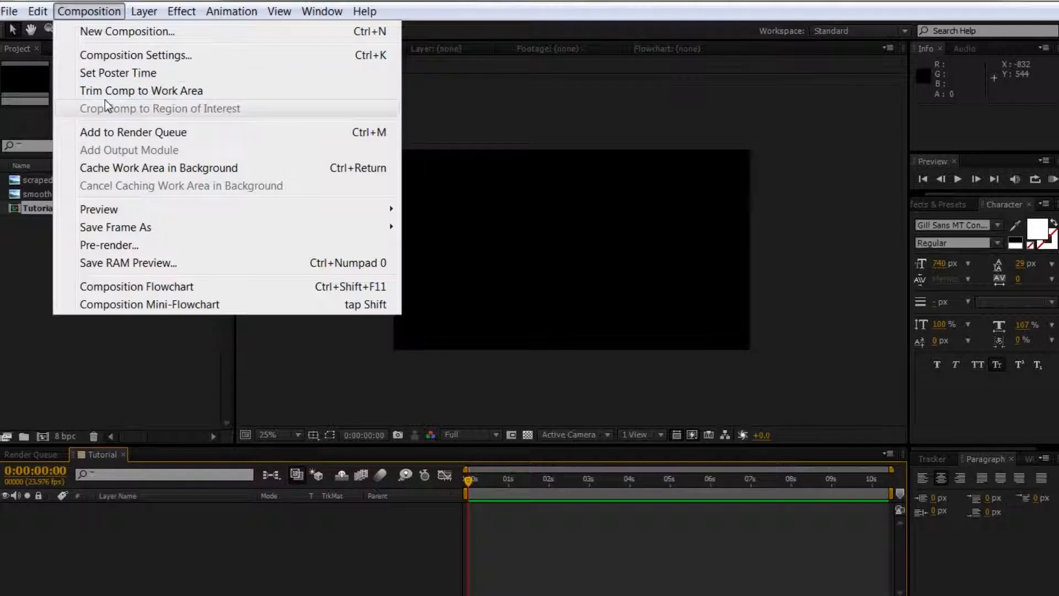
pyautogui.click(462, 507)
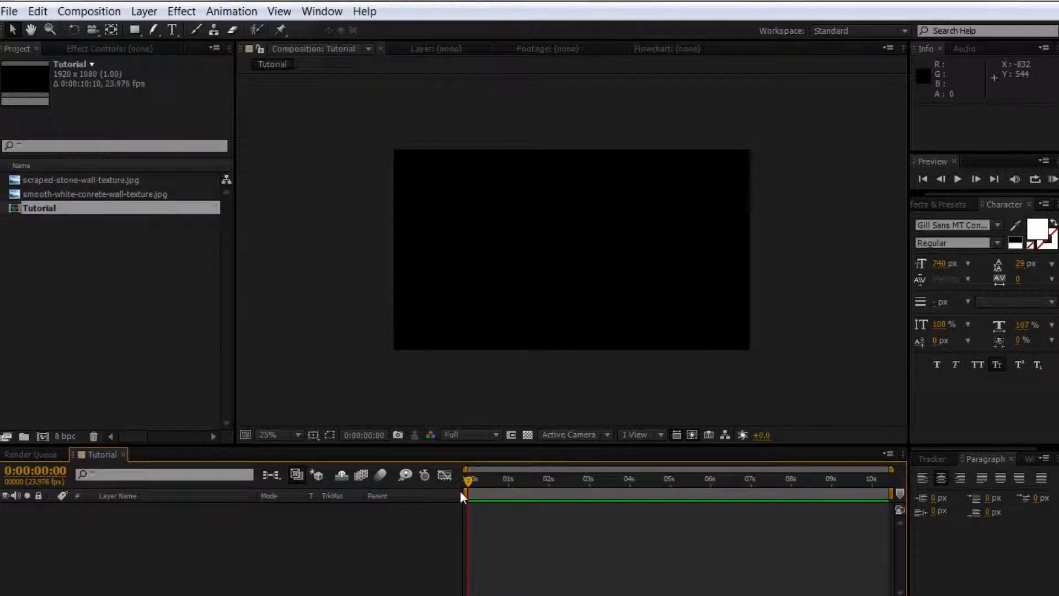
pyautogui.moveTo(464, 492); pyautogui.dragTo(610, 493)
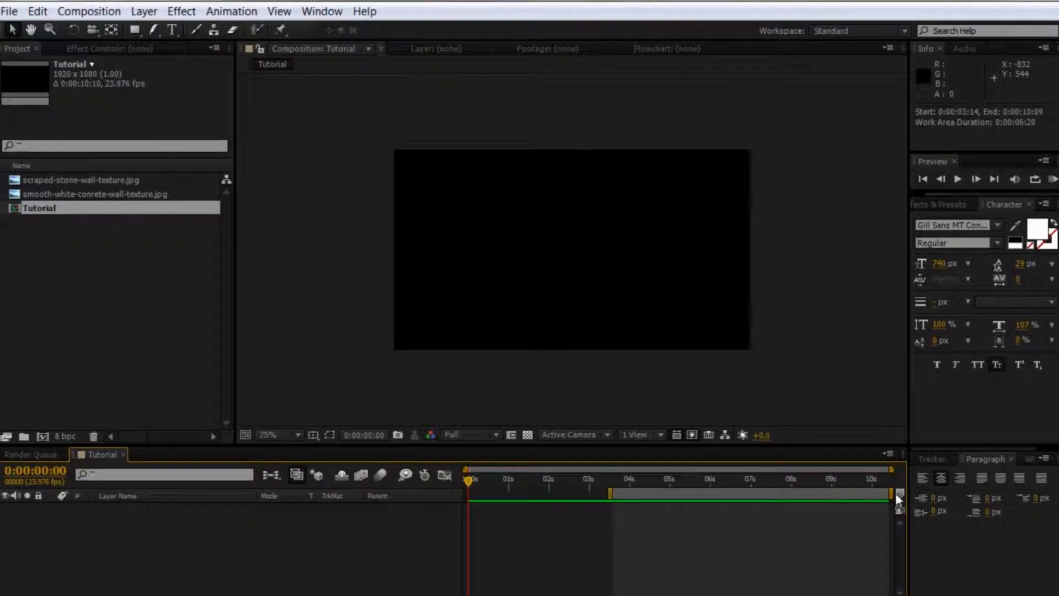
pyautogui.moveTo(886, 492); pyautogui.dragTo(650, 535)
pyautogui.moveTo(502, 512); pyautogui.dragTo(591, 591)
pyautogui.moveTo(527, 479); pyautogui.dragTo(549, 503)
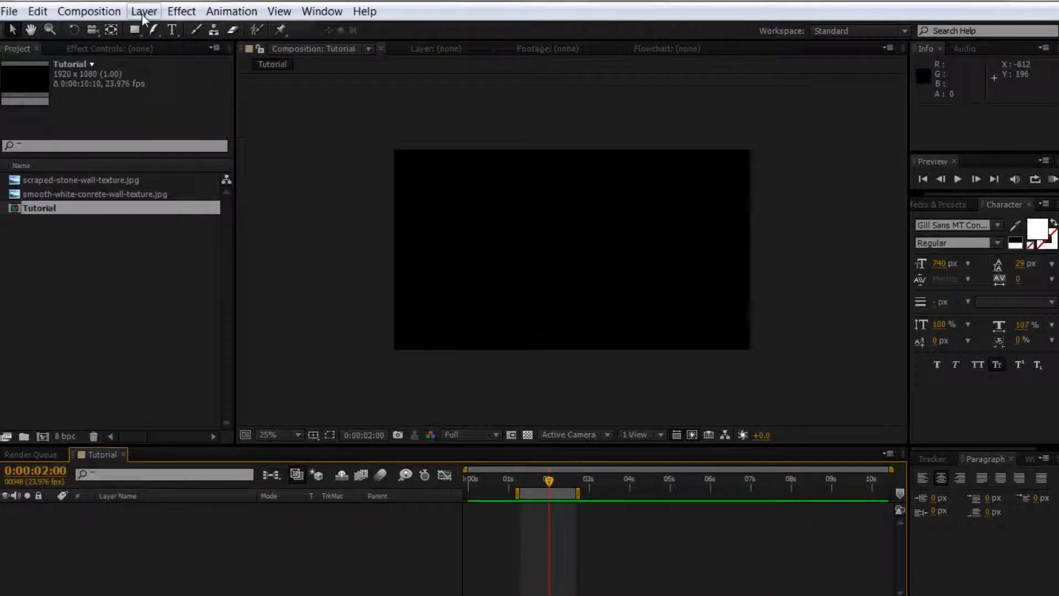
# Trim the Tutorial composition to the work area and scrub through the shortened timeline.
pyautogui.click(88, 11)
pyautogui.click(110, 90)
pyautogui.moveTo(545, 481); pyautogui.dragTo(876, 485)
pyautogui.moveTo(712, 490); pyautogui.dragTo(470, 497)
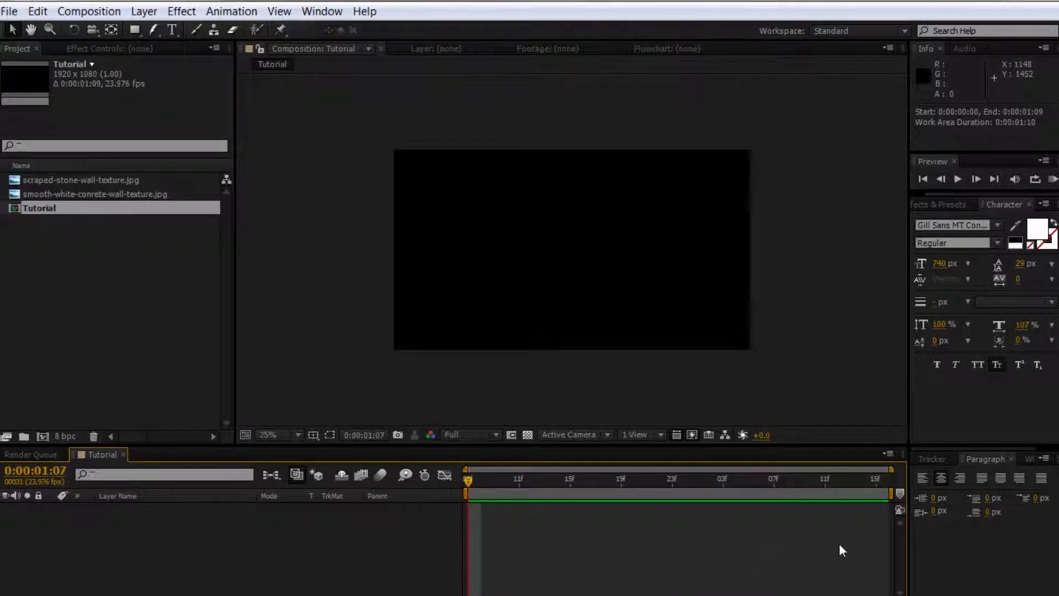
# Undo the composition trim and extend the work area over the full 0:00:10:10.
pyautogui.hotkey('ctrl', 'z')
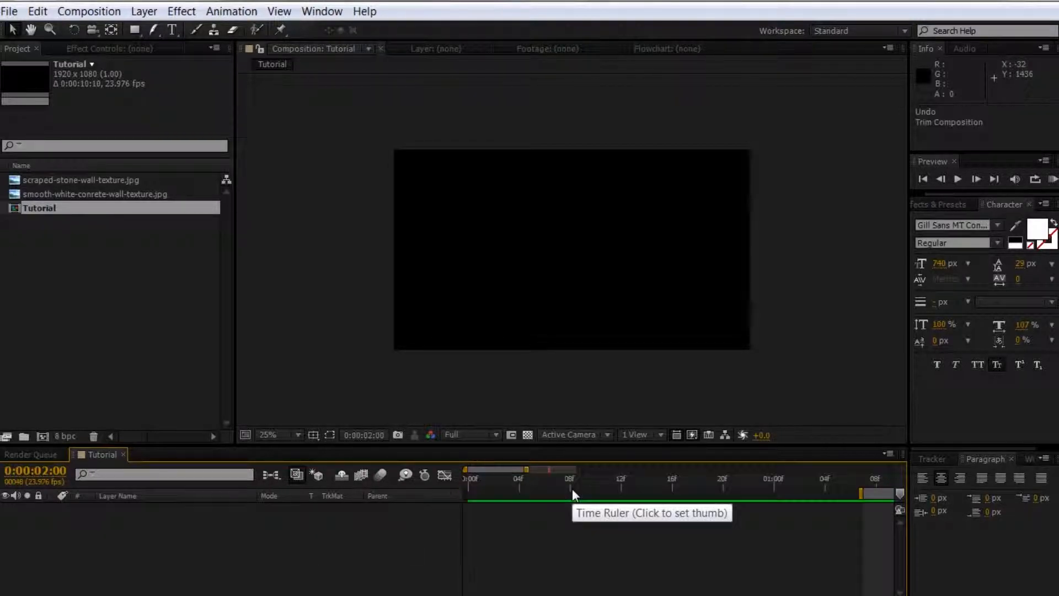
pyautogui.moveTo(861, 493); pyautogui.dragTo(402, 514)
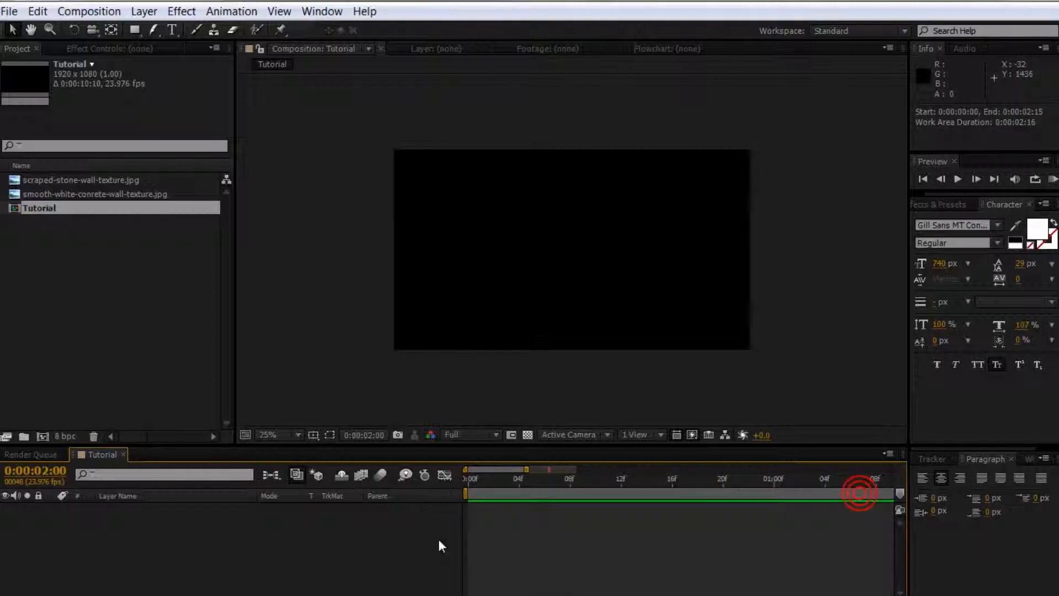
pyautogui.moveTo(502, 595); pyautogui.dragTo(433, 595)
pyautogui.moveTo(585, 500); pyautogui.dragTo(891, 497)
pyautogui.click(89, 12)
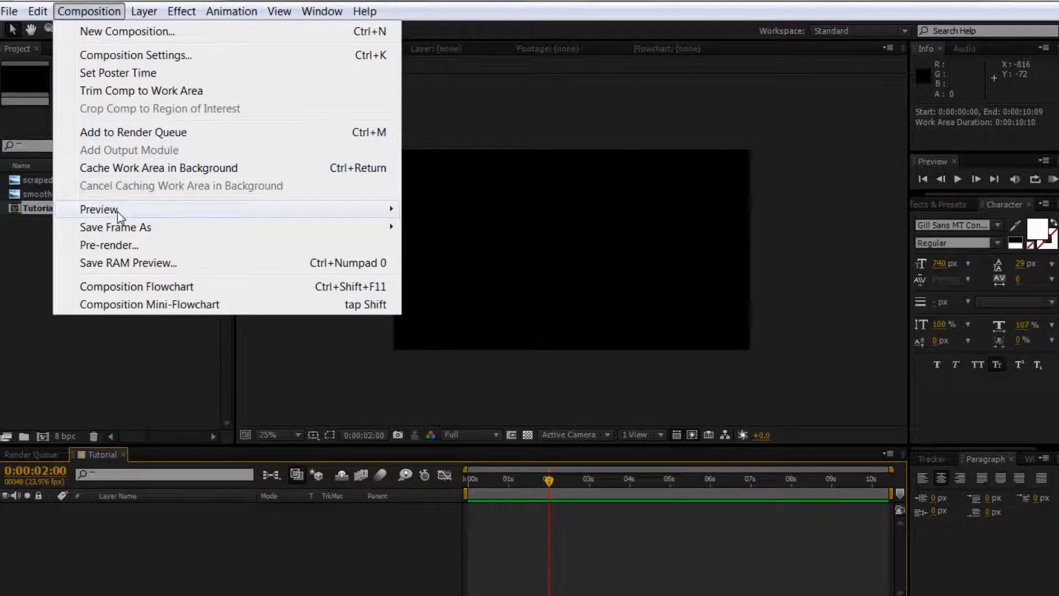
pyautogui.moveTo(118, 212)
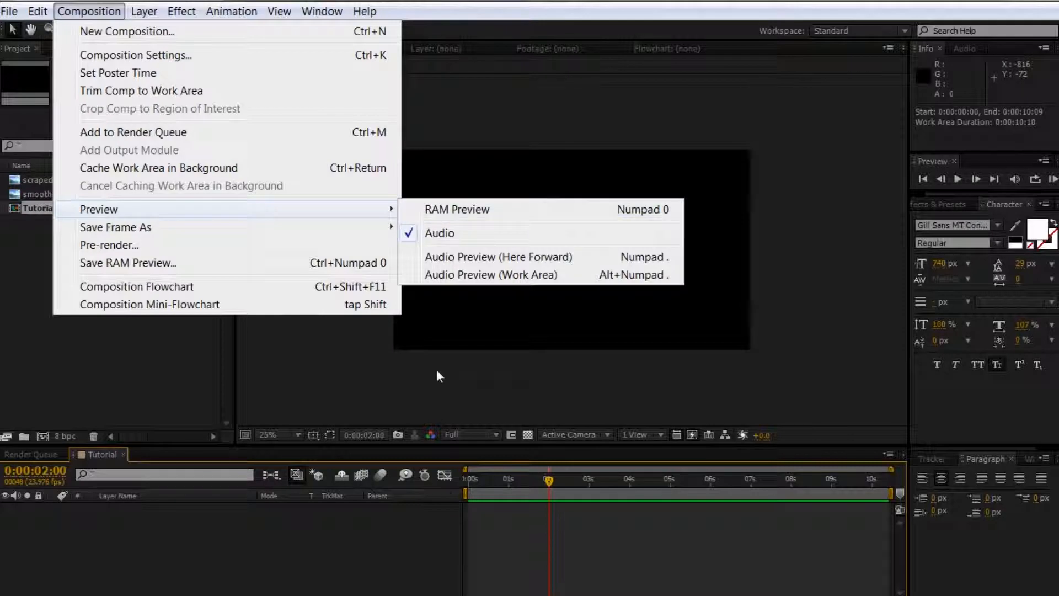
pyautogui.click(425, 528)
# Add a text layer containing a first name and set a Position keyframe for it at 0:00:02:00.
pyautogui.hotkey('ctrl', 't')
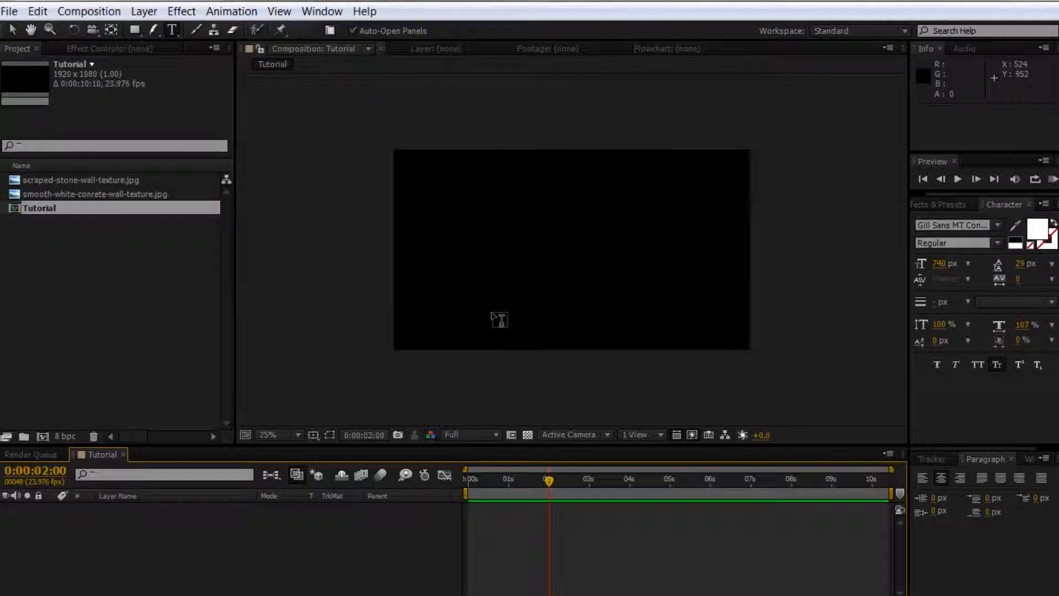
pyautogui.click(461, 276)
pyautogui.write('kyle')
pyautogui.click(234, 567)
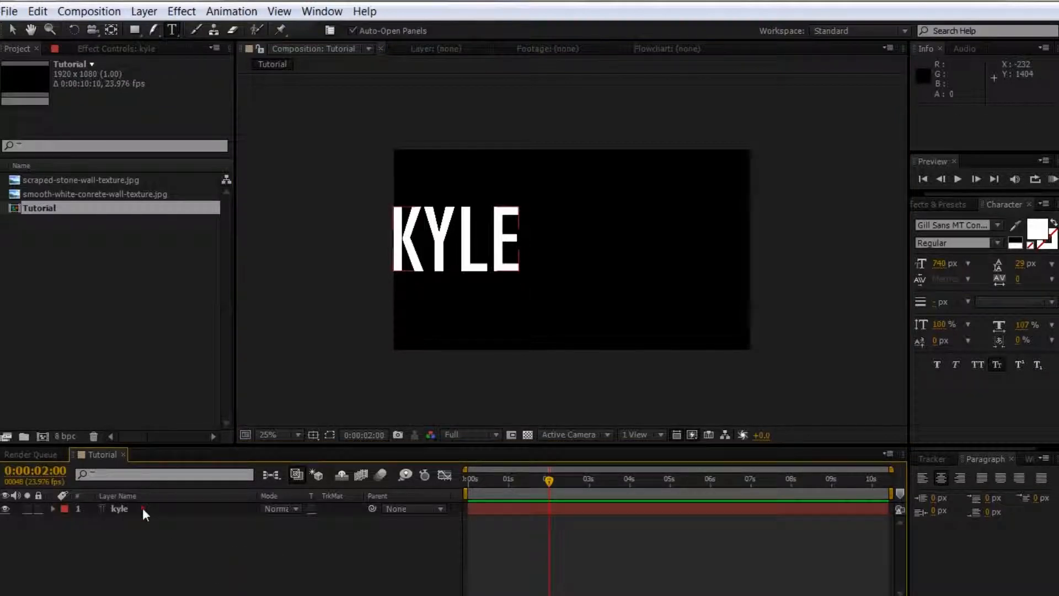
pyautogui.click(142, 511)
pyautogui.press('p')
pyautogui.click(91, 520)
# Set a second Position keyframe at 0:00:00:00 by moving the text layer to about 1392, 912.
pyautogui.moveTo(508, 475); pyautogui.dragTo(276, 554)
pyautogui.moveTo(459, 236); pyautogui.dragTo(572, 270)
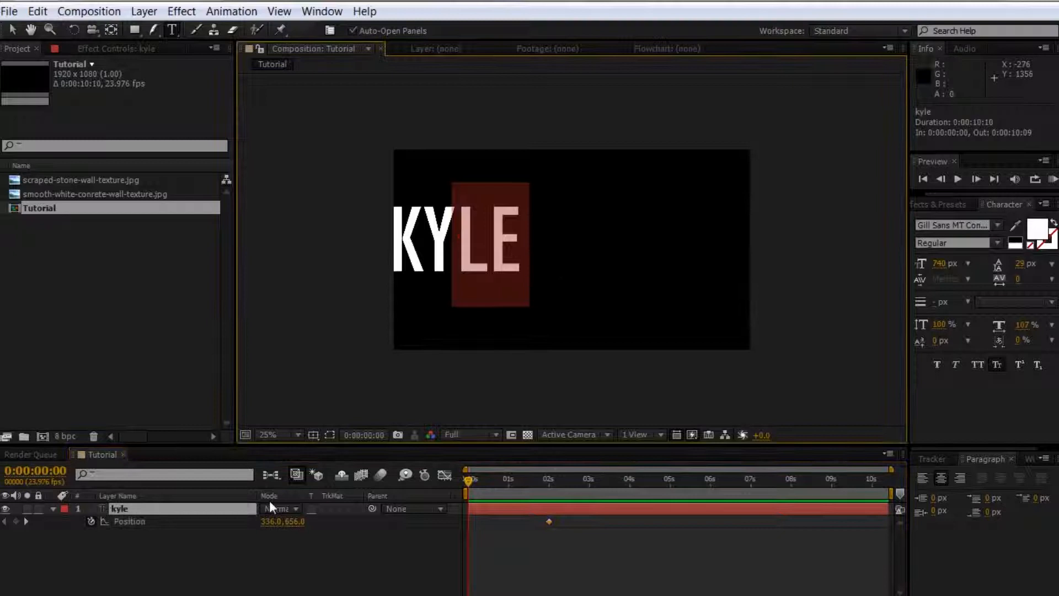
pyautogui.click(193, 581)
pyautogui.click(123, 500)
pyautogui.click(122, 508)
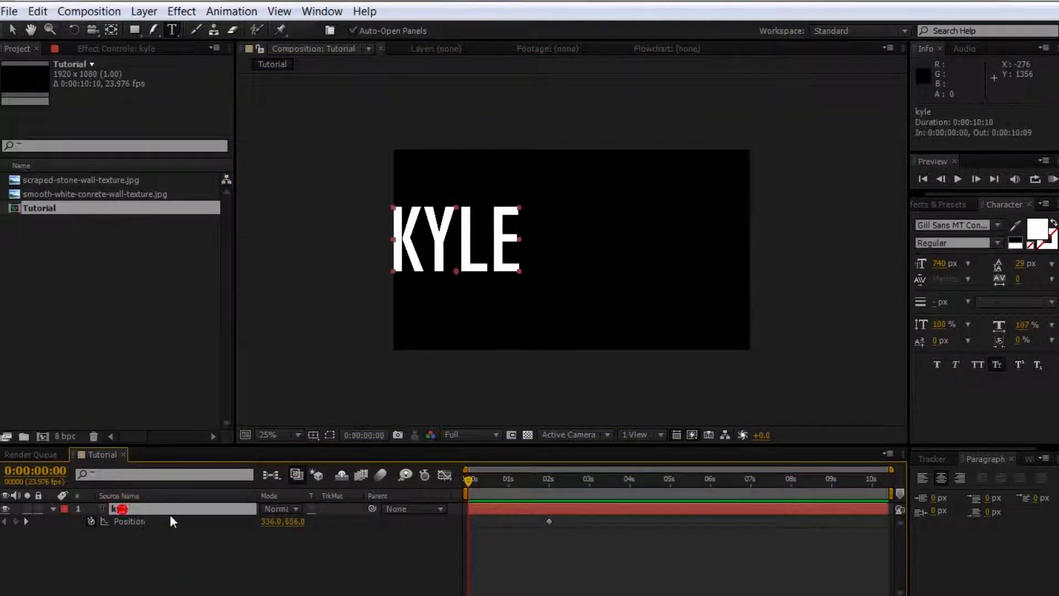
pyautogui.press('v')
pyautogui.moveTo(442, 243); pyautogui.dragTo(638, 290)
# Play RAM previews of the text layer's position animation from the start of the composition.
pyautogui.moveTo(478, 480); pyautogui.dragTo(419, 483)
pyautogui.click(103, 11)
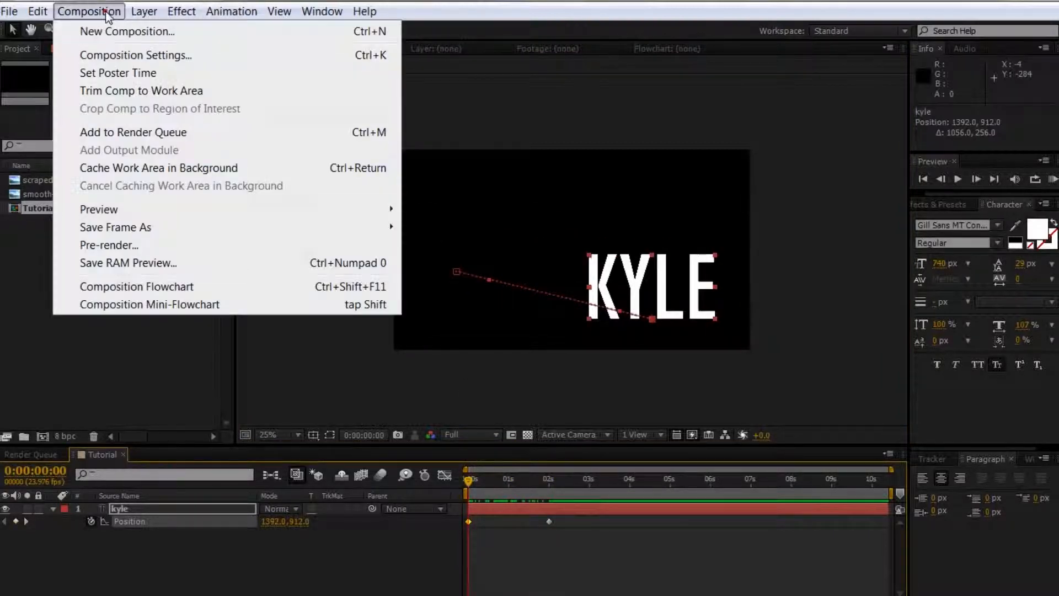
pyautogui.moveTo(137, 209)
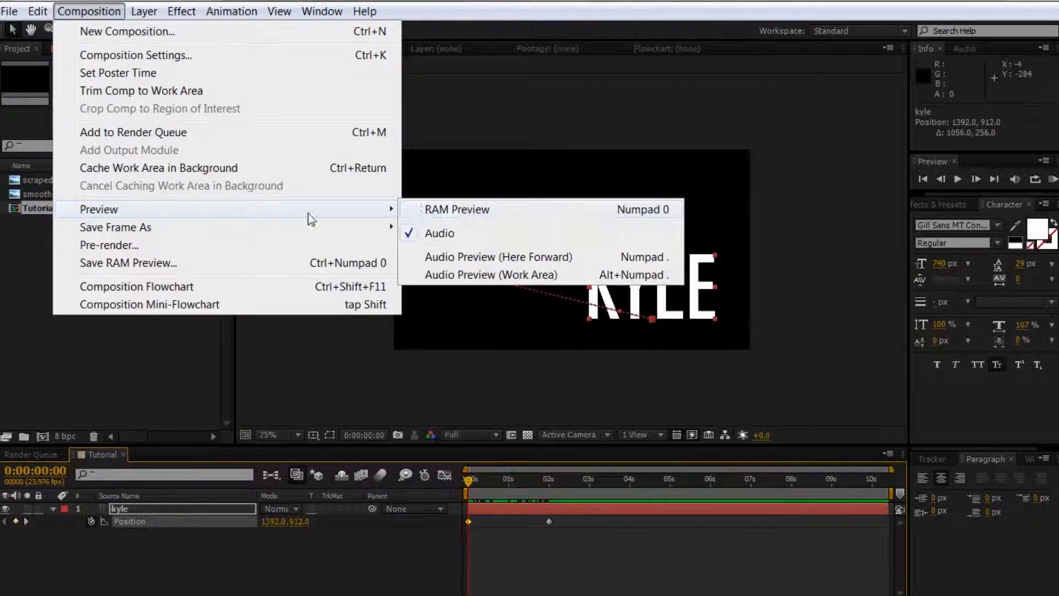
pyautogui.click(418, 213)
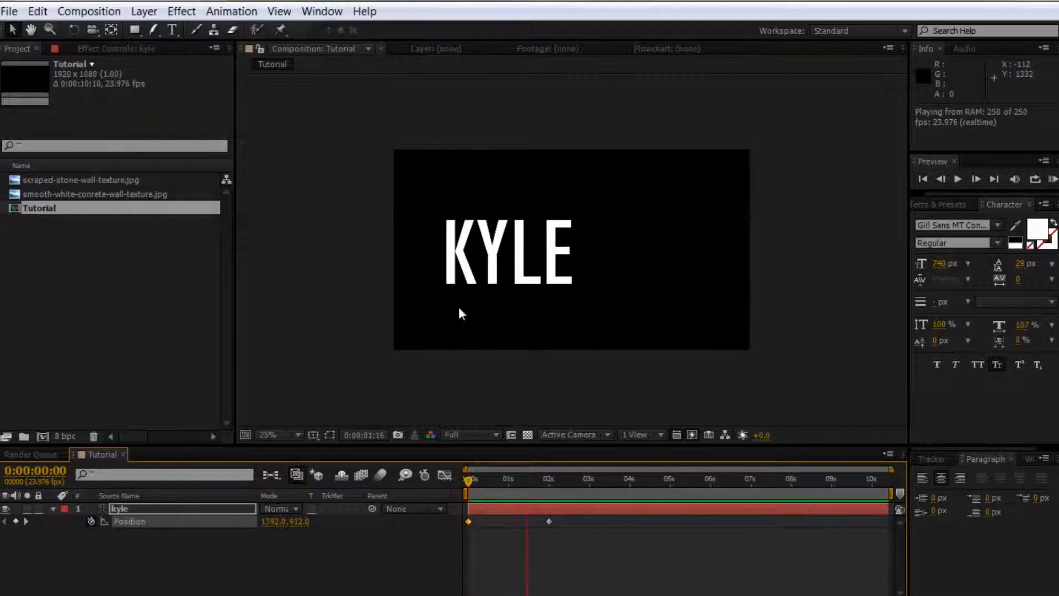
pyautogui.click(468, 480)
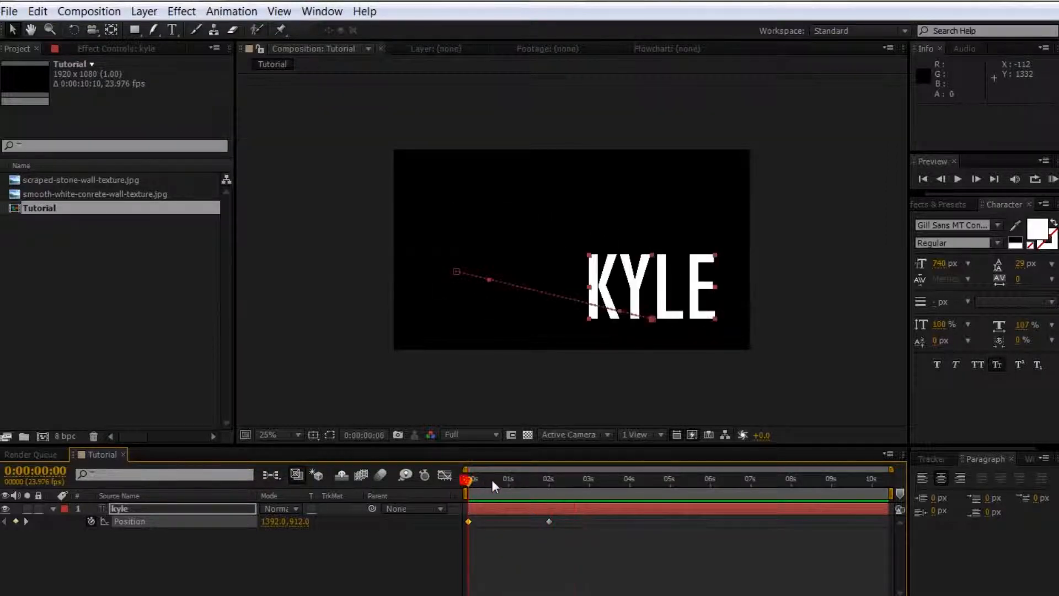
pyautogui.moveTo(478, 479); pyautogui.dragTo(446, 482)
pyautogui.press('KP_0')
pyautogui.click(355, 567)
pyautogui.press('KP_0')
pyautogui.click(423, 545)
# Delete the text layer's Position keyframes and remove the layer from the composition.
pyautogui.moveTo(571, 543); pyautogui.dragTo(460, 528)
pyautogui.press('Delete')
pyautogui.click(125, 508)
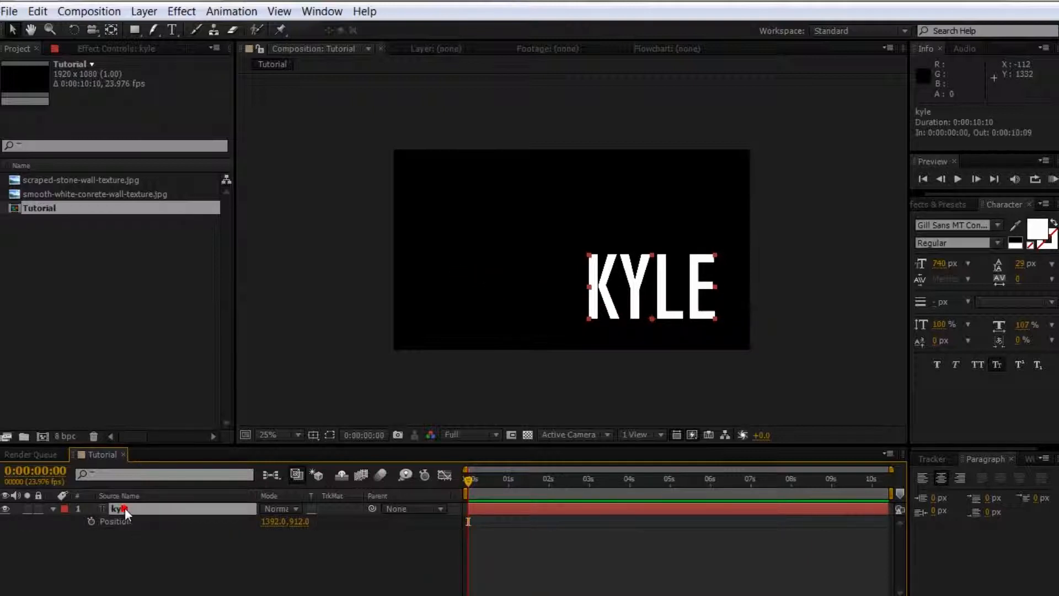
pyautogui.press('Delete')
# Look over the Save Frame As options and place the current time at 0:00:04:07.
pyautogui.click(88, 11)
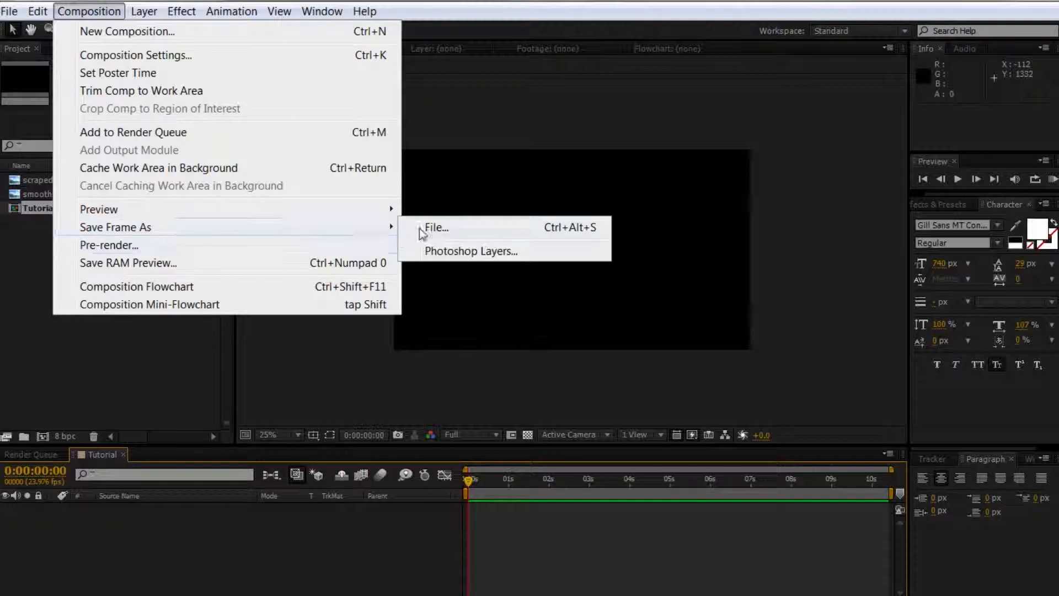
pyautogui.click(514, 480)
pyautogui.moveTo(514, 483); pyautogui.dragTo(585, 484)
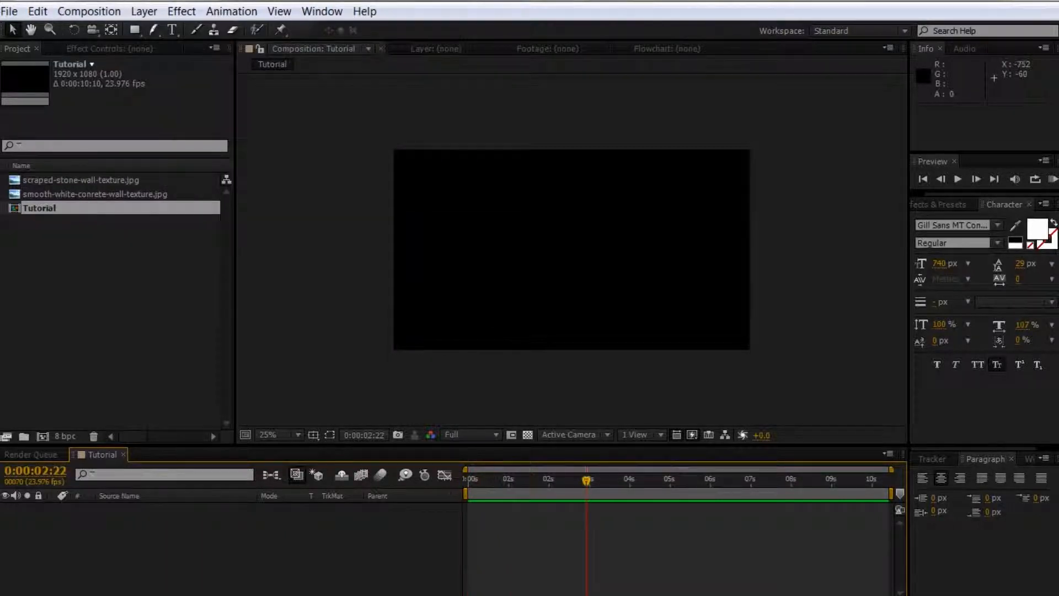
pyautogui.click(87, 10)
pyautogui.moveTo(113, 231)
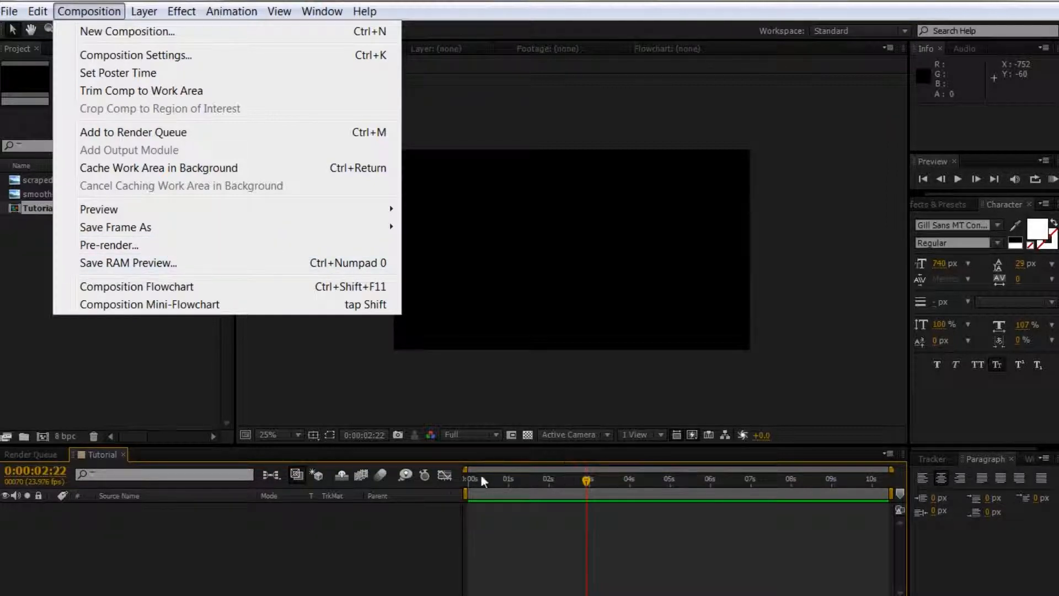
pyautogui.moveTo(481, 479); pyautogui.dragTo(642, 480)
pyautogui.click(102, 11)
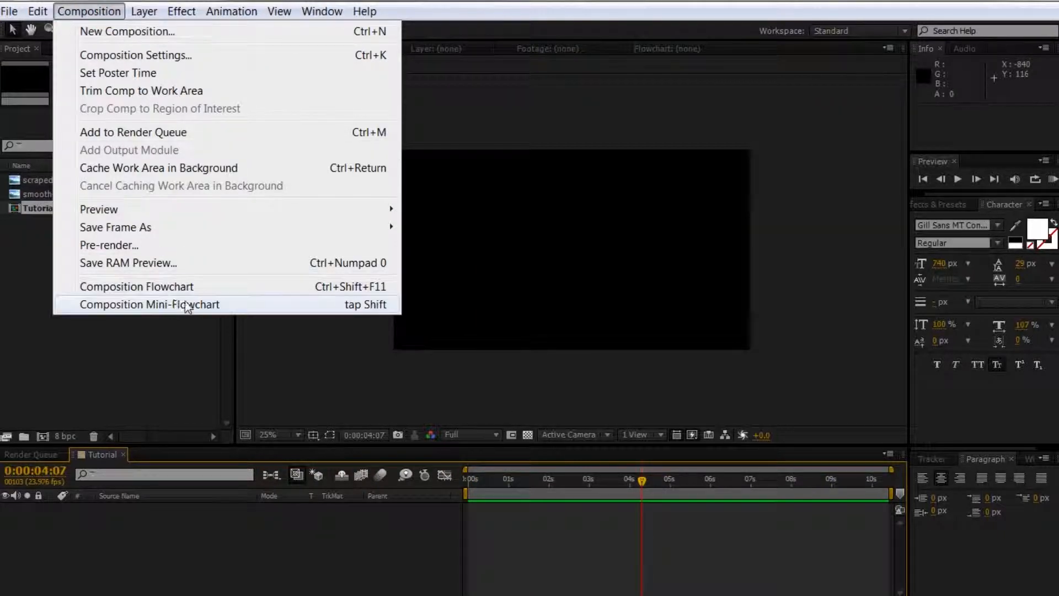
pyautogui.moveTo(141, 13)
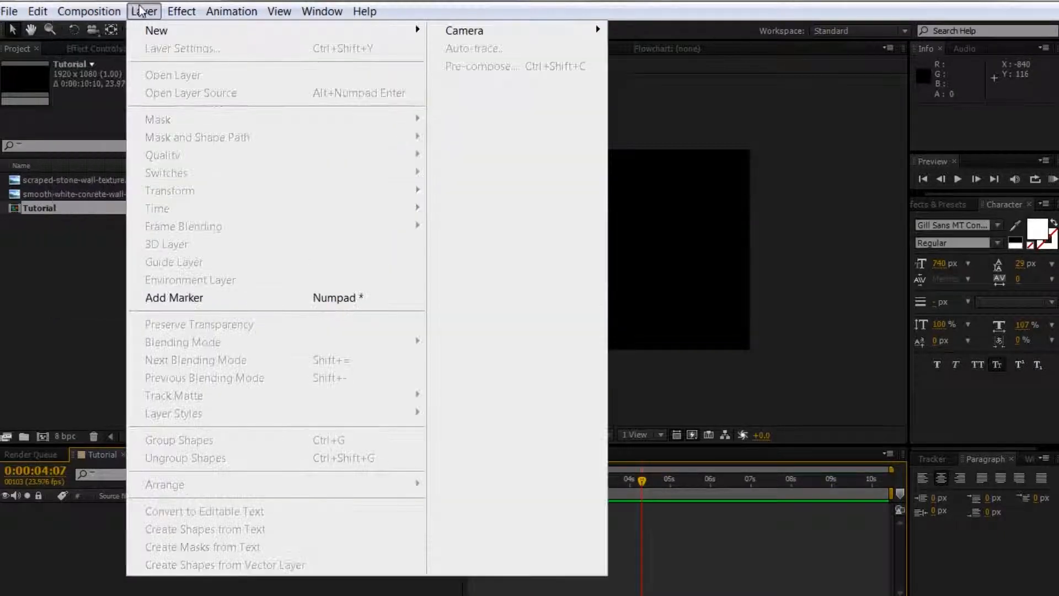
pyautogui.click(181, 11)
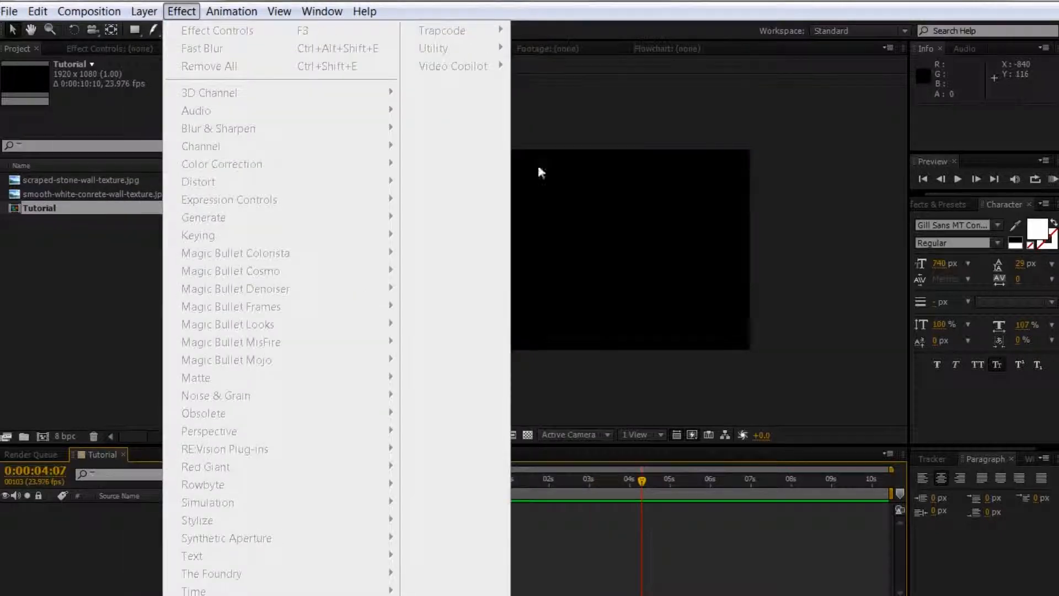
pyautogui.click(804, 343)
# Add a new light blue 1920 × 1080 px solid layer with square pixels to the Tutorial composition.
pyautogui.click(144, 12)
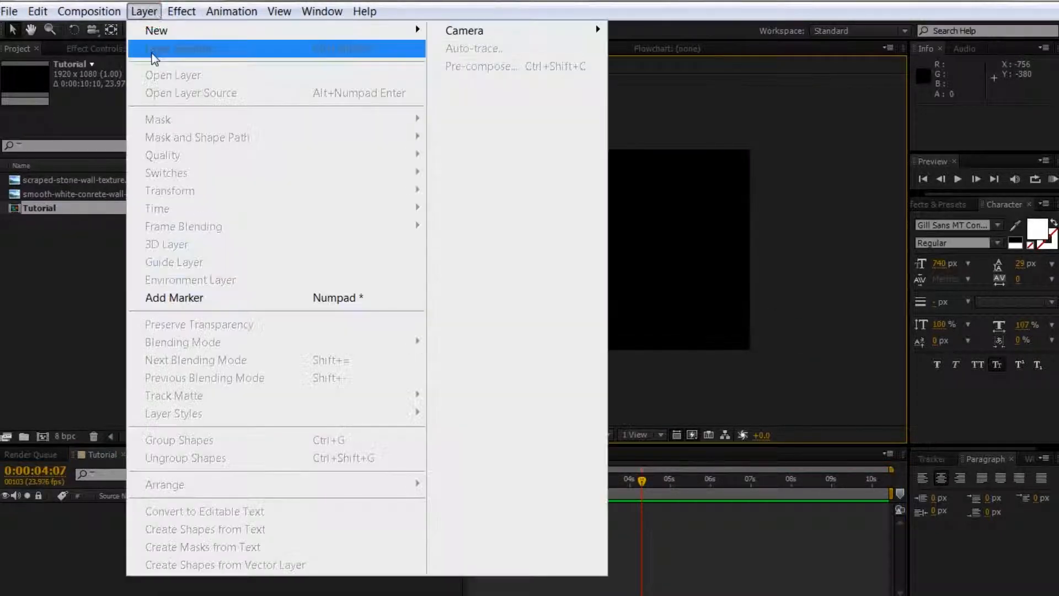
pyautogui.moveTo(147, 30)
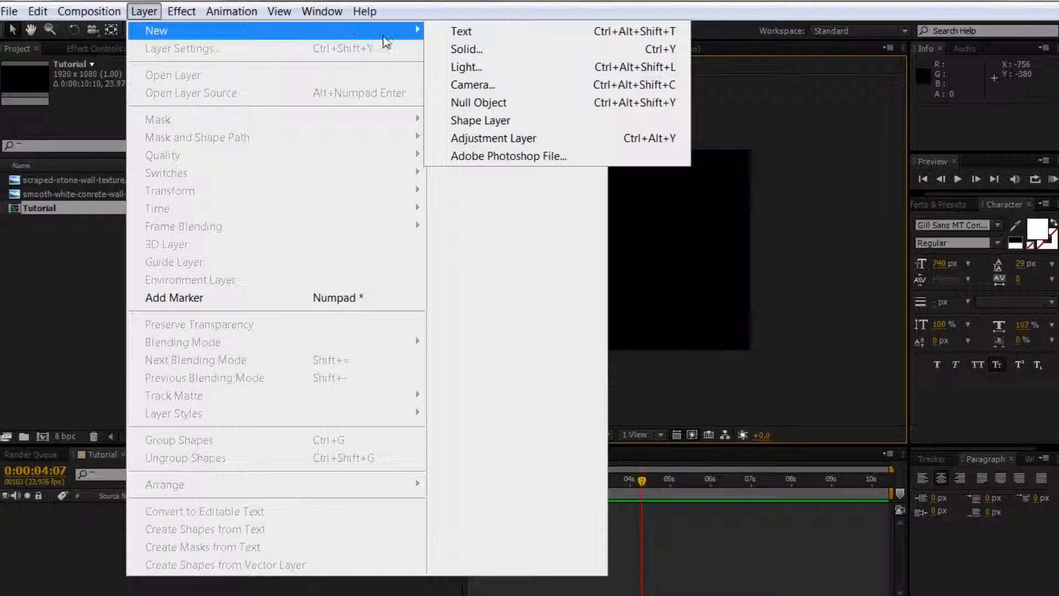
pyautogui.click(469, 51)
pyautogui.click(202, 414)
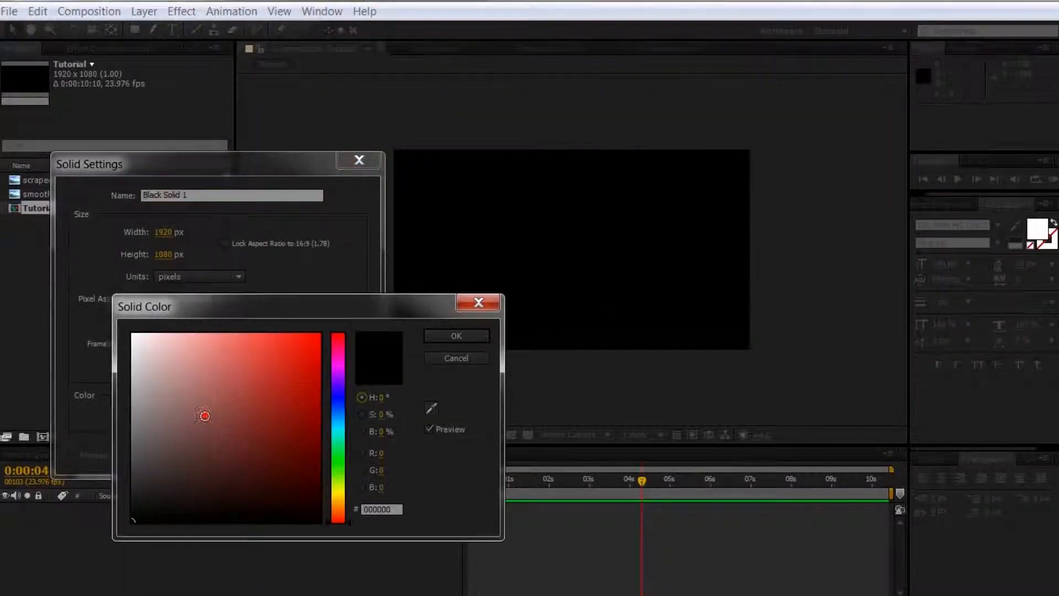
pyautogui.click(454, 356)
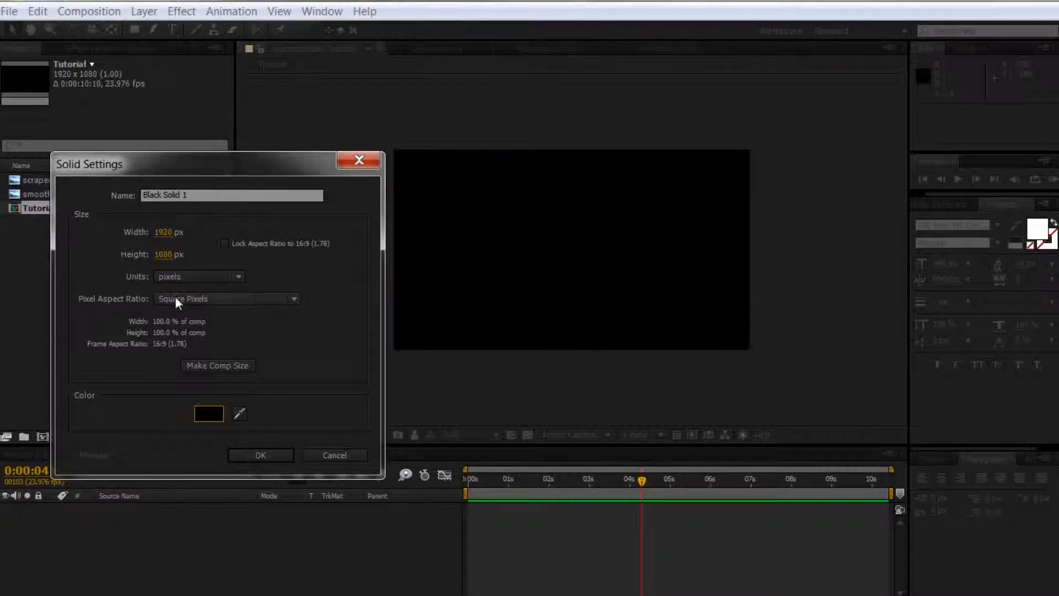
pyautogui.click(209, 414)
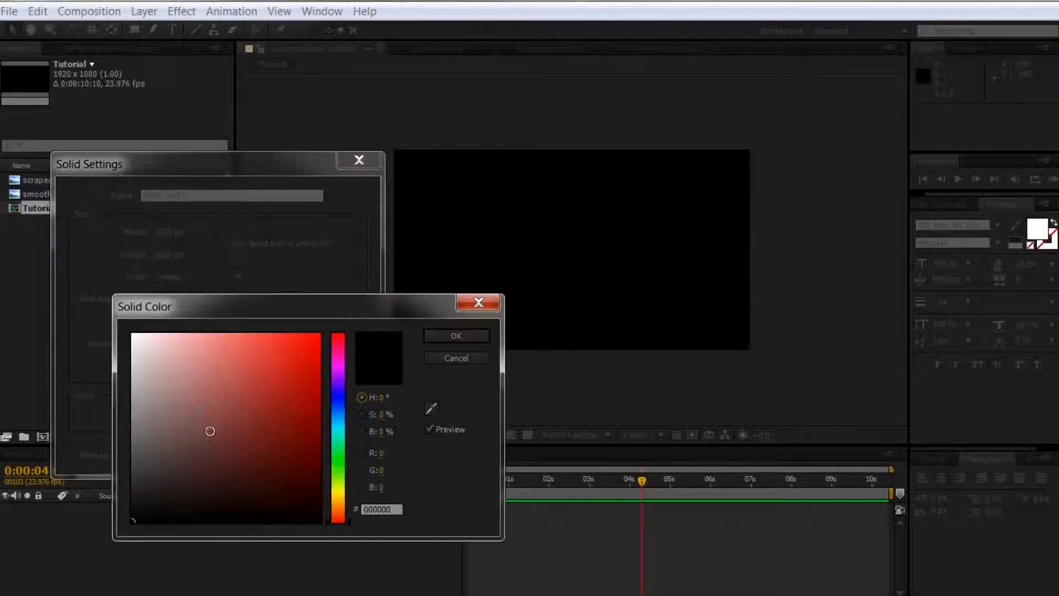
pyautogui.moveTo(330, 467); pyautogui.dragTo(343, 416)
pyautogui.moveTo(269, 386); pyautogui.dragTo(207, 331)
pyautogui.click(443, 334)
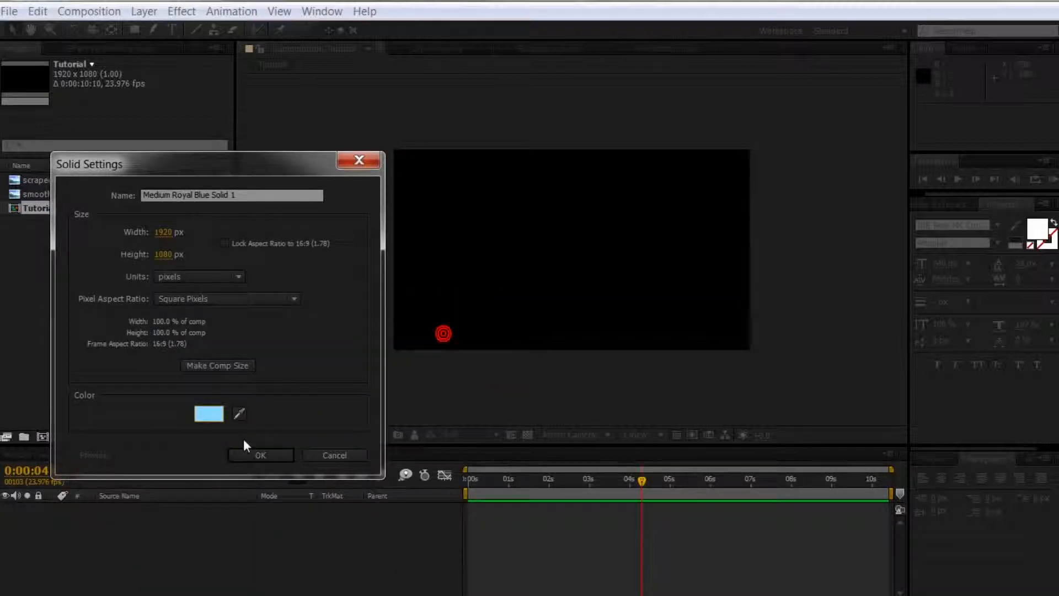
pyautogui.click(267, 459)
# Scale the light blue solid down to a flat horizontal bar and position it at about 900, 564.
pyautogui.click(153, 533)
pyautogui.click(151, 508)
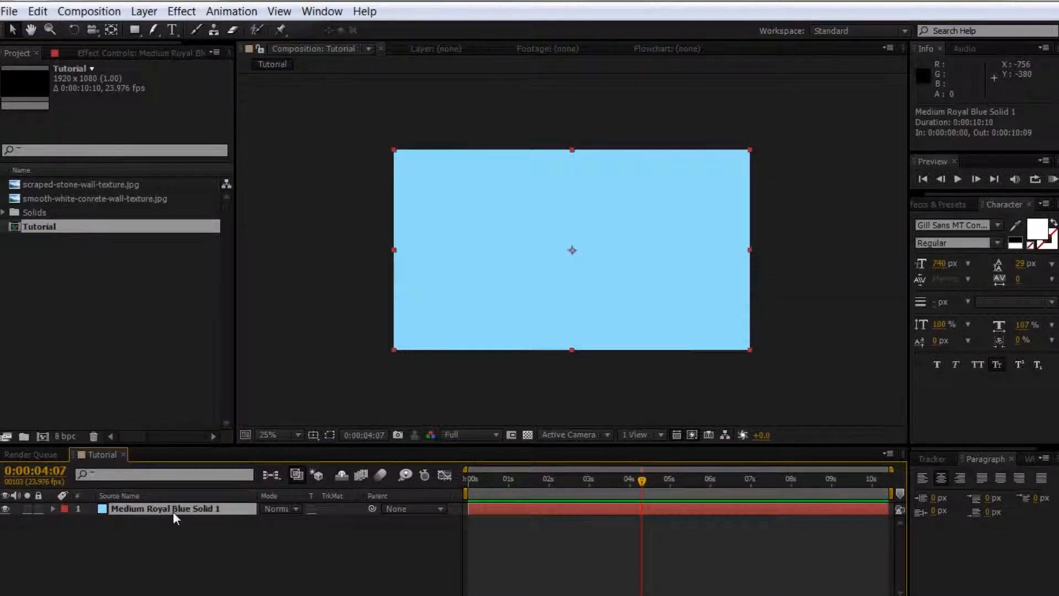
pyautogui.click(152, 532)
pyautogui.click(153, 504)
pyautogui.moveTo(513, 296); pyautogui.dragTo(411, 353)
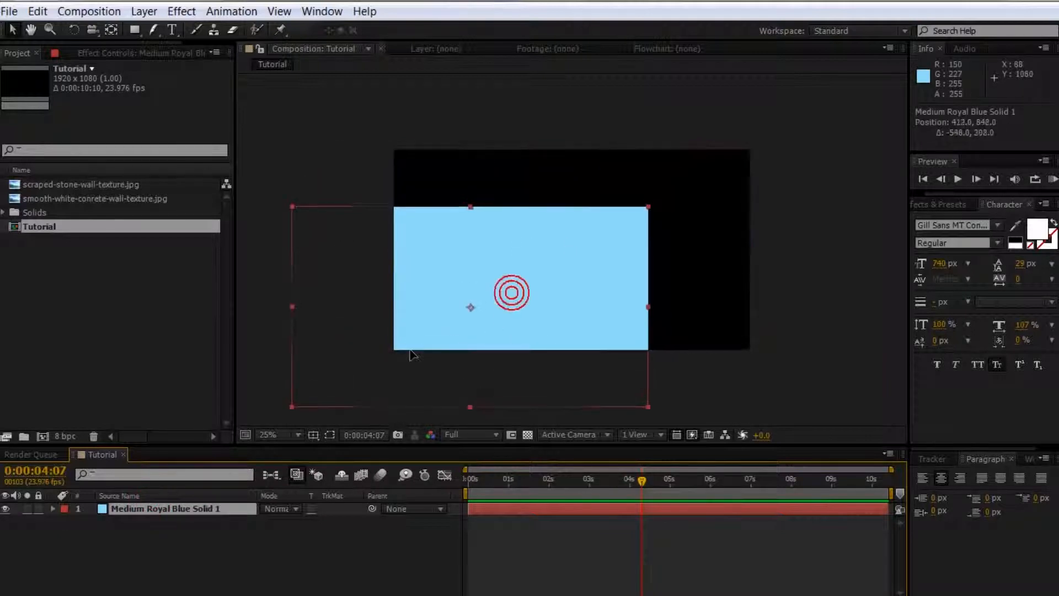
pyautogui.moveTo(649, 207); pyautogui.dragTo(563, 263)
pyautogui.moveTo(499, 308); pyautogui.dragTo(665, 241)
pyautogui.moveTo(727, 277); pyautogui.dragTo(729, 261)
pyautogui.moveTo(635, 261); pyautogui.dragTo(592, 258)
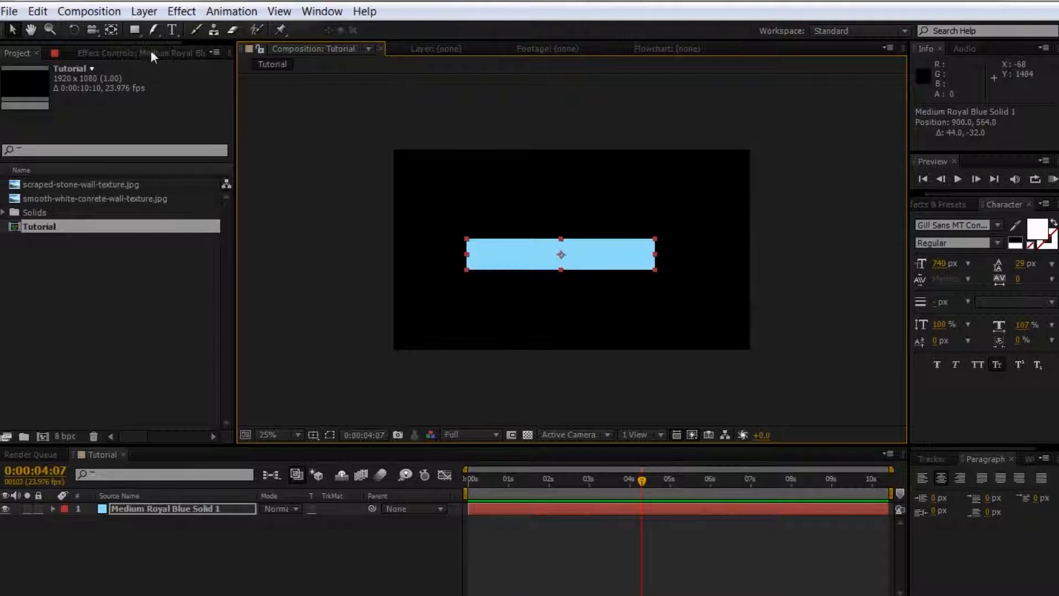
# Add a second new solid layer, coloured medium green, at 1920 × 1080 px.
pyautogui.click(143, 11)
pyautogui.moveTo(209, 34)
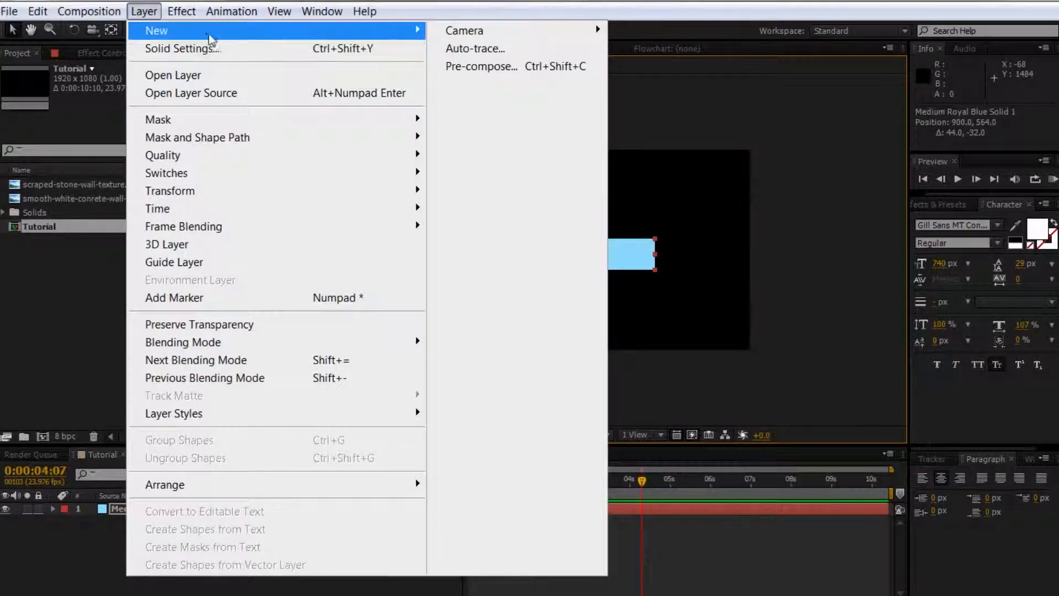
pyautogui.click(466, 48)
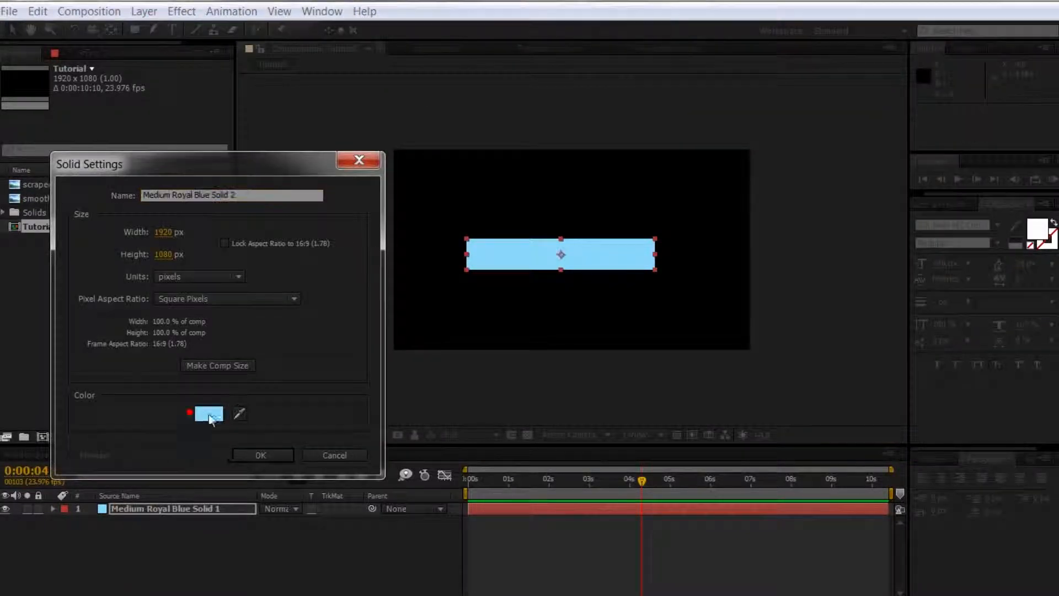
pyautogui.click(208, 415)
pyautogui.moveTo(341, 473); pyautogui.dragTo(341, 461)
pyautogui.moveTo(302, 418); pyautogui.dragTo(269, 367)
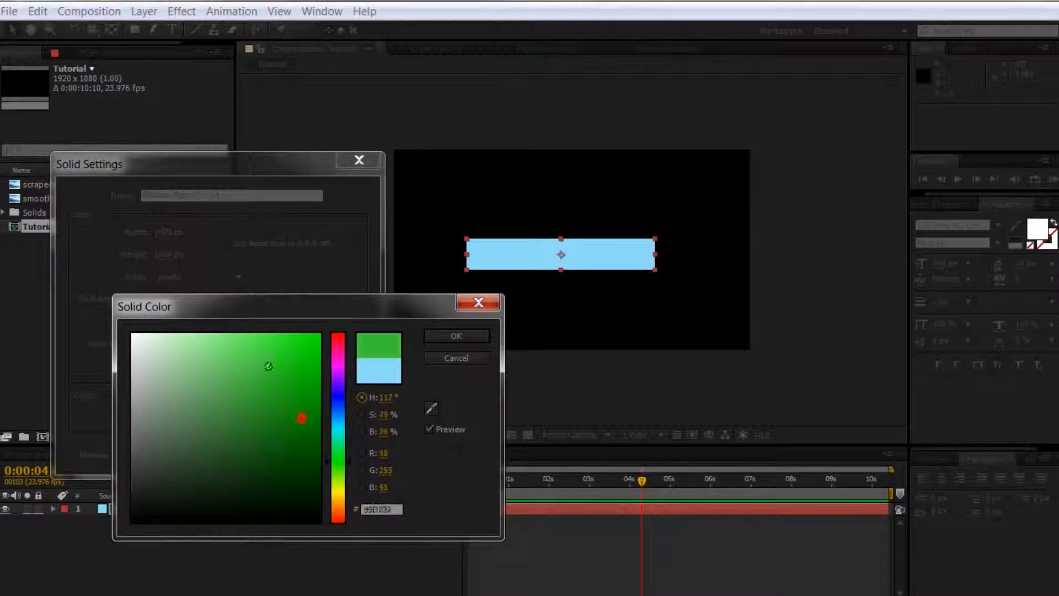
pyautogui.click(457, 336)
pyautogui.click(263, 452)
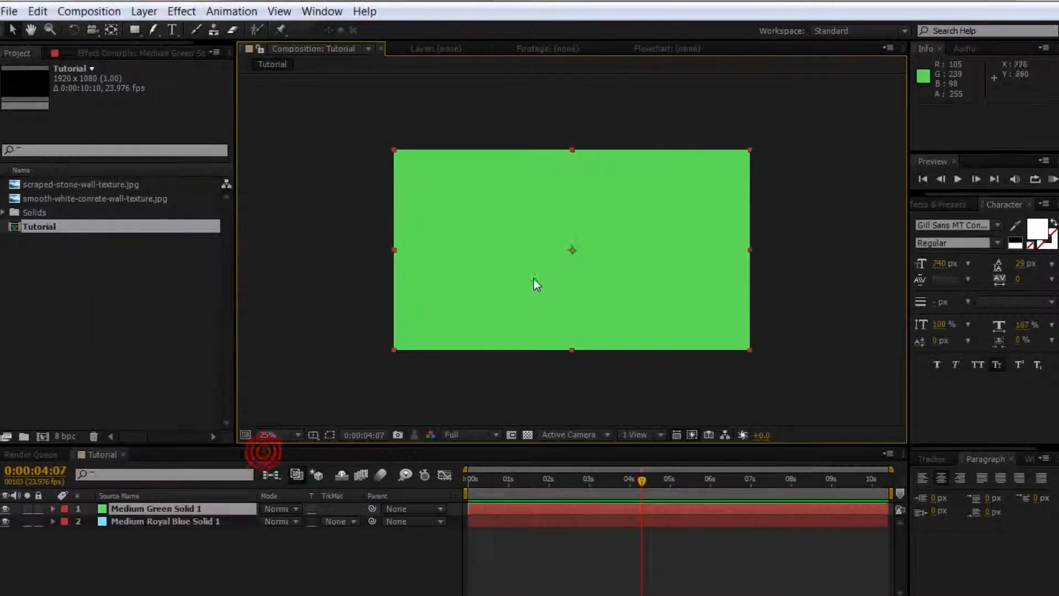
# Reduce the green solid's height by about half and rearrange both solids, with green at about 868, 276 and blue below it.
pyautogui.moveTo(578, 155); pyautogui.dragTo(668, 294)
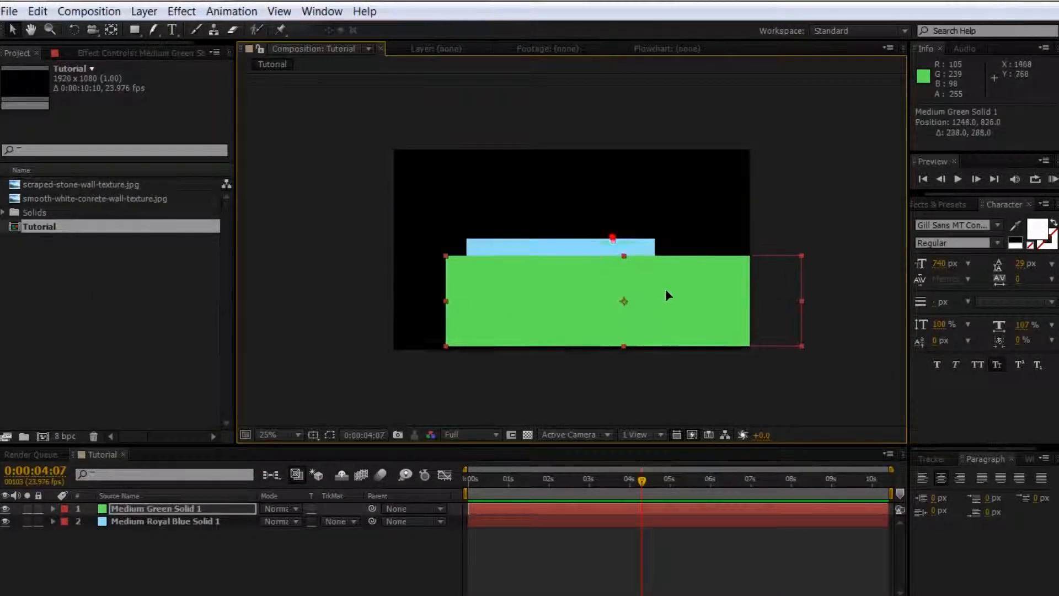
pyautogui.moveTo(539, 236); pyautogui.dragTo(466, 204)
pyautogui.moveTo(598, 310); pyautogui.dragTo(652, 309)
pyautogui.moveTo(452, 220); pyautogui.dragTo(561, 221)
pyautogui.moveTo(667, 331); pyautogui.dragTo(525, 309)
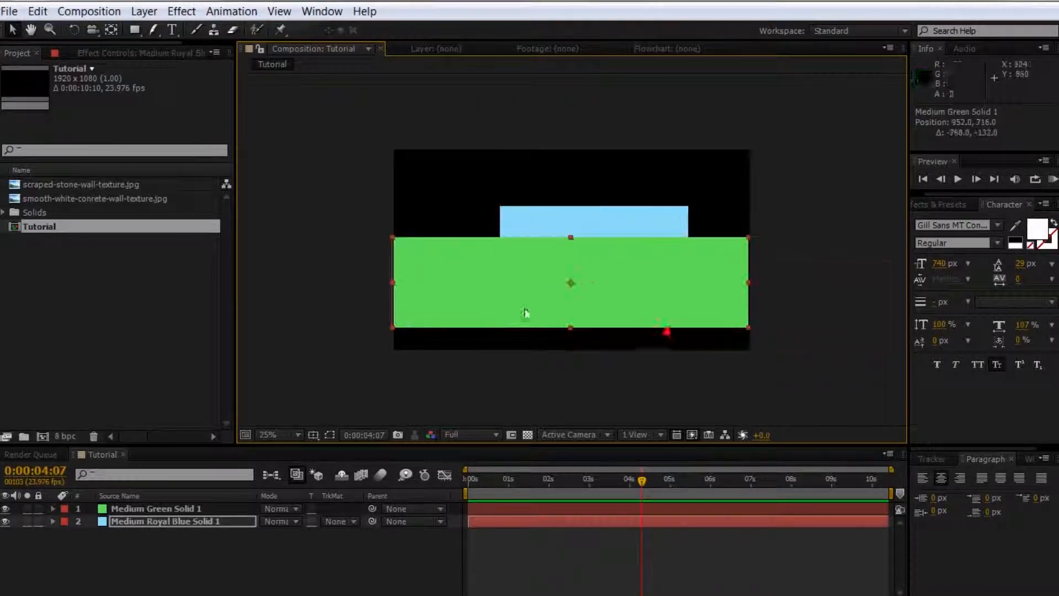
pyautogui.moveTo(560, 220); pyautogui.dragTo(584, 273)
pyautogui.moveTo(515, 291); pyautogui.dragTo(497, 210)
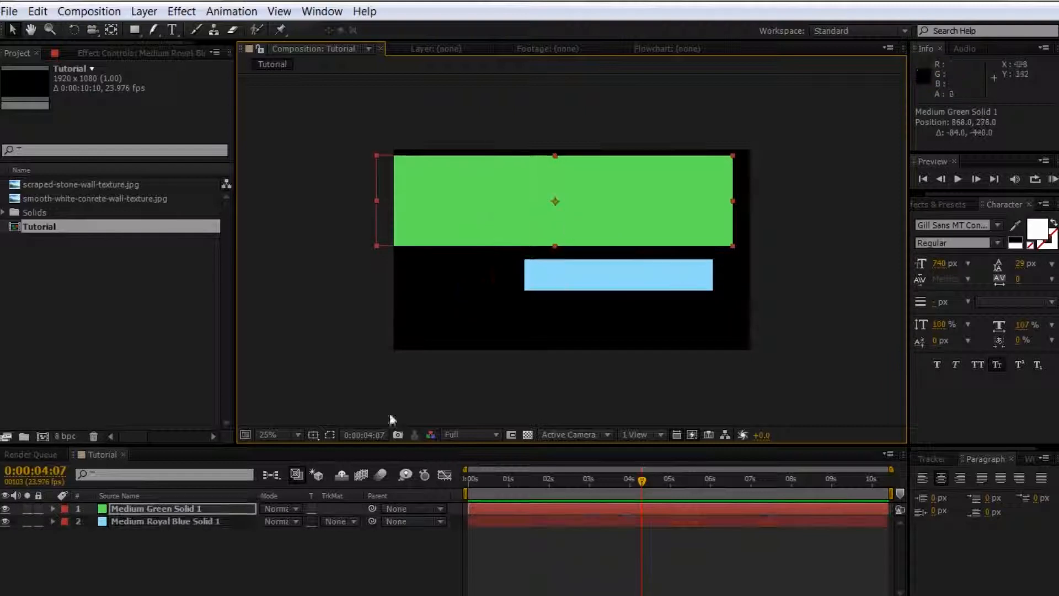
# Delete both solid layers from the composition and return the current time to 0:00:00:00.
pyautogui.keyDown('shift'); pyautogui.click(179, 522); pyautogui.keyUp('shift')
pyautogui.press('Delete')
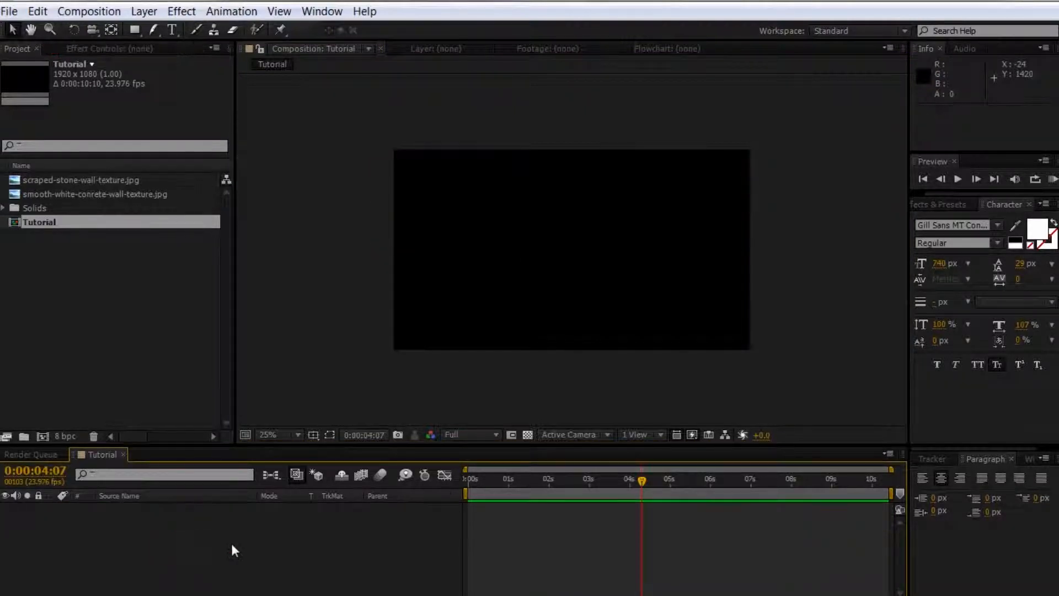
pyautogui.moveTo(538, 480); pyautogui.dragTo(426, 484)
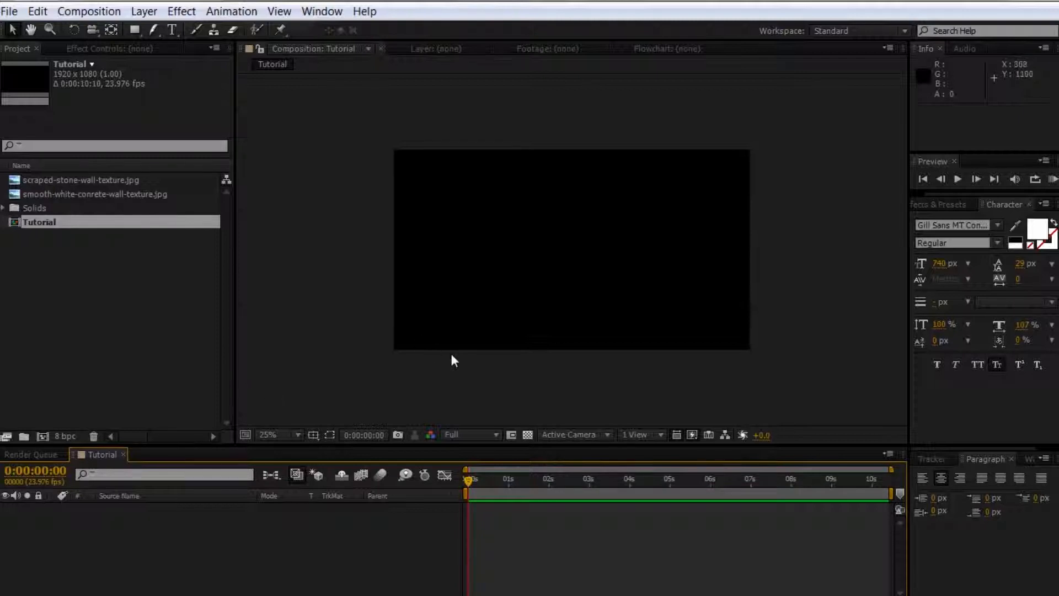
pyautogui.click(393, 377)
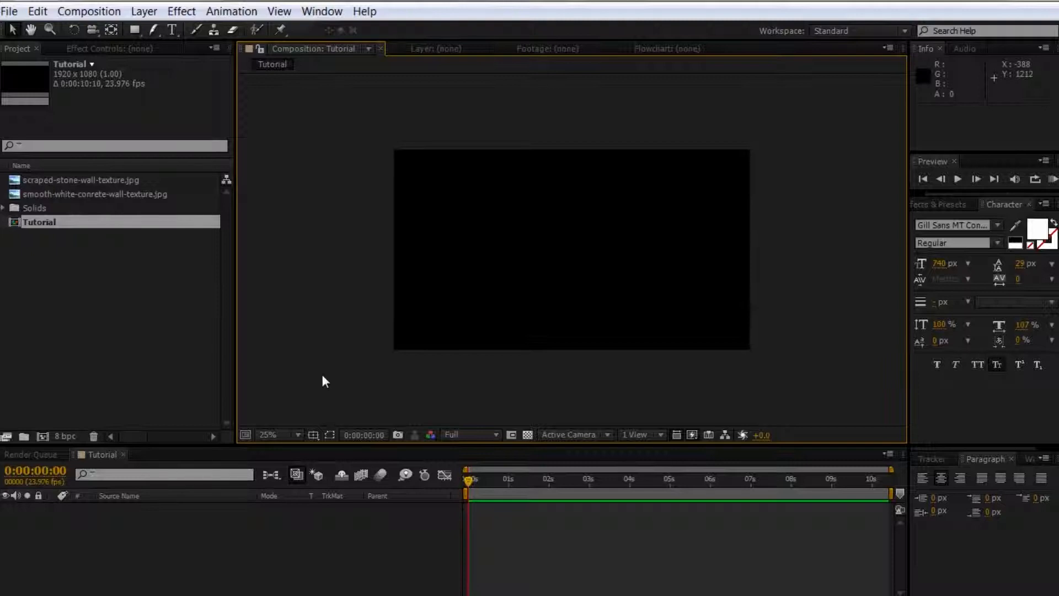
pyautogui.click(190, 349)
pyautogui.click(347, 553)
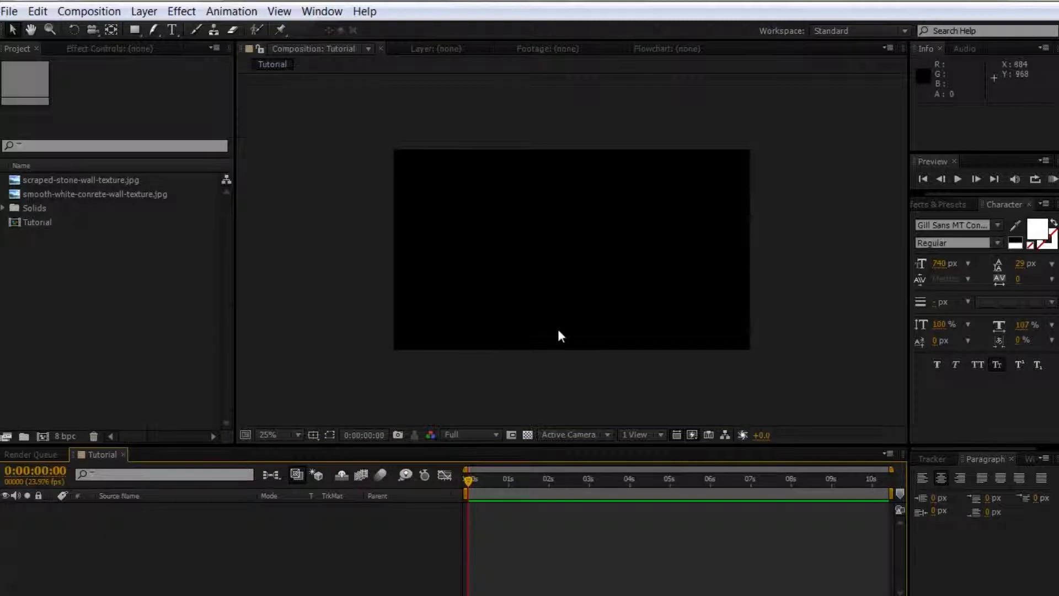
pyautogui.scroll(-1, 405, 330)
pyautogui.scroll(1, 541, 291)
pyautogui.scroll(2, 506, 295)
pyautogui.scroll(-2, 505, 291)
pyautogui.click(523, 259)
pyautogui.click(144, 12)
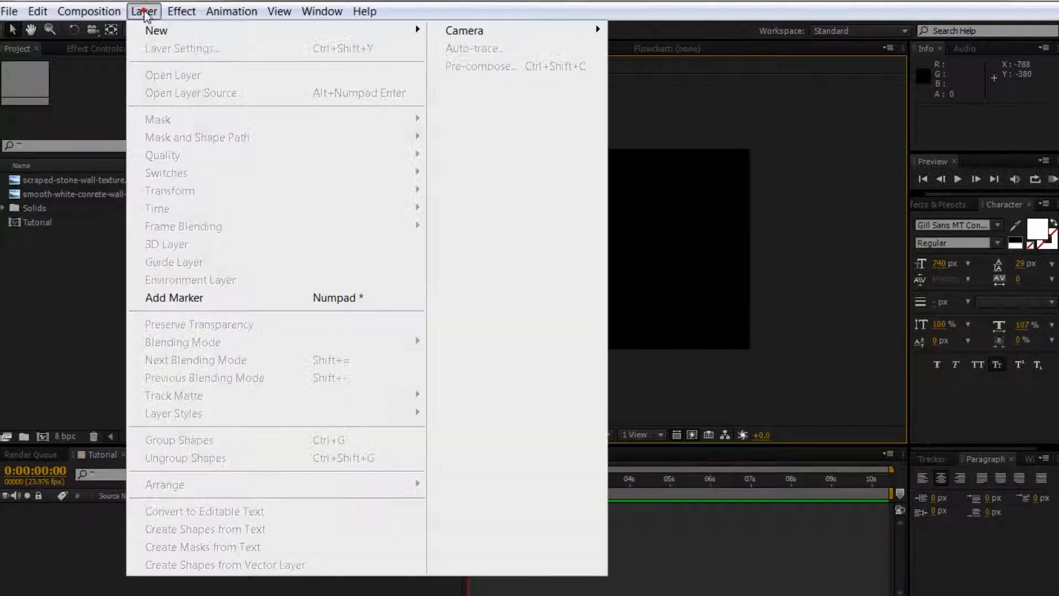
pyautogui.click(77, 577)
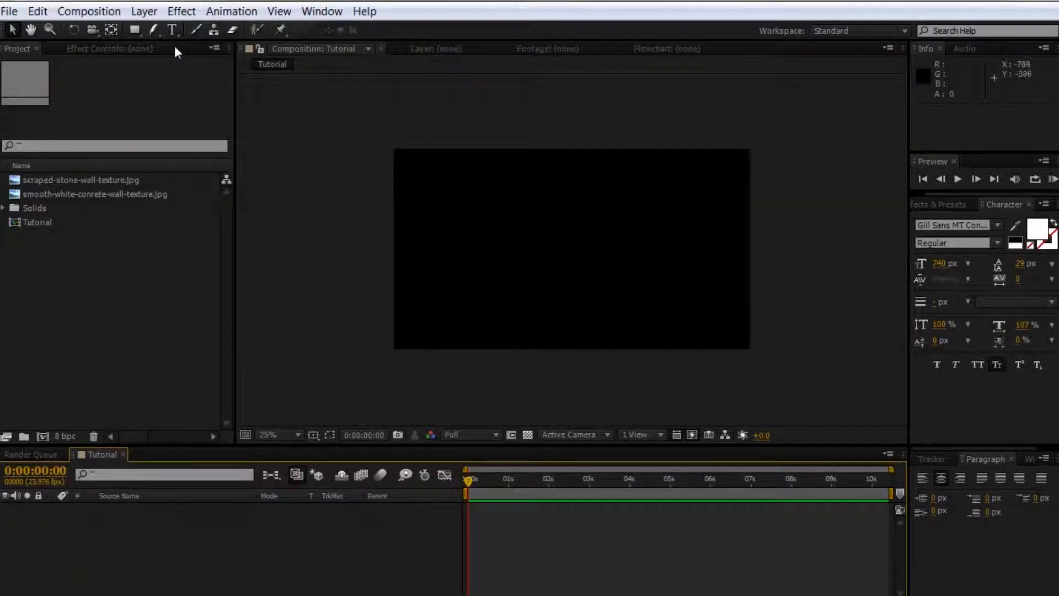
# Create a text layer containing a first name and position it at about 844, 672.
pyautogui.click(144, 11)
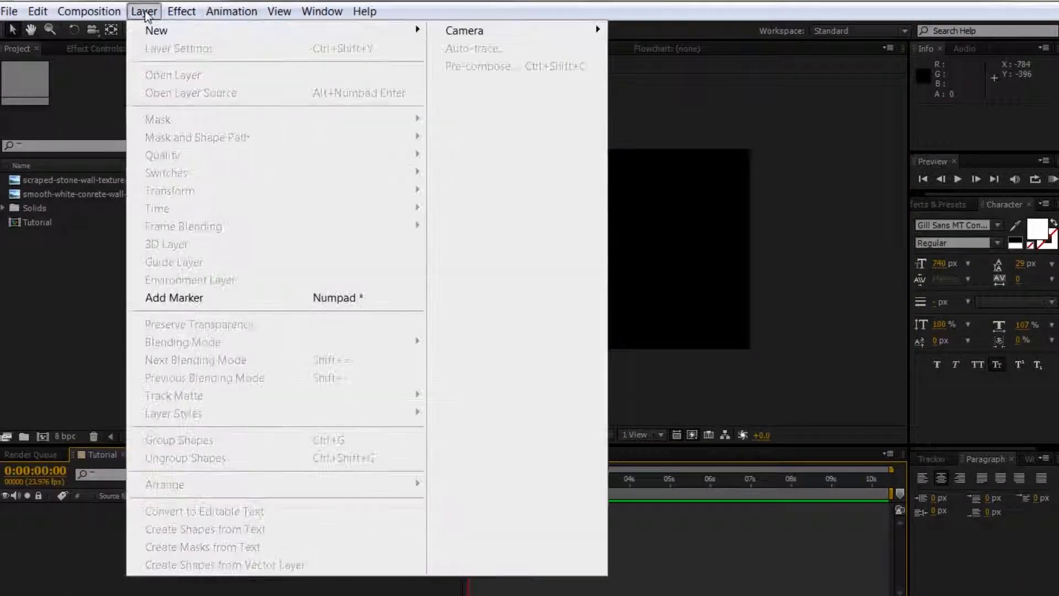
pyautogui.moveTo(397, 35)
pyautogui.click(463, 31)
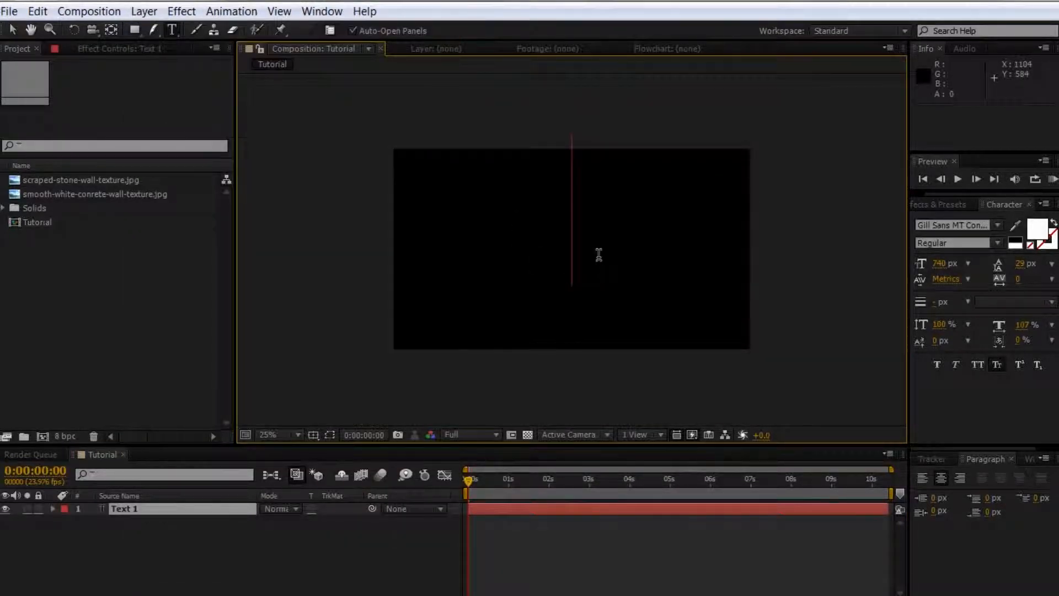
pyautogui.write('KYLE')
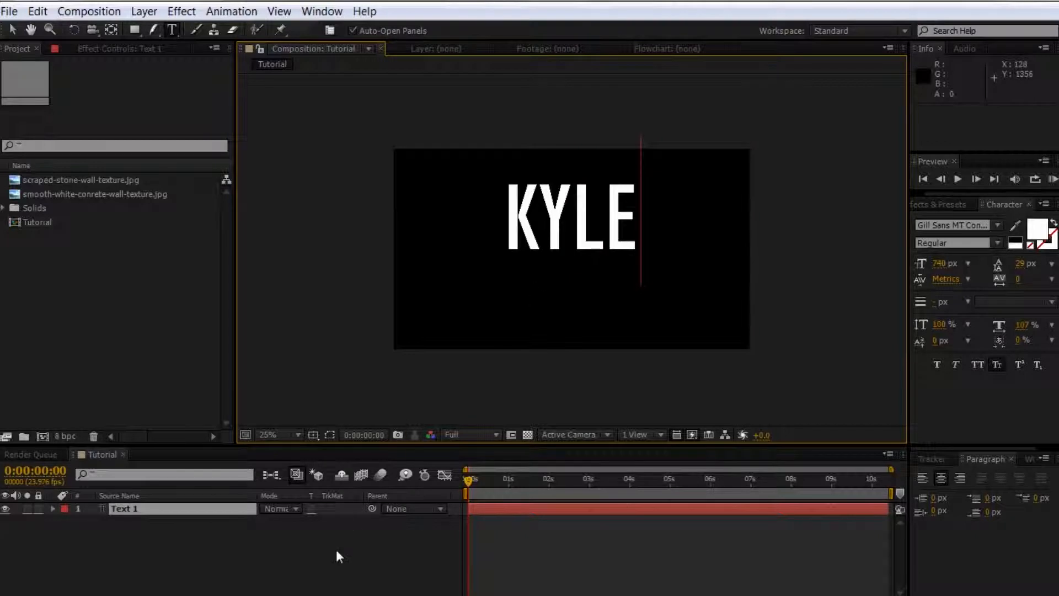
pyautogui.click(346, 516)
pyautogui.press('v')
pyautogui.moveTo(592, 219); pyautogui.dragTo(567, 243)
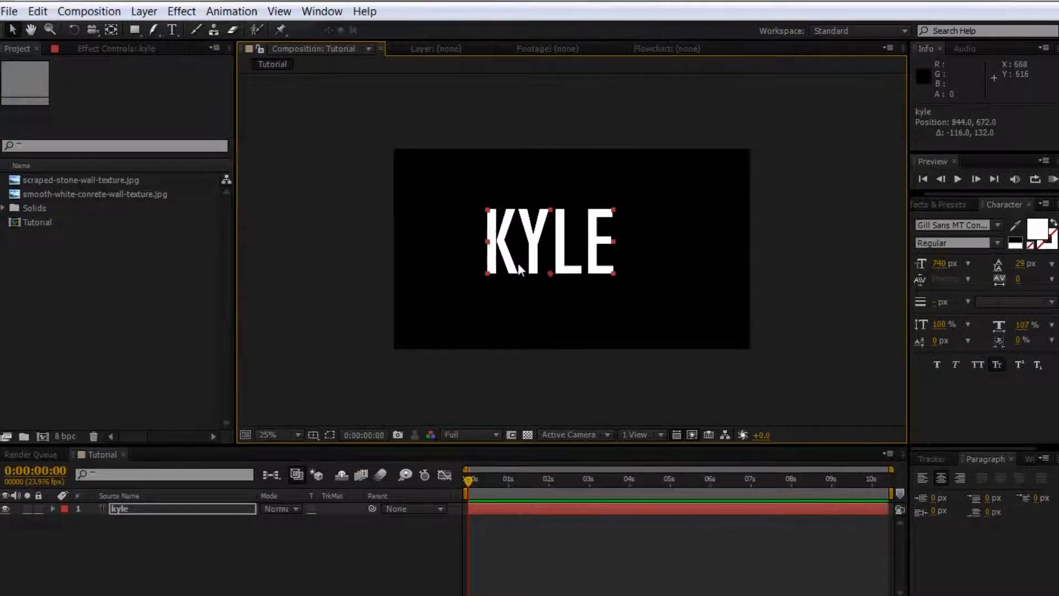
# Add a new solid with the default green settings and place it below the text layer in the stacking order.
pyautogui.hotkey('ctrl', 'y')
pyautogui.click(262, 456)
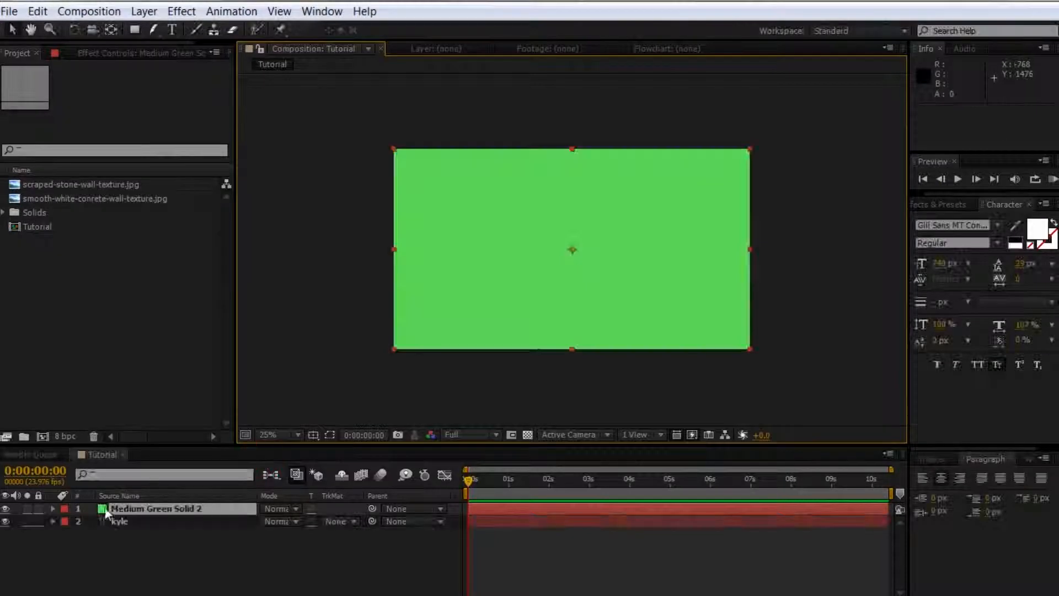
pyautogui.moveTo(128, 508); pyautogui.dragTo(131, 542)
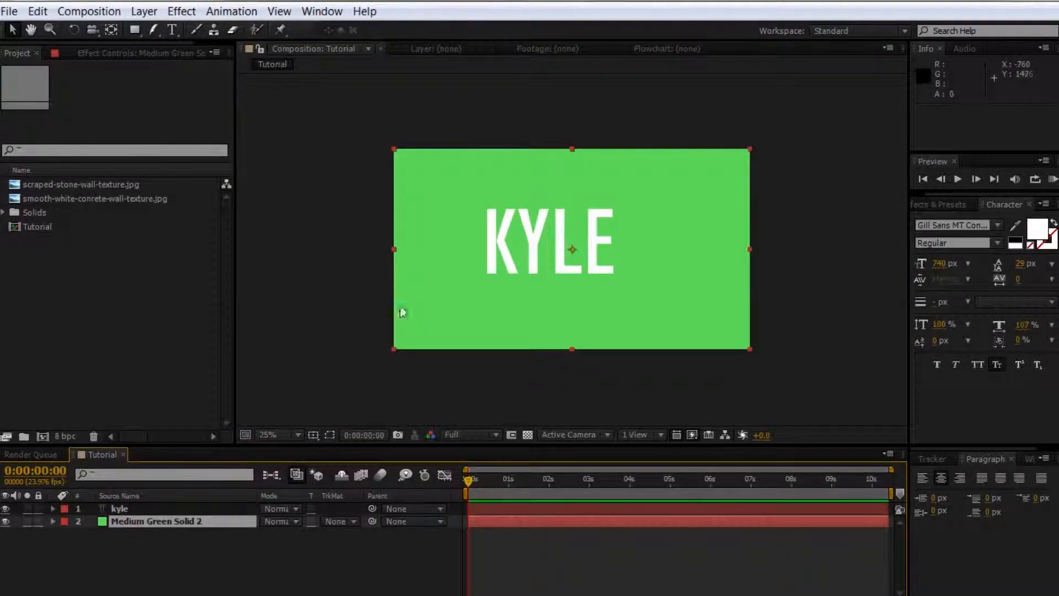
# Select the text layer above the green solid and move it to about 1108, 552.
pyautogui.moveTo(563, 241); pyautogui.dragTo(571, 244)
pyautogui.hotkey('ctrl', 'z')
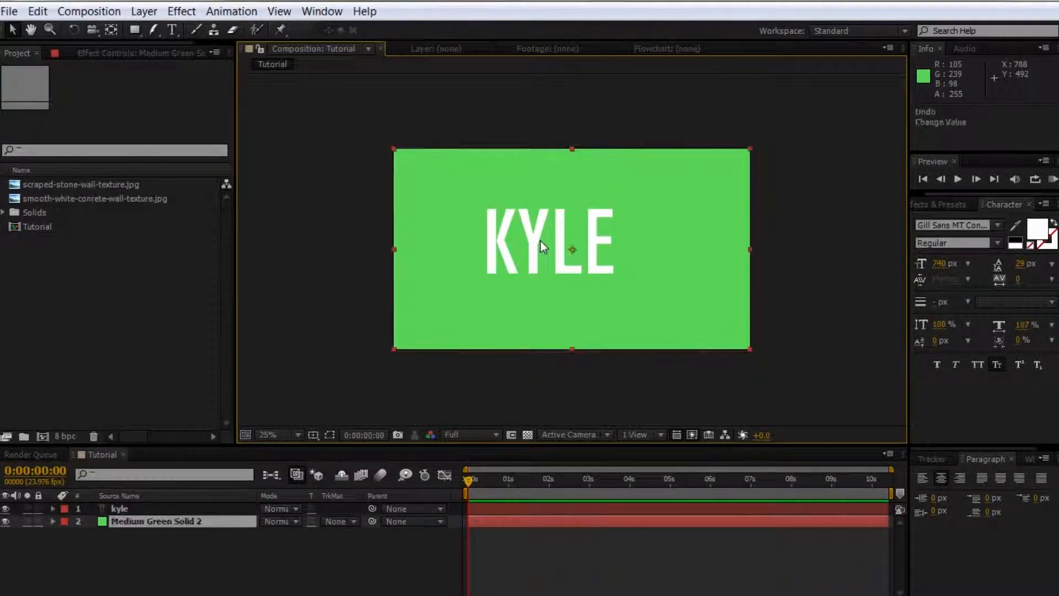
pyautogui.click(125, 508)
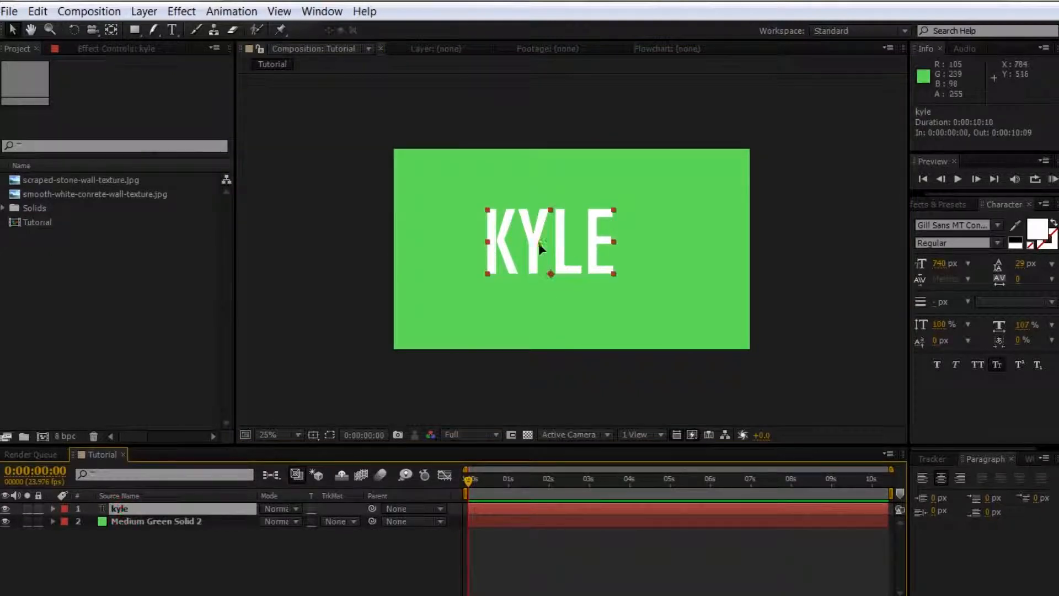
pyautogui.moveTo(548, 249); pyautogui.dragTo(560, 253)
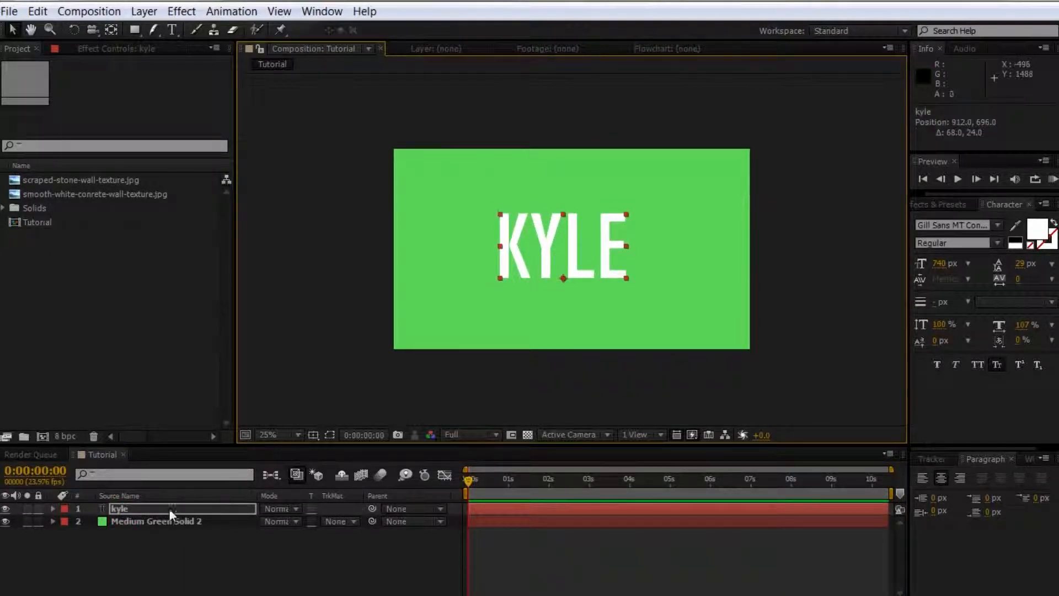
pyautogui.click(119, 512)
pyautogui.moveTo(560, 254); pyautogui.dragTo(589, 233)
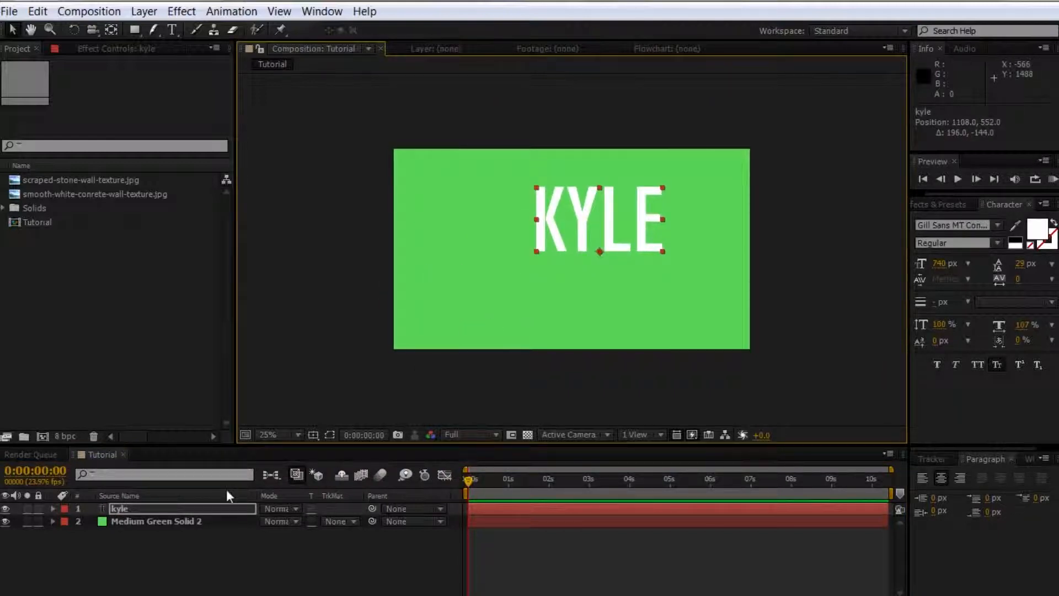
# Move the green solid to about 1436, 280 and reselect the text layer in the Tutorial composition view.
pyautogui.click(446, 319)
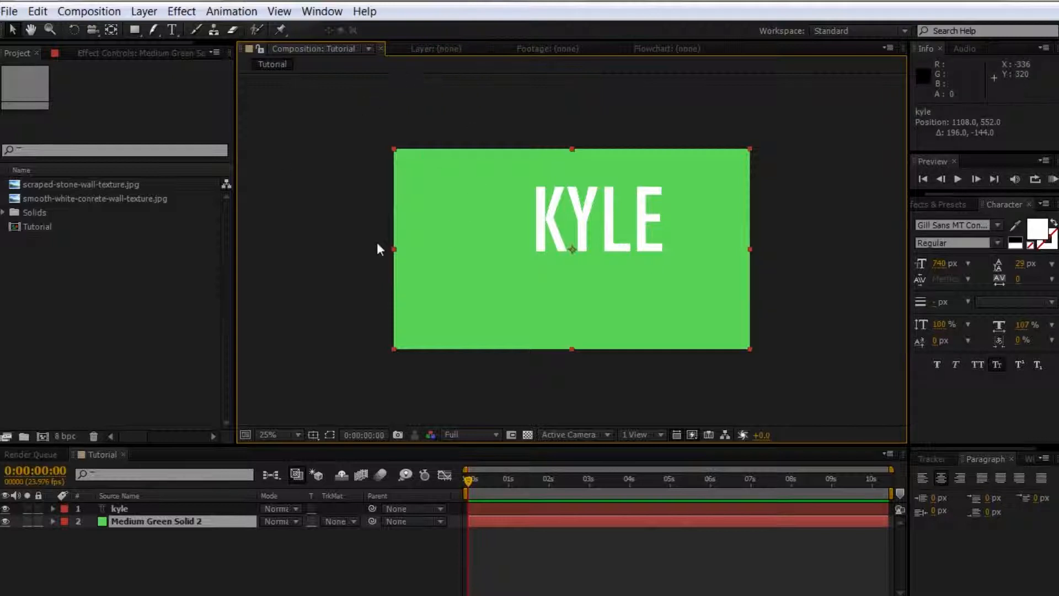
pyautogui.click(144, 522)
pyautogui.moveTo(473, 294); pyautogui.dragTo(543, 256)
pyautogui.moveTo(577, 221); pyautogui.dragTo(602, 213)
pyautogui.doubleClick(594, 217)
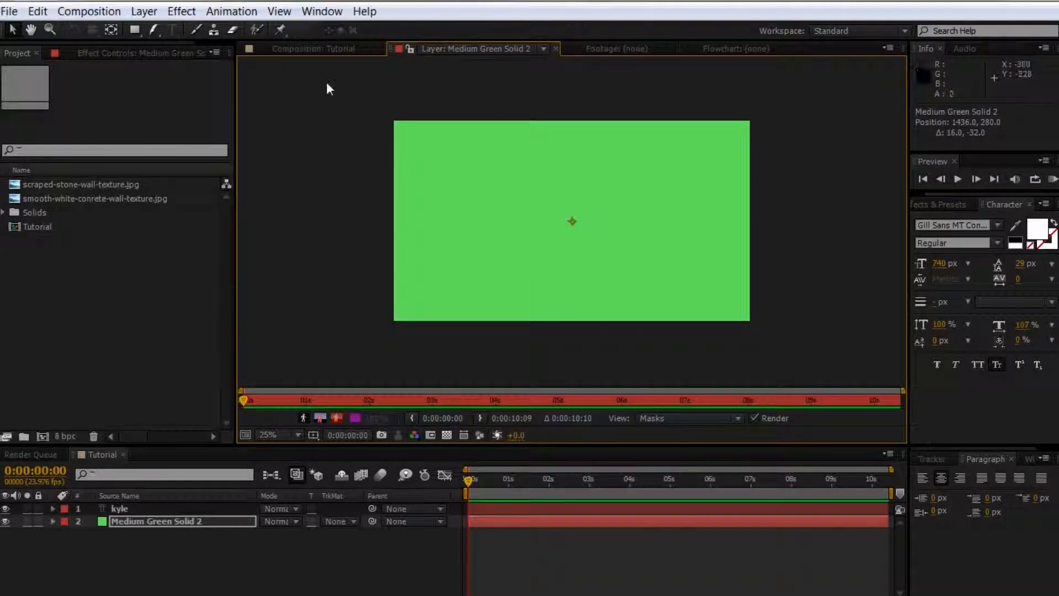
pyautogui.click(331, 50)
pyautogui.click(118, 508)
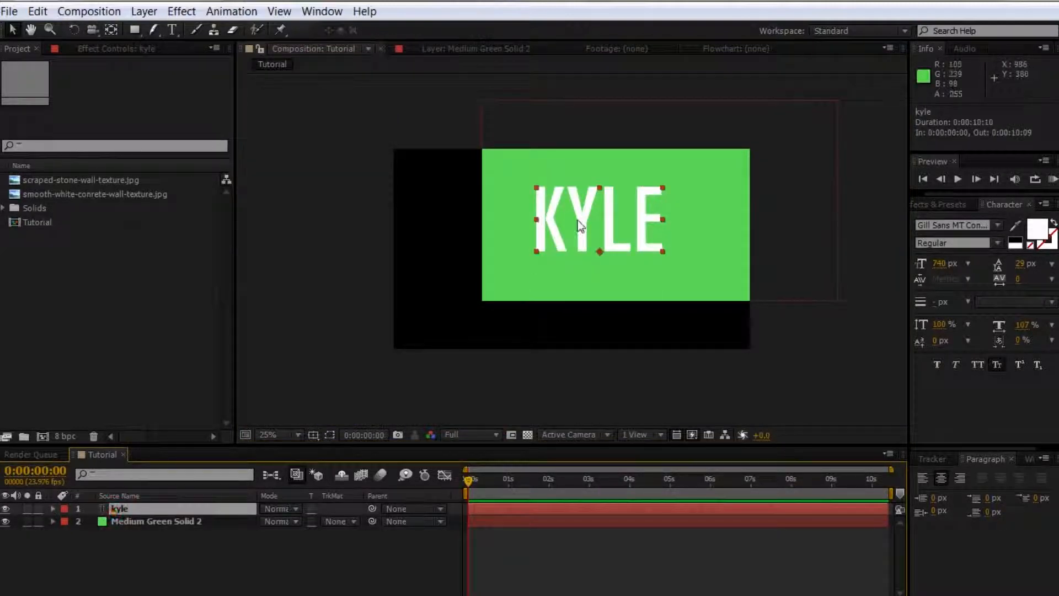
# Move the text layer toward the frame's lower-left area and the green solid to about 808, 588.
pyautogui.moveTo(534, 239); pyautogui.dragTo(460, 286)
pyautogui.moveTo(631, 249); pyautogui.dragTo(549, 279)
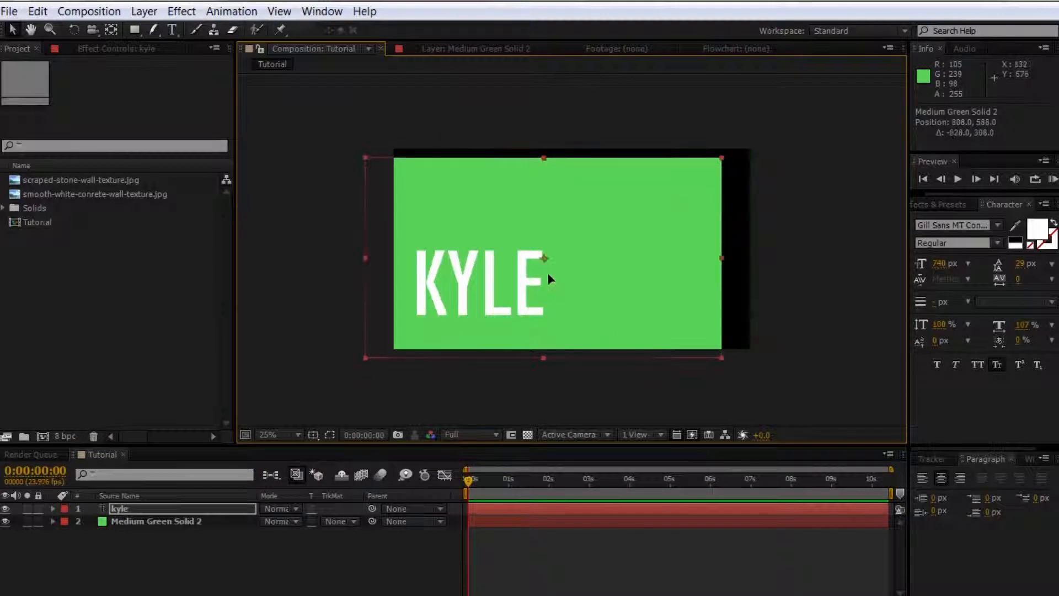
# Undo the recent layer moves back to the point where the green solid fills the whole composition frame.
pyautogui.hotkey('ctrl', 'z')
pyautogui.hotkey('ctrl', 'z')
pyautogui.hotkey('ctrl', 'z')
pyautogui.hotkey('ctrl', 'z')
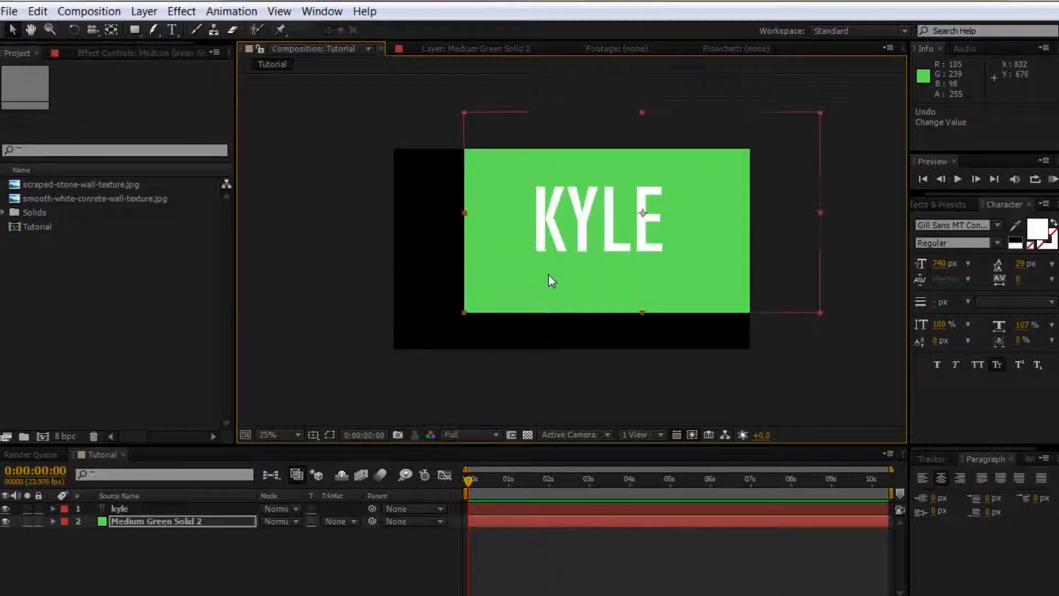
# Examine the layer types that can be created and review the green solid's settings, keeping them as they are.
pyautogui.click(143, 11)
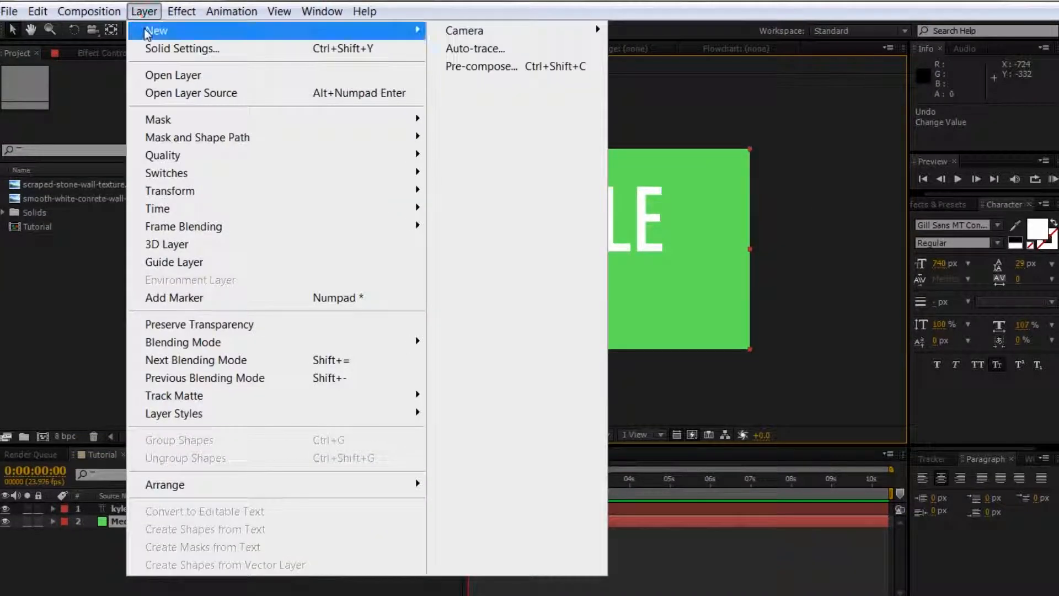
pyautogui.moveTo(148, 34)
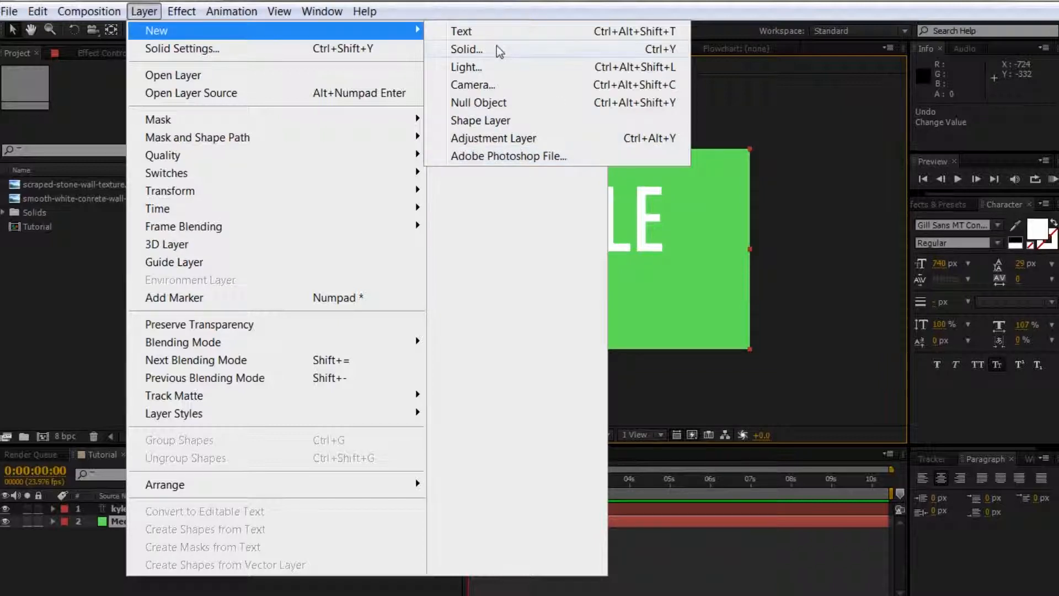
pyautogui.click(188, 48)
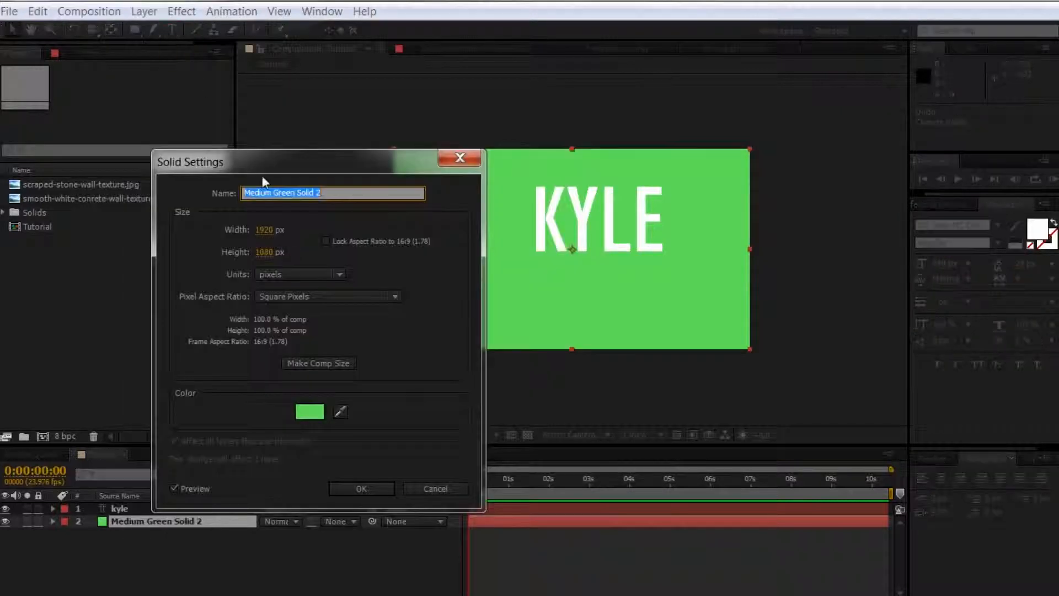
pyautogui.click(366, 492)
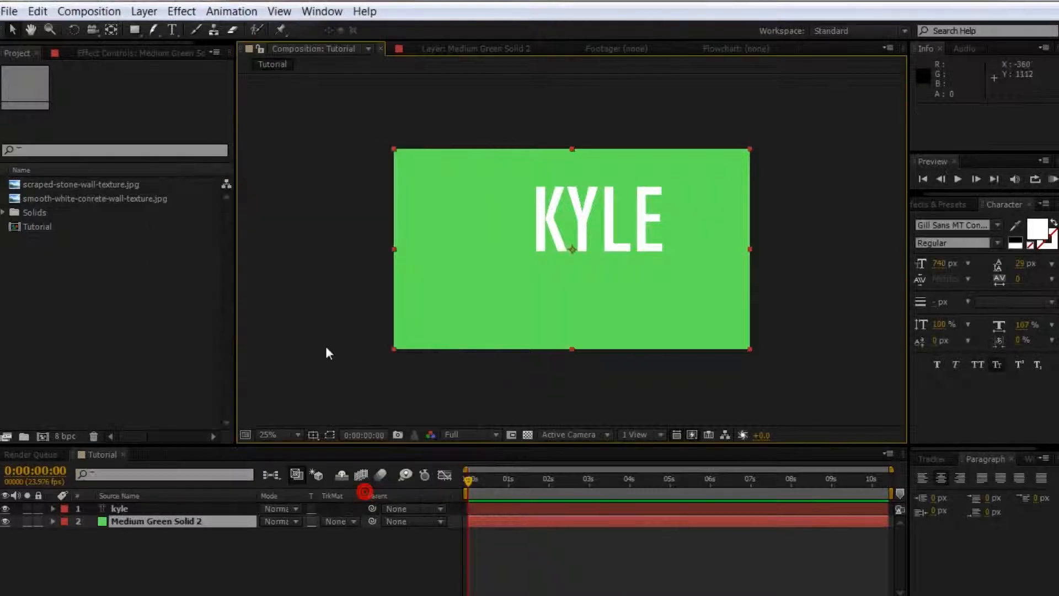
pyautogui.click(137, 12)
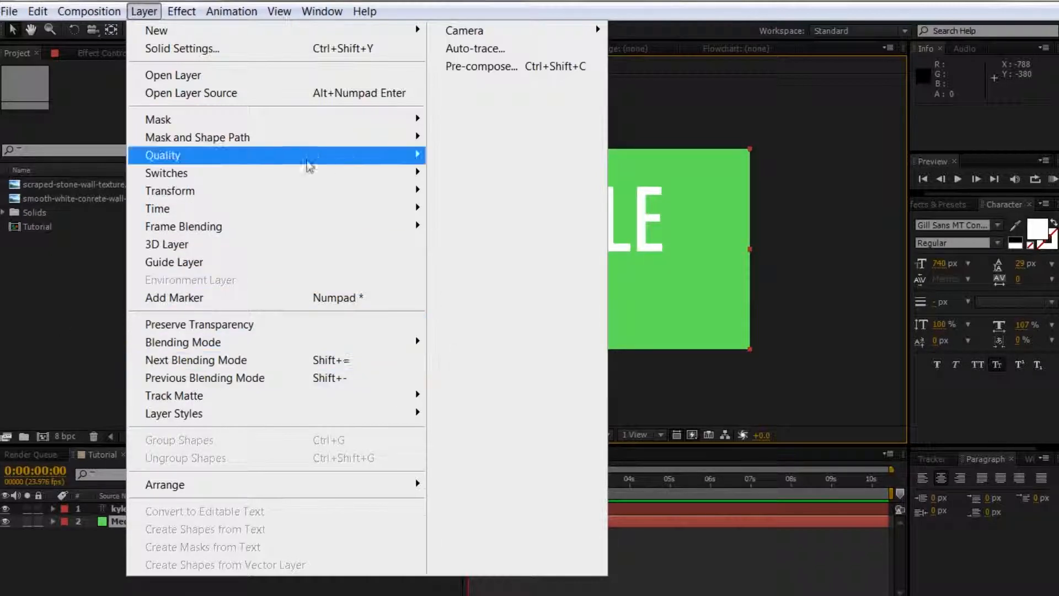
pyautogui.click(51, 297)
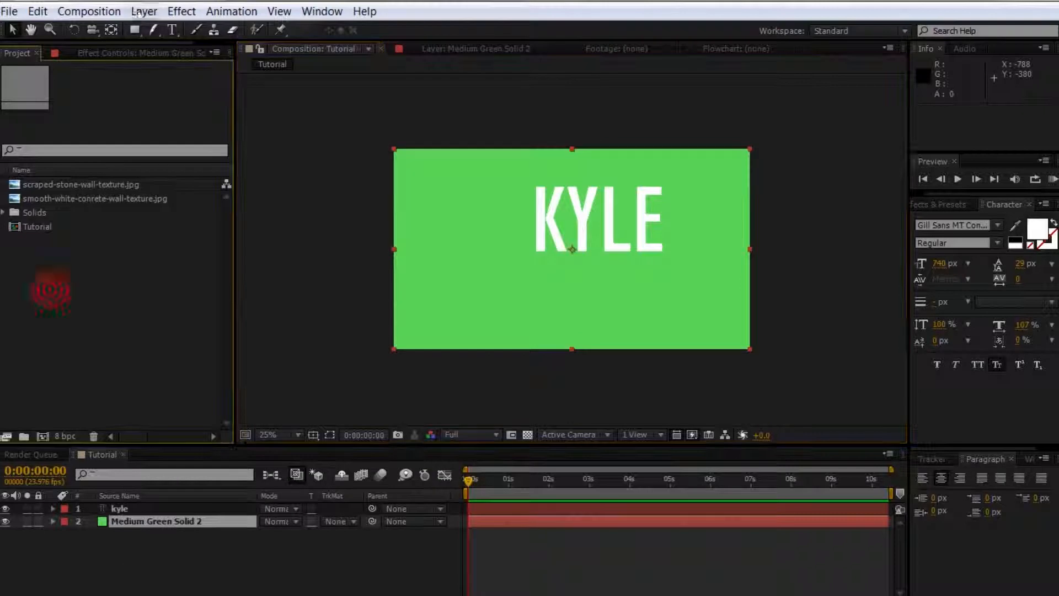
# Select the green solid and examine the available effect categories, including Stylize, Distort and Blur & Sharpen.
pyautogui.click(171, 11)
pyautogui.click(130, 518)
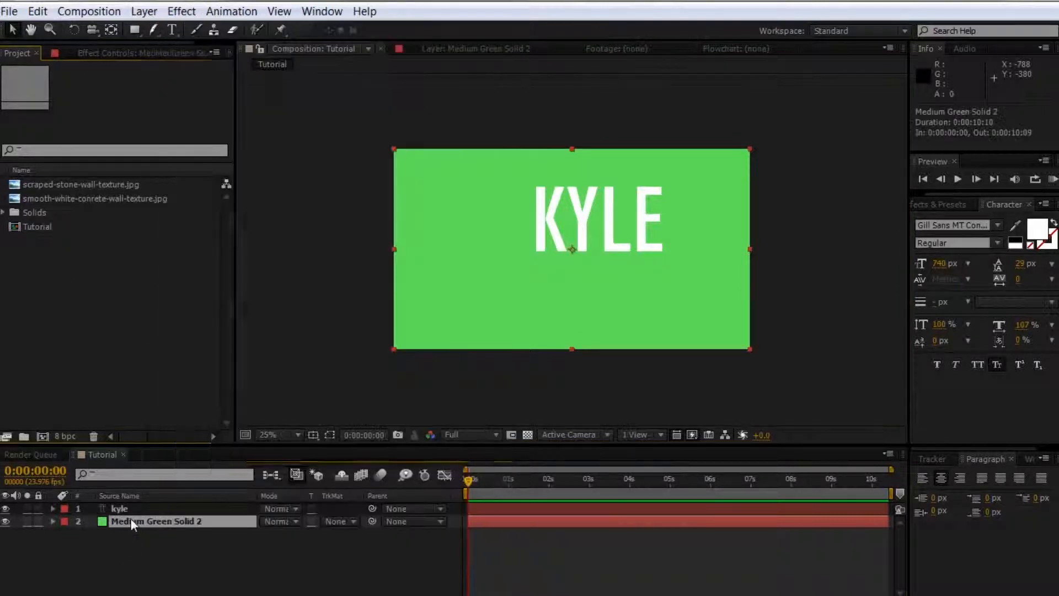
pyautogui.click(182, 11)
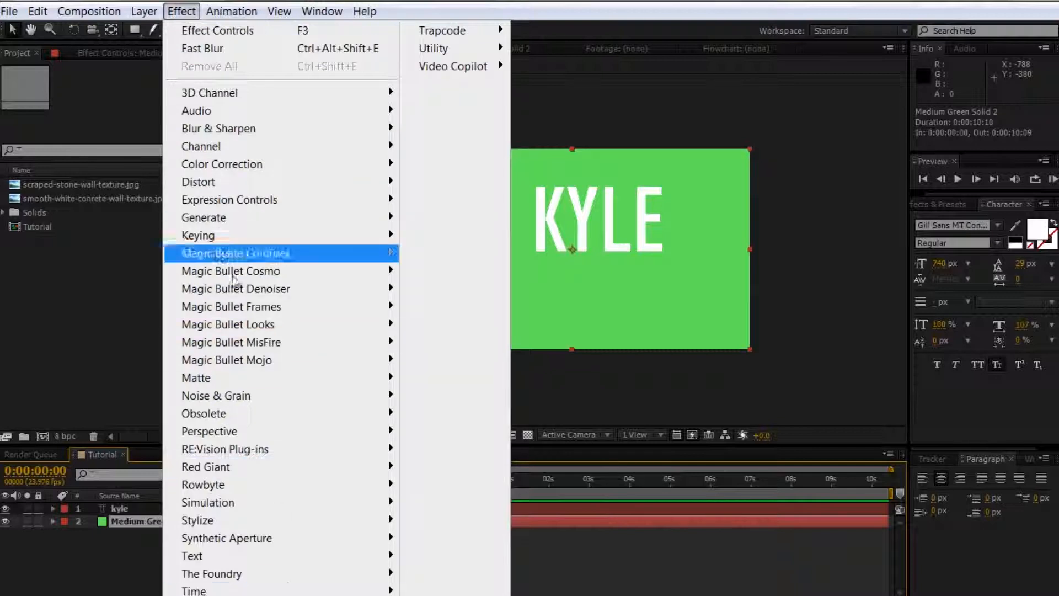
pyautogui.moveTo(257, 382)
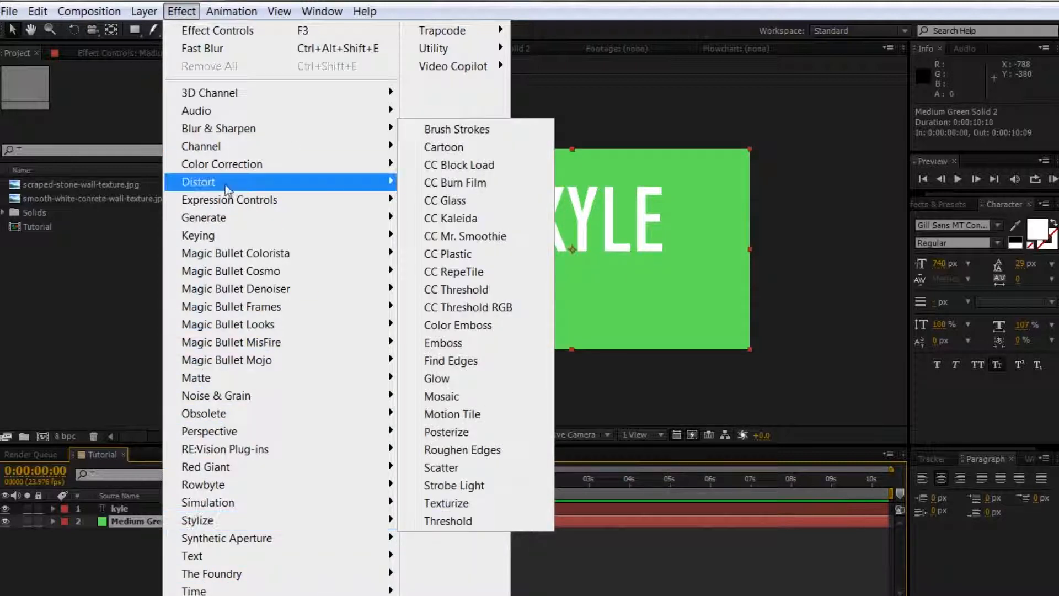
pyautogui.moveTo(229, 190)
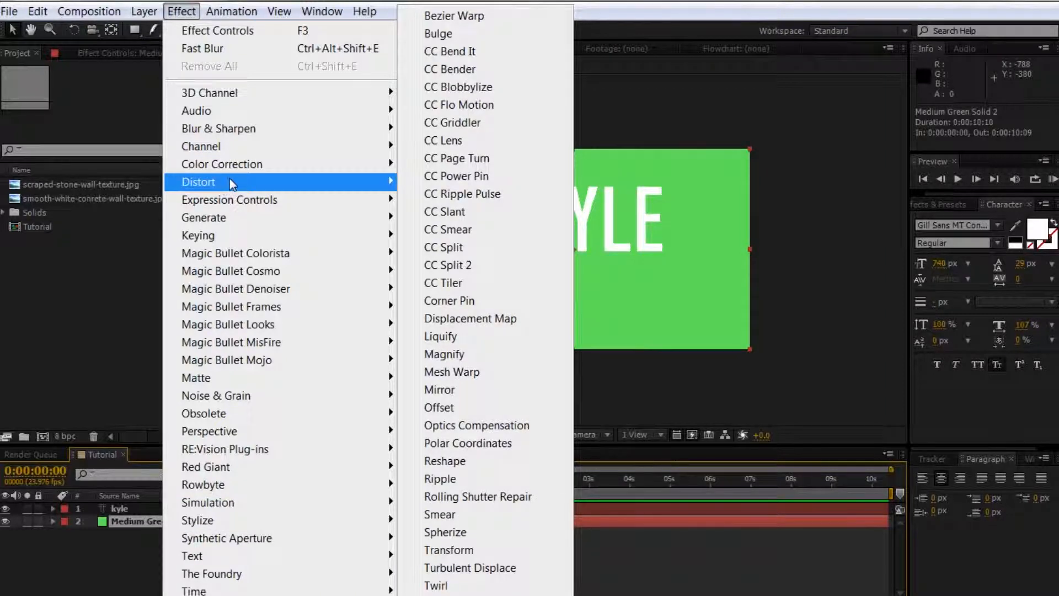
pyautogui.moveTo(247, 171)
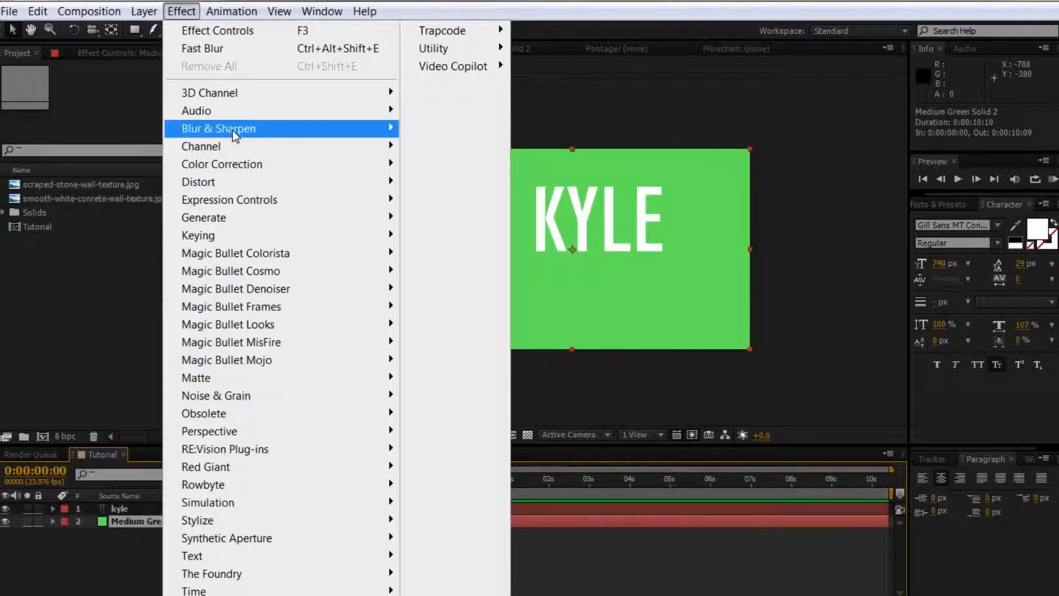
pyautogui.click(140, 306)
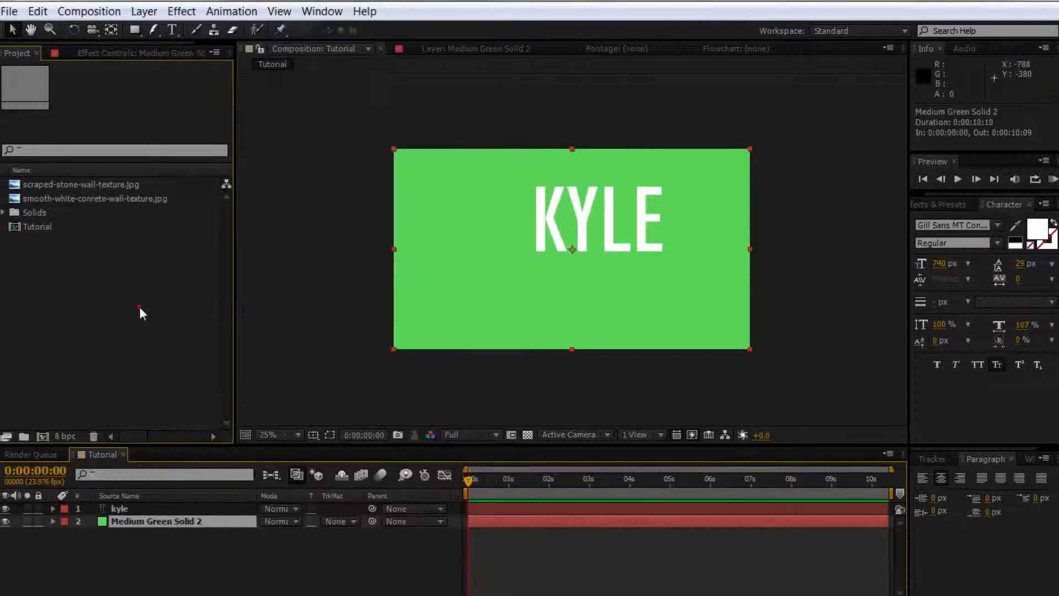
pyautogui.click(181, 11)
pyautogui.click(35, 567)
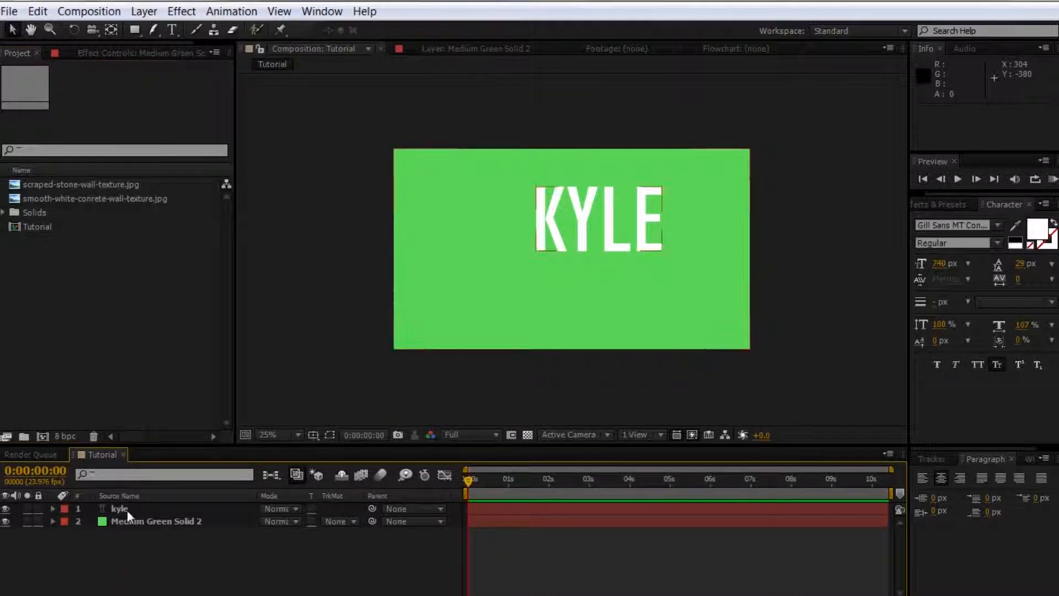
# Browse the animation presets and apply the Fade In+Out - frames behavior to the text layer.
pyautogui.click(126, 510)
pyautogui.click(945, 204)
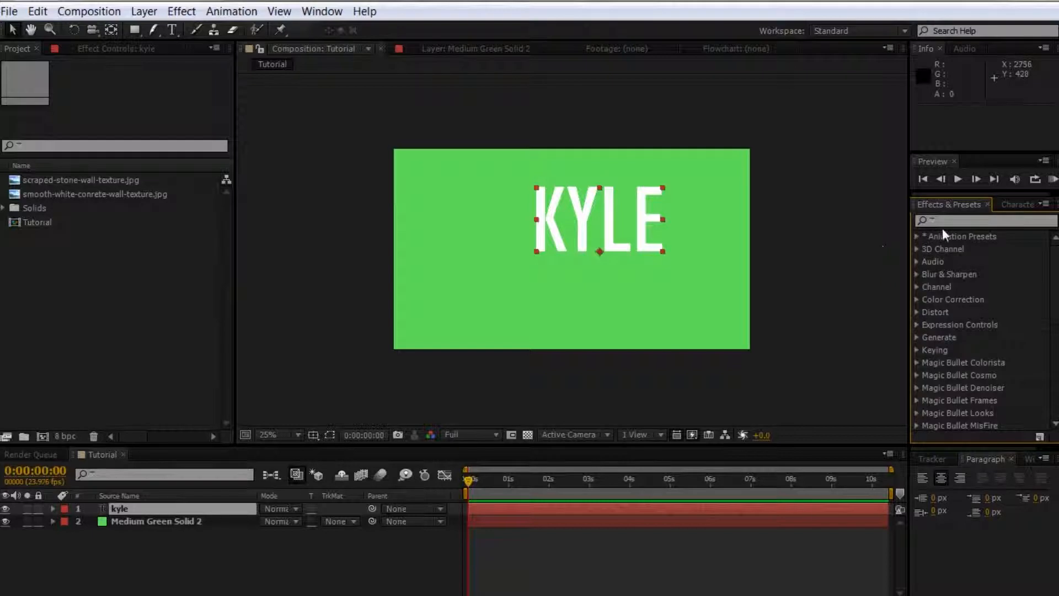
pyautogui.click(917, 236)
pyautogui.scroll(-2, 954, 284)
pyautogui.scroll(-2, 945, 293)
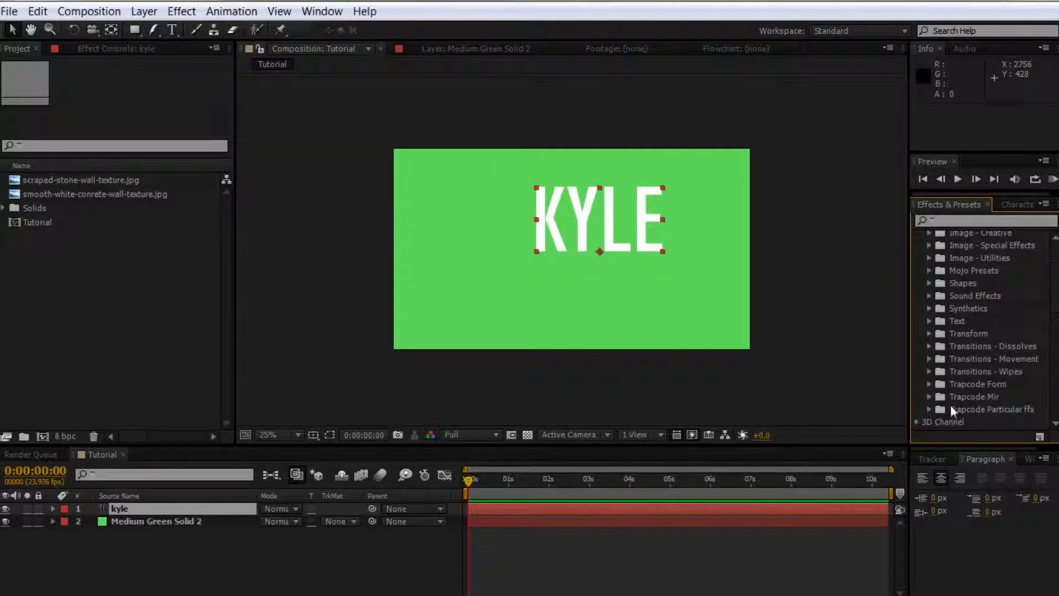
pyautogui.scroll(4, 963, 347)
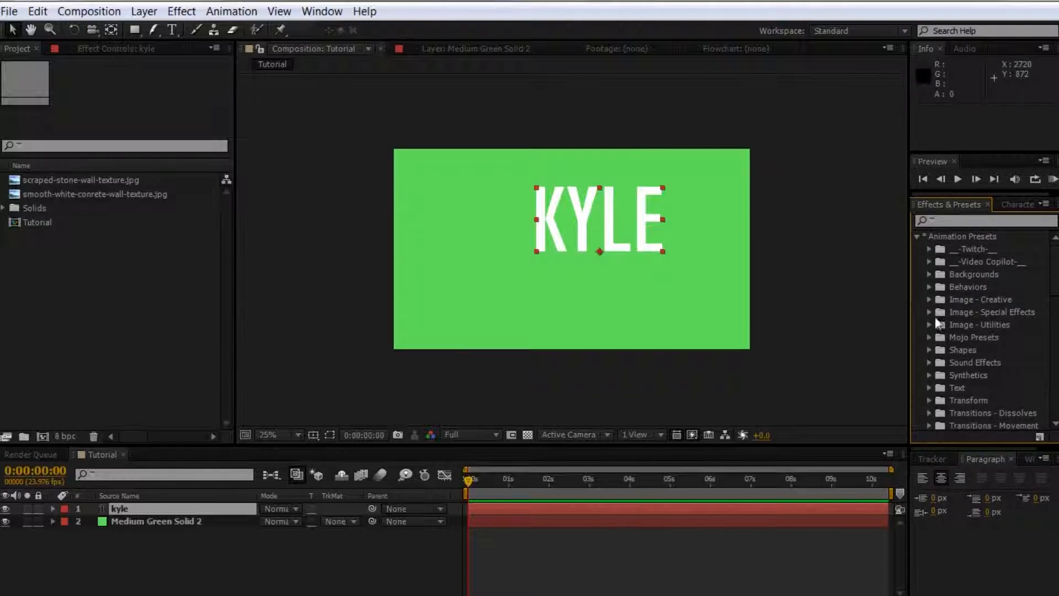
pyautogui.click(929, 287)
pyautogui.moveTo(975, 298); pyautogui.dragTo(574, 230)
pyautogui.moveTo(466, 477)
pyautogui.mouseDown()
pyautogui.moveTo(571, 483)
pyautogui.moveTo(467, 484)
pyautogui.mouseUp()
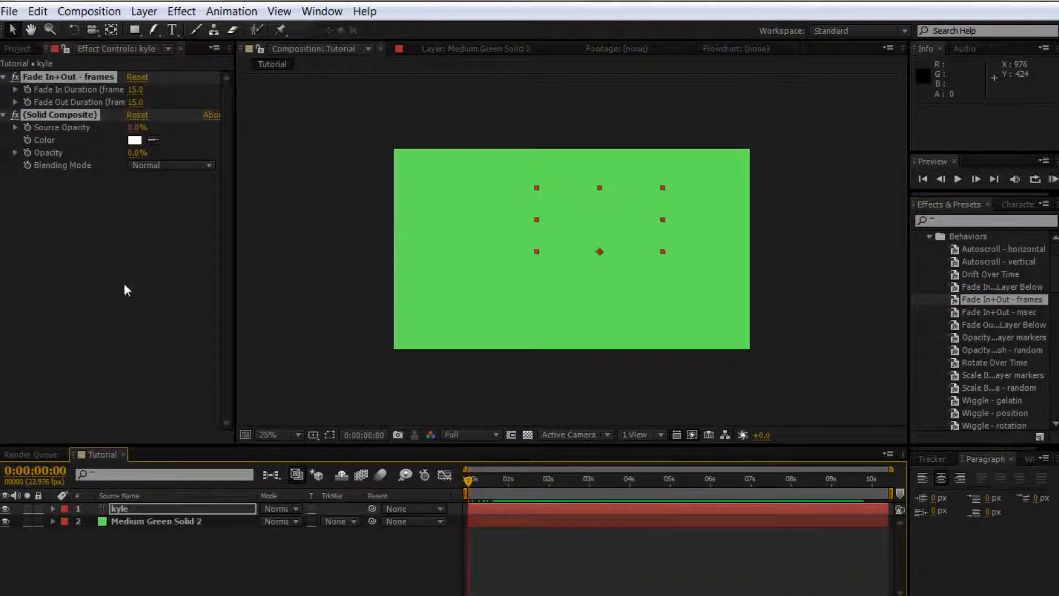
# Move the current time to 0:00:01:03 and delete the text layer from the Tutorial composition.
pyautogui.click(119, 510)
pyautogui.press('e')
pyautogui.press('e')
pyautogui.moveTo(482, 494); pyautogui.dragTo(514, 483)
pyautogui.press('Delete')
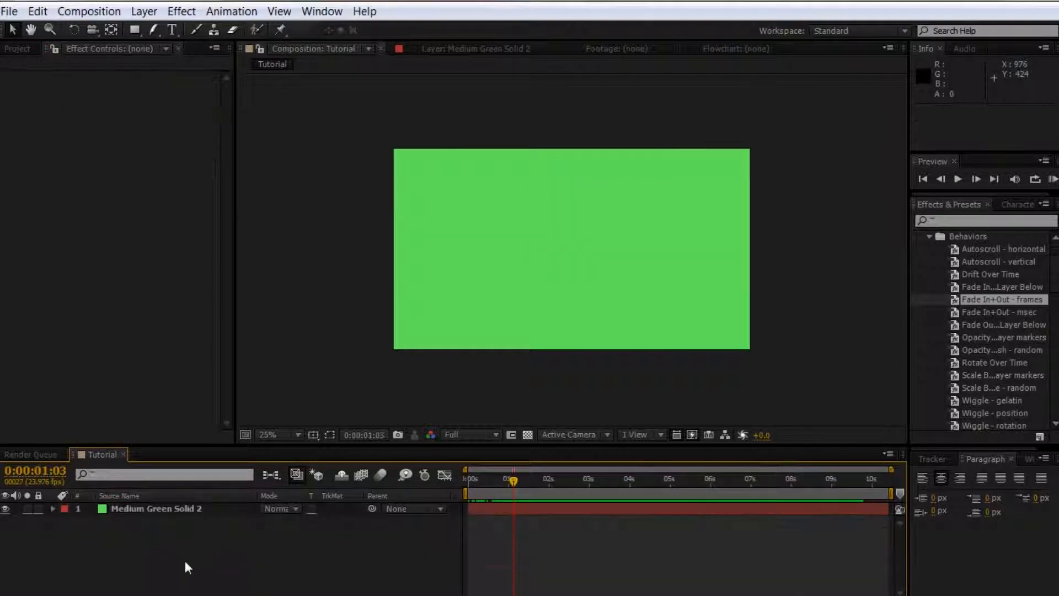
# With the green solid selected, examine the effects such as Color Correction, plus the animation, view and workspace commands.
pyautogui.click(170, 12)
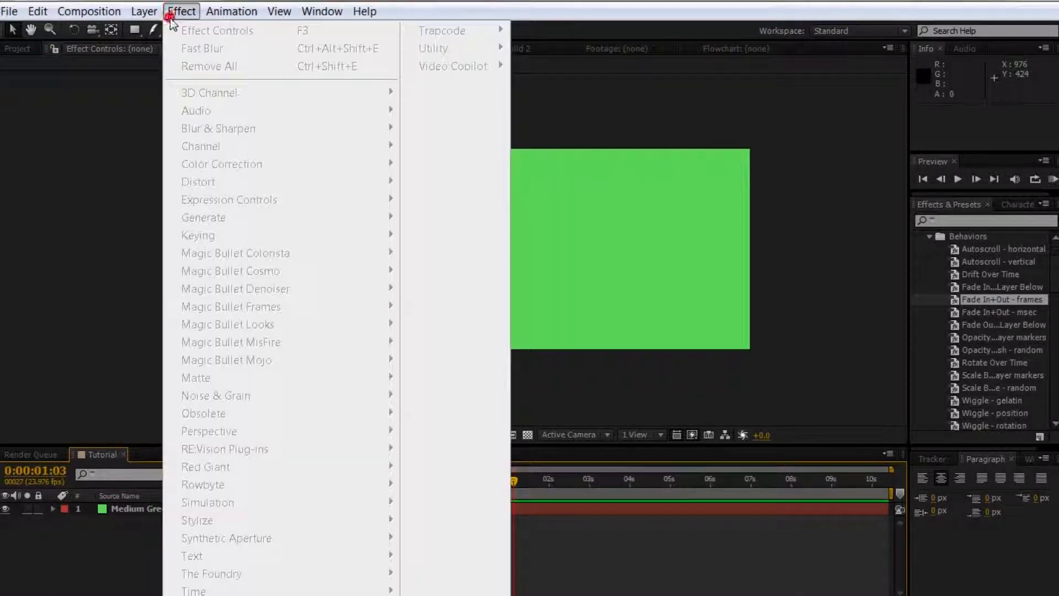
pyautogui.click(123, 508)
pyautogui.click(181, 11)
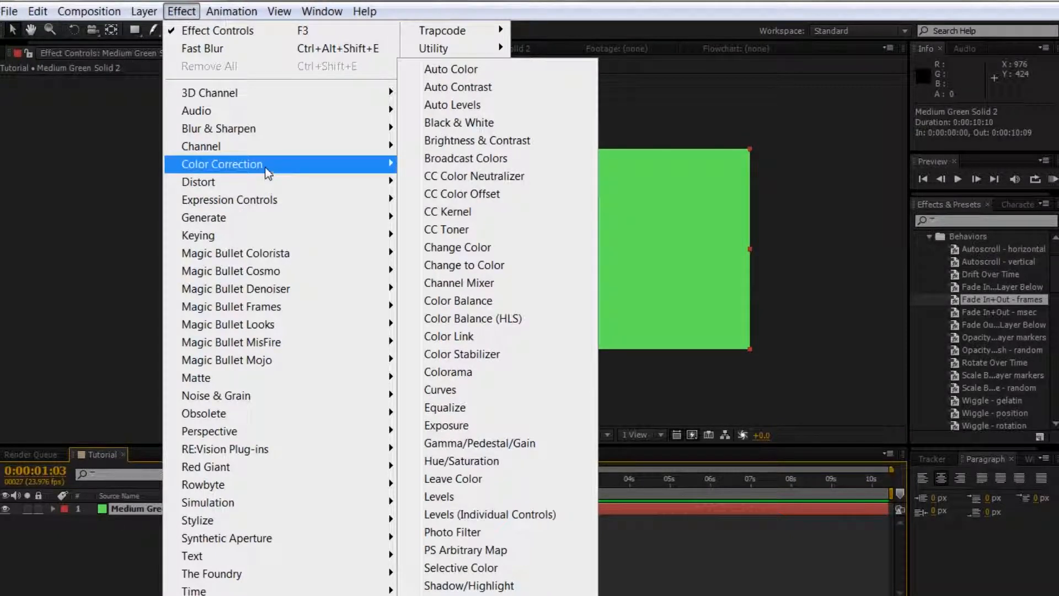
pyautogui.moveTo(283, 137)
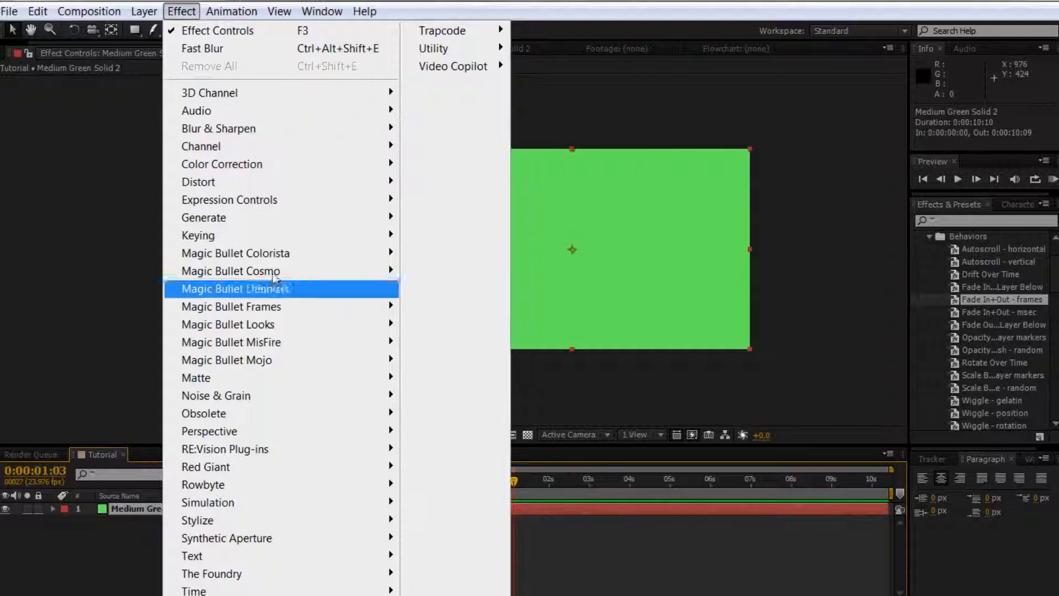
pyautogui.moveTo(455, 52)
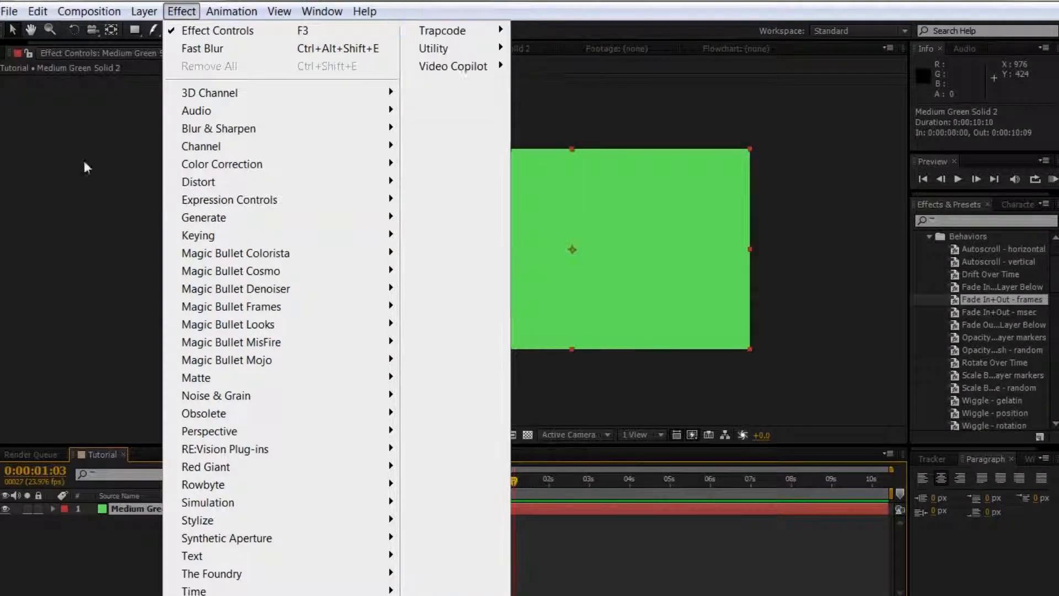
pyautogui.moveTo(218, 10)
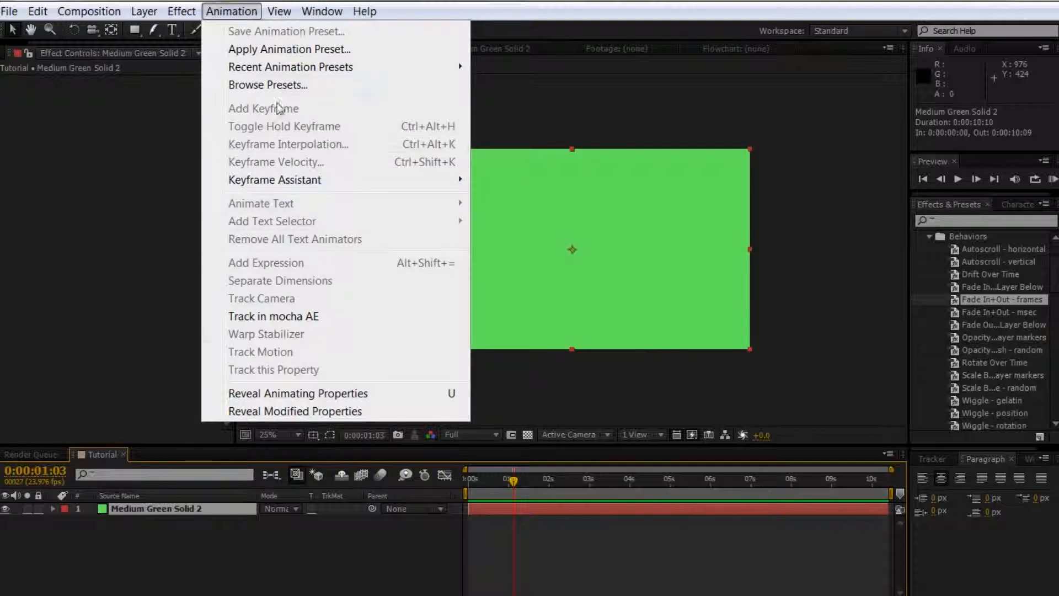
pyautogui.moveTo(288, 4)
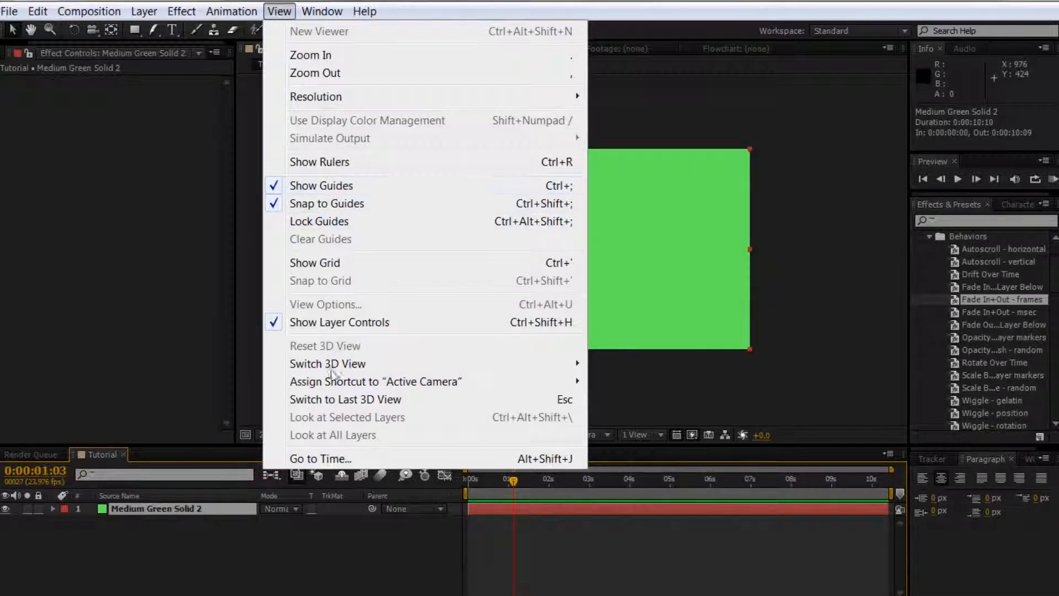
pyautogui.moveTo(327, 14)
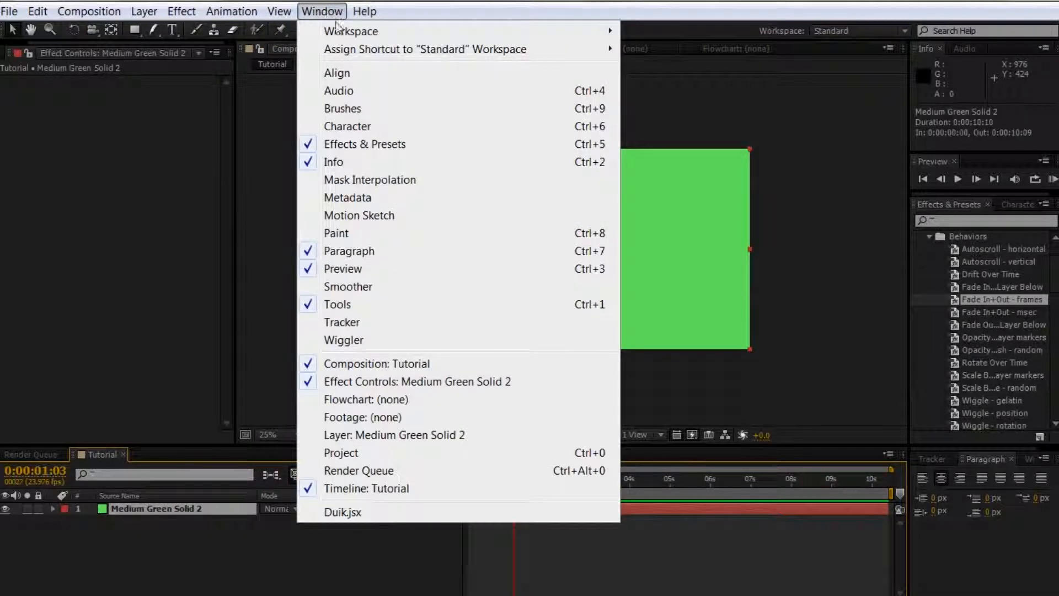
pyautogui.click(939, 423)
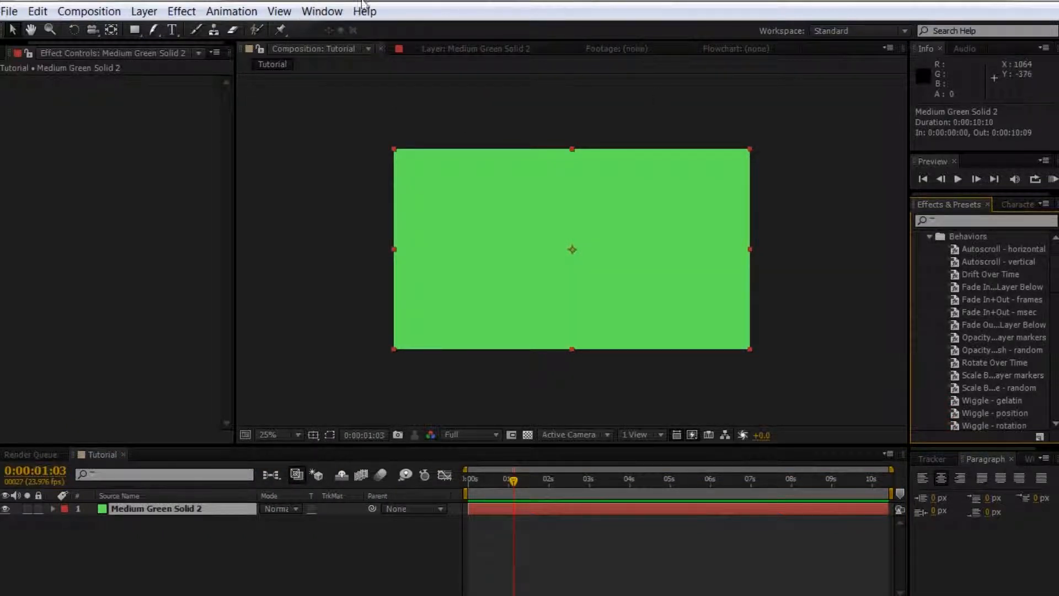
# Show the Paint panel and close it again.
pyautogui.click(322, 11)
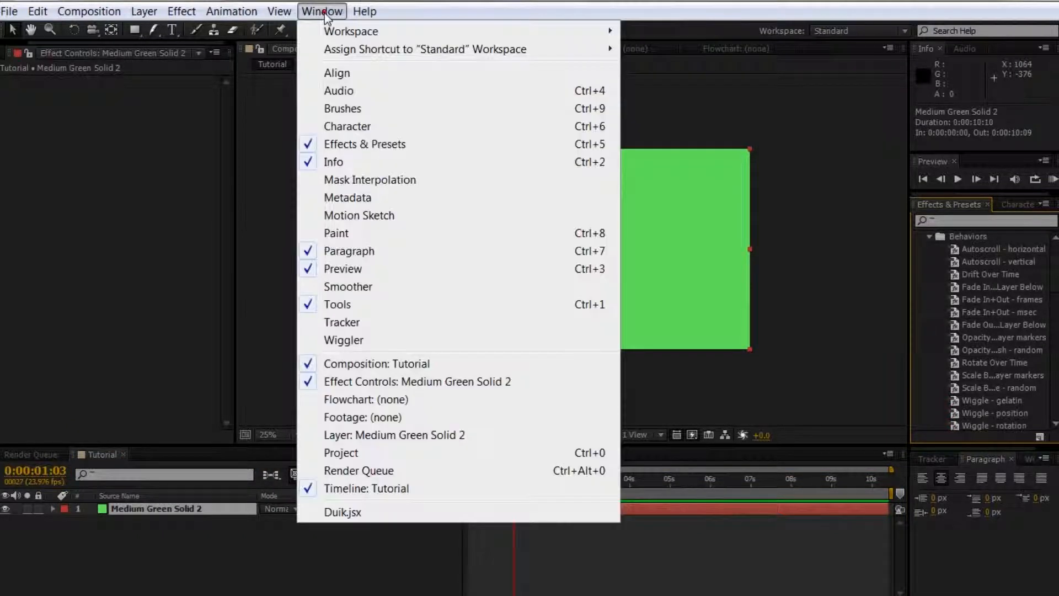
pyautogui.click(363, 237)
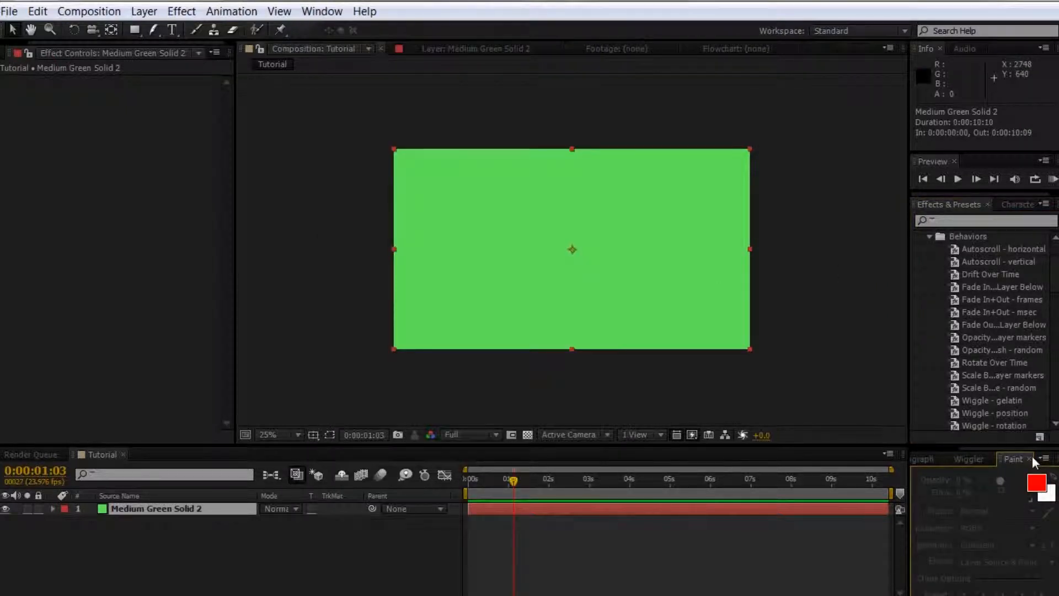
pyautogui.click(1031, 459)
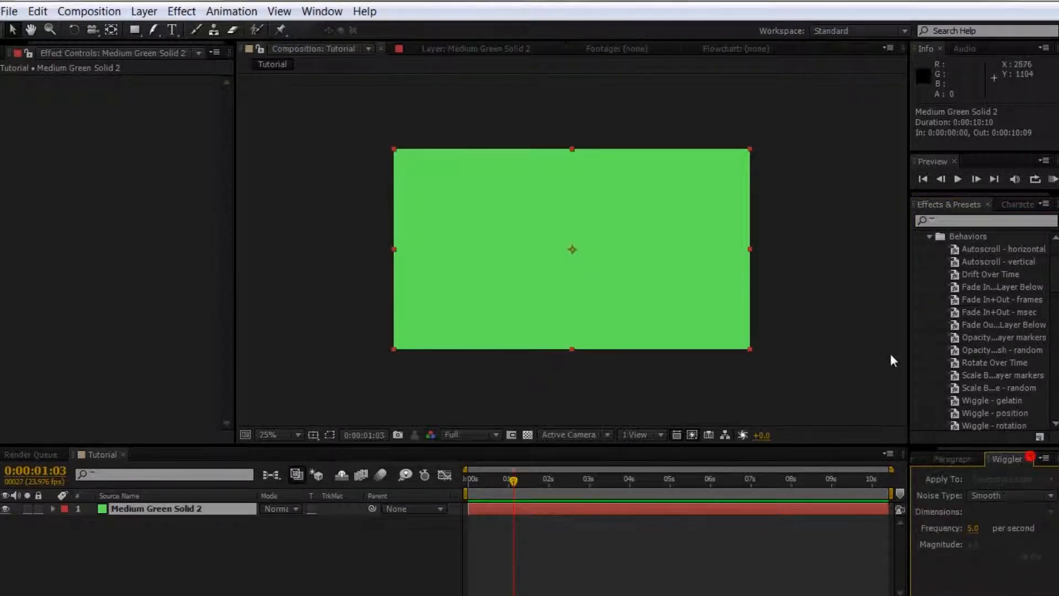
# Examine the help, reference and support resources offered by the program.
pyautogui.click(369, 12)
pyautogui.click(288, 159)
pyautogui.click(365, 11)
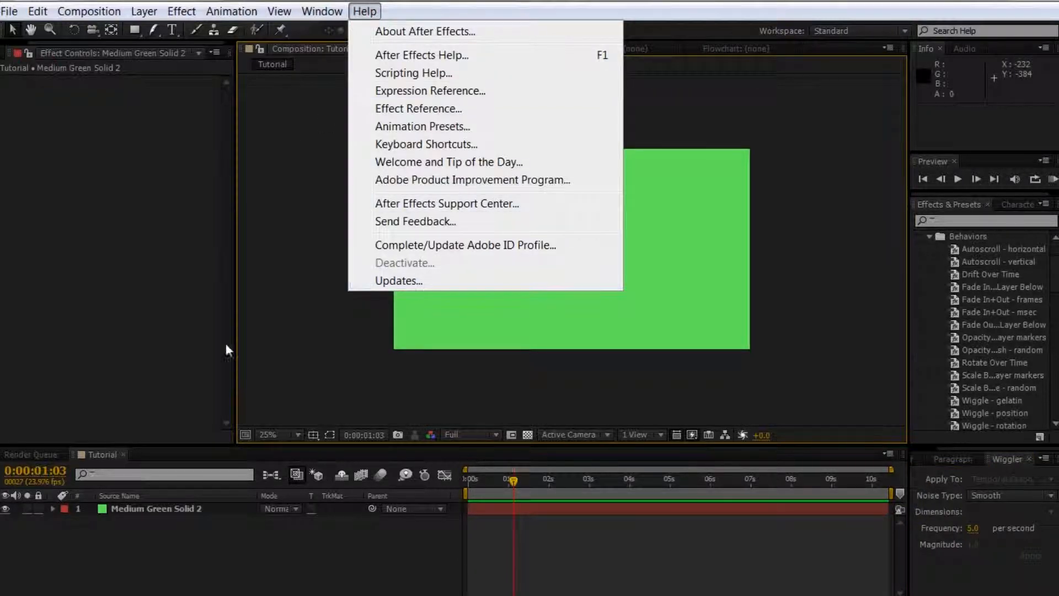
pyautogui.click(359, 13)
pyautogui.click(363, 12)
pyautogui.click(363, 12)
pyautogui.click(363, 12)
pyautogui.click(363, 13)
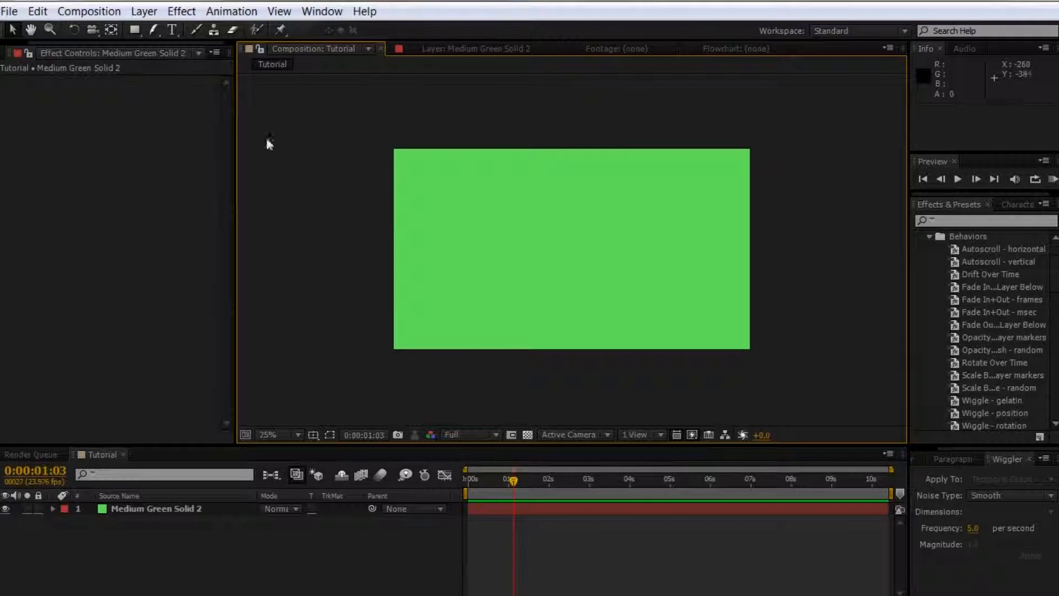
# Move the green solid to about 700, 536 and undo the move.
pyautogui.moveTo(589, 254); pyautogui.dragTo(541, 252)
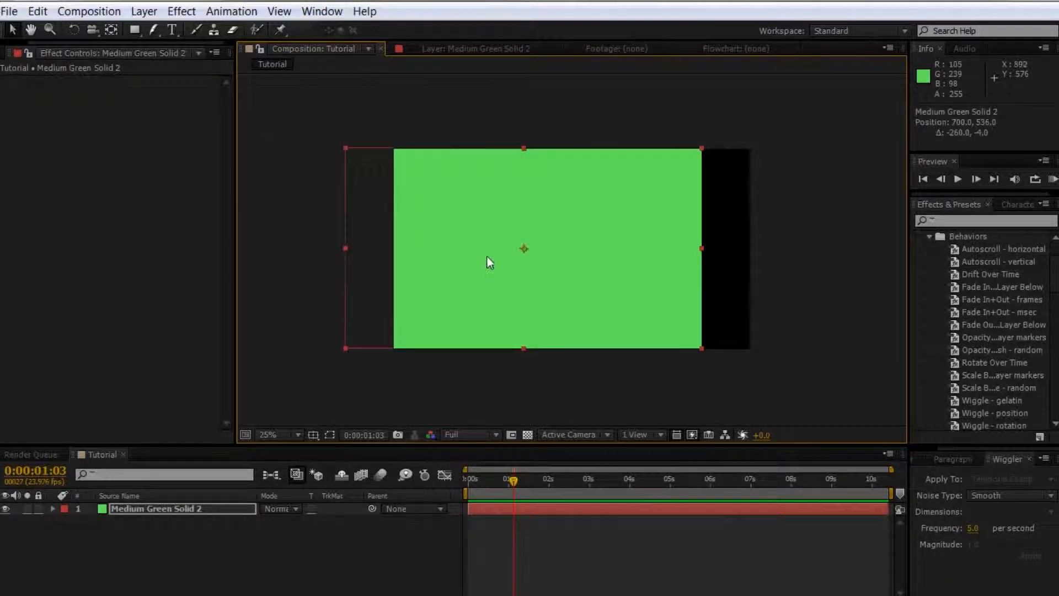
pyautogui.hotkey('ctrl', 'z')
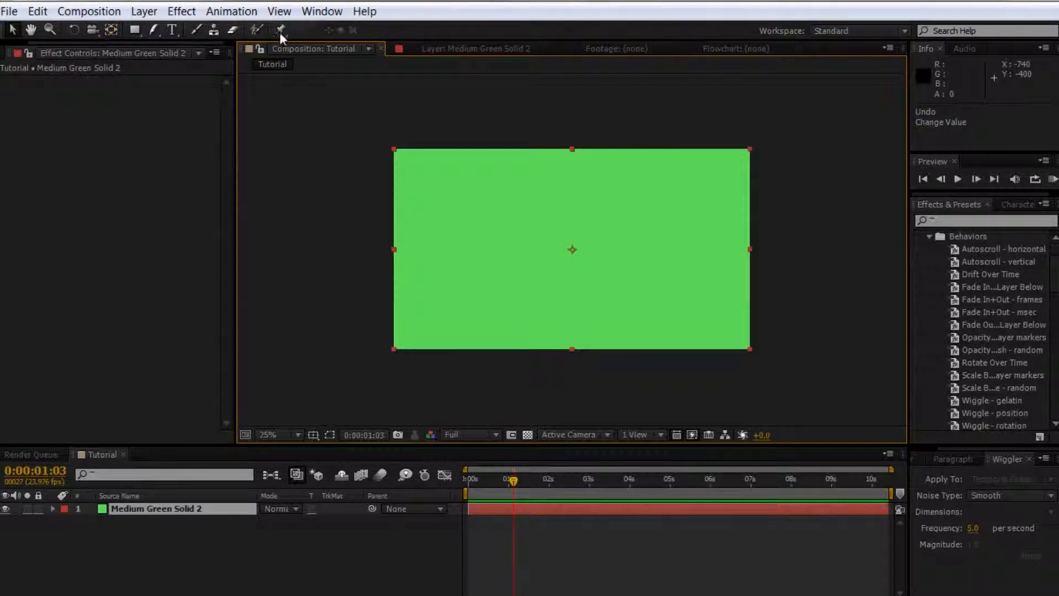
# Move the green solid within the composition to about 1008, 616 with the Selection tool.
pyautogui.click(12, 32)
pyautogui.click(441, 224)
pyautogui.moveTo(506, 239)
pyautogui.mouseDown()
pyautogui.moveTo(478, 236)
pyautogui.moveTo(492, 246)
pyautogui.moveTo(514, 229)
pyautogui.mouseUp()
pyautogui.moveTo(654, 292); pyautogui.dragTo(600, 256)
pyautogui.moveTo(588, 263); pyautogui.dragTo(510, 298)
pyautogui.moveTo(468, 256); pyautogui.dragTo(564, 297)
pyautogui.moveTo(494, 273); pyautogui.dragTo(552, 243)
pyautogui.moveTo(585, 282); pyautogui.dragTo(506, 298)
pyautogui.moveTo(521, 267); pyautogui.dragTo(610, 308)
# Examine different areas of the green solid in the composition view with the Hand tool at several magnifications.
pyautogui.click(31, 29)
pyautogui.moveTo(550, 245); pyautogui.dragTo(405, 176)
pyautogui.press('.')
pyautogui.press('.')
pyautogui.moveTo(620, 271); pyautogui.dragTo(589, 189)
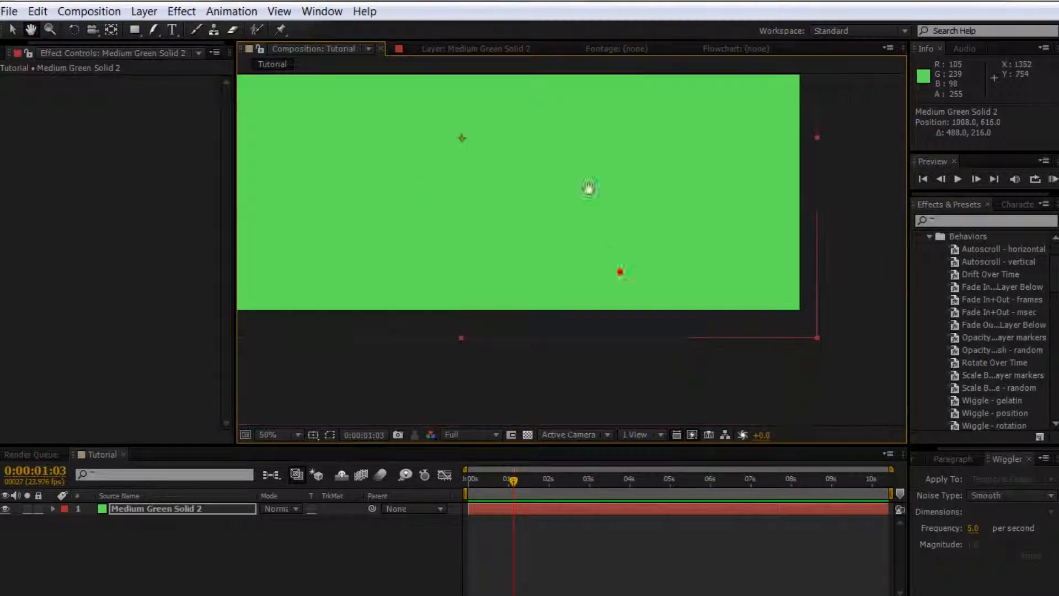
pyautogui.moveTo(427, 192); pyautogui.dragTo(464, 304)
pyautogui.moveTo(402, 229); pyautogui.dragTo(506, 248)
pyautogui.press('space')
pyautogui.moveTo(684, 277); pyautogui.dragTo(633, 317)
pyautogui.moveTo(642, 263); pyautogui.dragTo(655, 241)
pyautogui.press(',')
pyautogui.press(',')
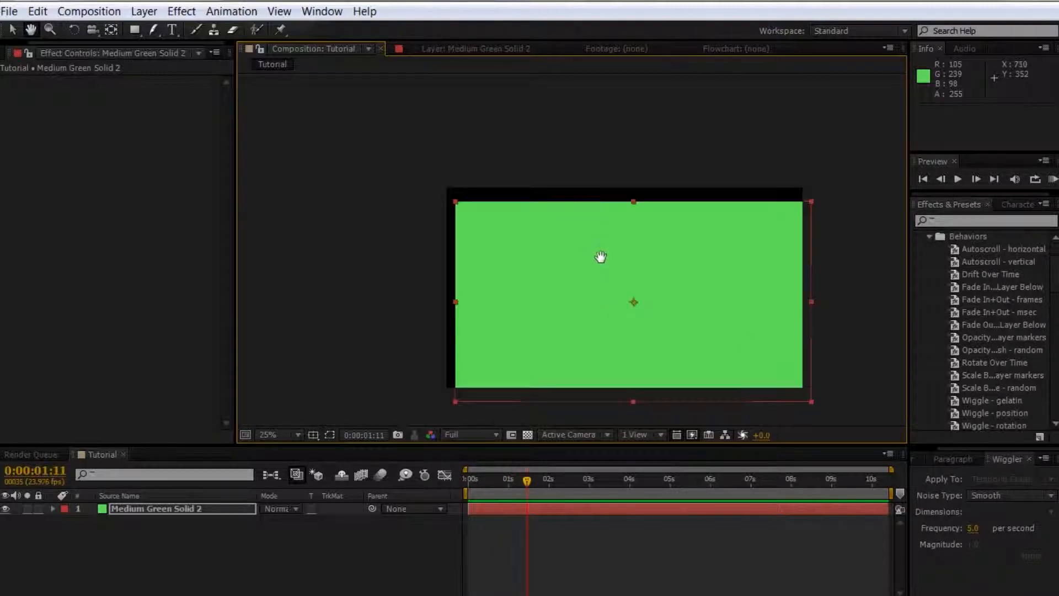
# Add a text layer reading "test" over the green solid.
pyautogui.press('/')
pyautogui.hotkey('ctrl', 't')
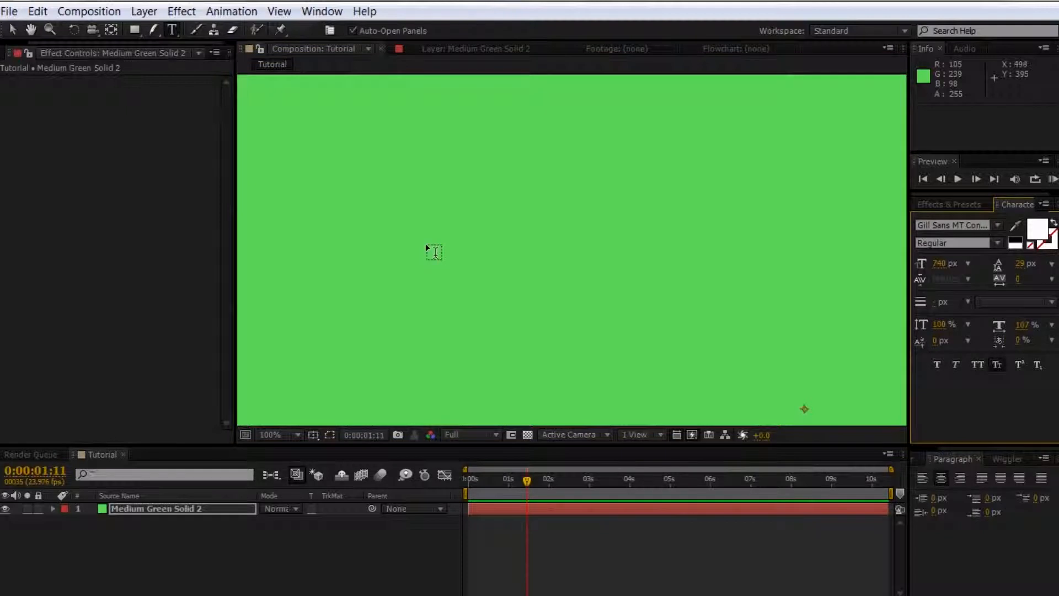
pyautogui.click(425, 244)
pyautogui.write('TEst')
# Scale the test text layer to 53%.
pyautogui.click(154, 511)
pyautogui.press('s')
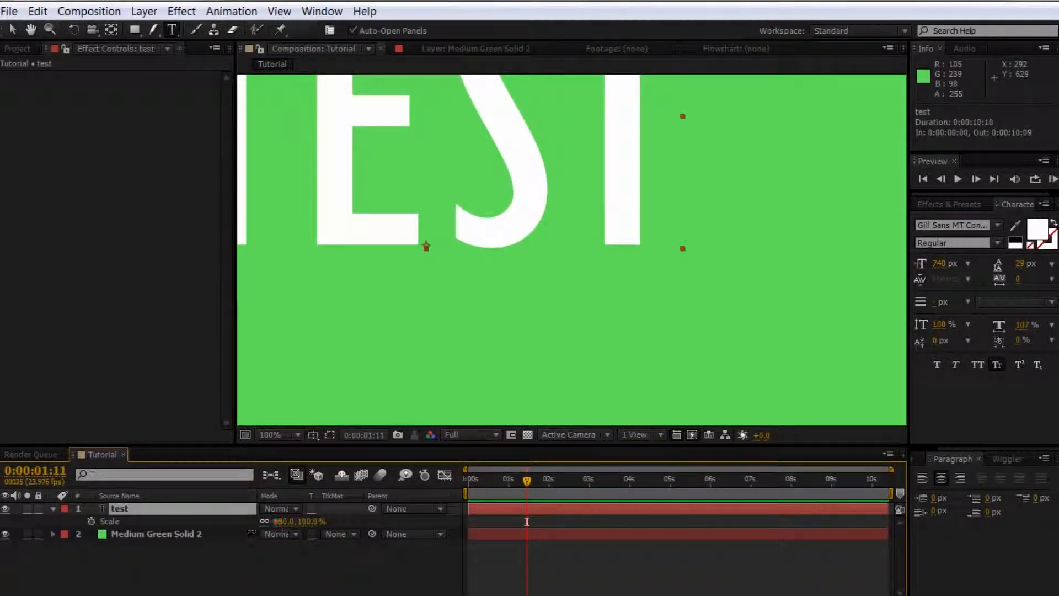
pyautogui.moveTo(527, 521); pyautogui.dragTo(236, 561)
pyautogui.click(207, 584)
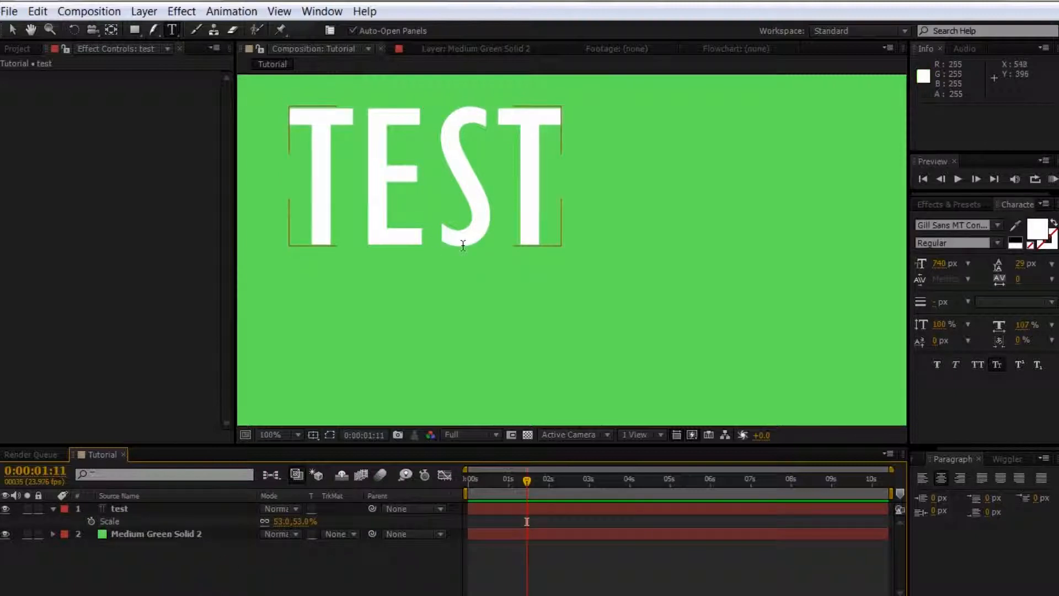
# Move the test text to about 684, 459 with the Selection tool.
pyautogui.press('v')
pyautogui.moveTo(459, 188); pyautogui.dragTo(599, 242)
pyautogui.scroll(-2, 617, 259)
pyautogui.press('space')
pyautogui.moveTo(664, 293); pyautogui.dragTo(615, 233)
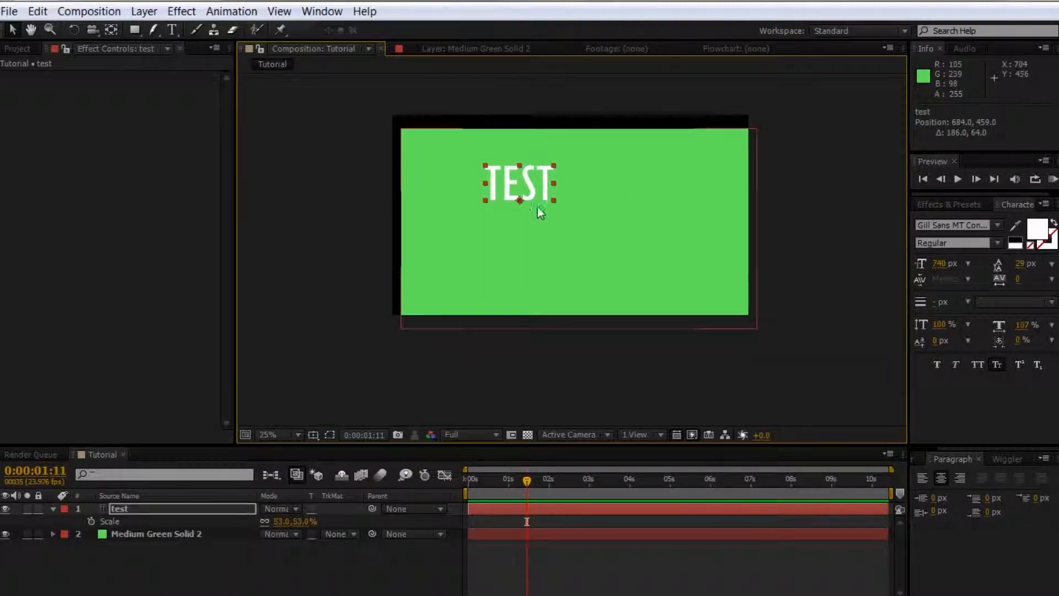
# Move the test text toward the middle of the green solid, to about 940, 735.
pyautogui.scroll(1, 524, 203)
pyautogui.scroll(-1, 527, 202)
pyautogui.scroll(2, 612, 229)
pyautogui.press('space')
pyautogui.moveTo(548, 207); pyautogui.dragTo(577, 244)
pyautogui.moveTo(511, 193); pyautogui.dragTo(594, 303)
pyautogui.moveTo(533, 225); pyautogui.dragTo(569, 288)
pyautogui.press('space')
pyautogui.scroll(-2, 618, 254)
pyautogui.moveTo(723, 326); pyautogui.dragTo(587, 223)
pyautogui.press('space')
pyautogui.moveTo(523, 168); pyautogui.dragTo(559, 207)
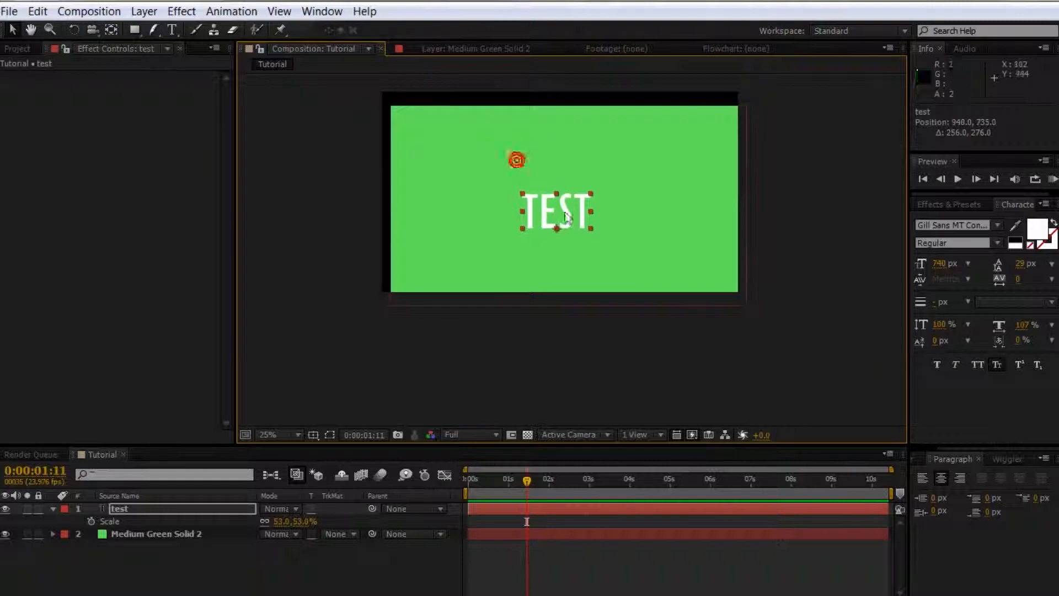
# Examine the test text up close with the Hand tool, at up to 200% magnification.
pyautogui.scroll(3, 565, 224)
pyautogui.moveTo(540, 243); pyautogui.dragTo(583, 334)
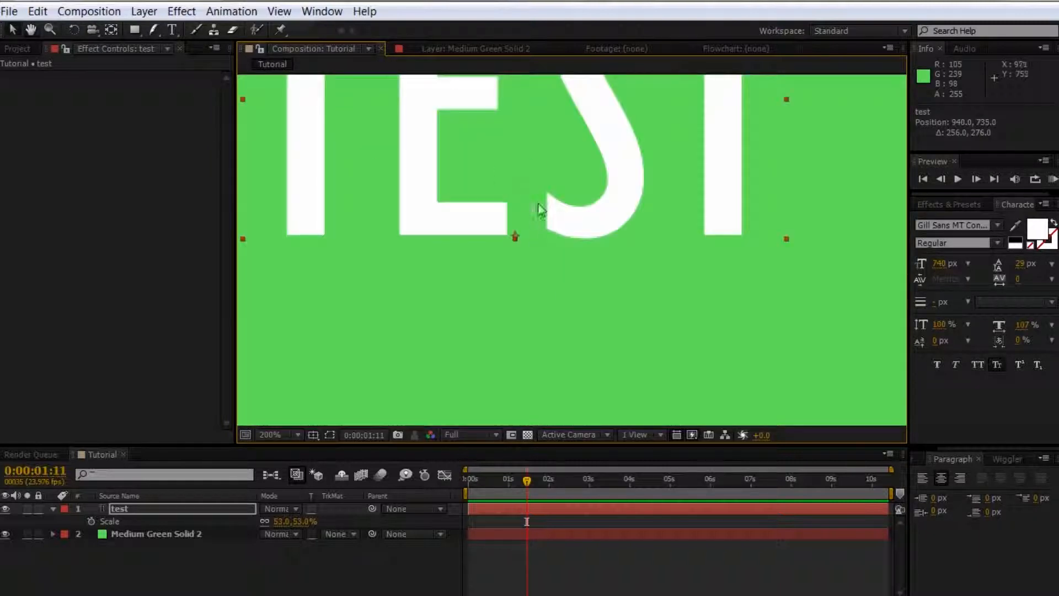
pyautogui.click(32, 32)
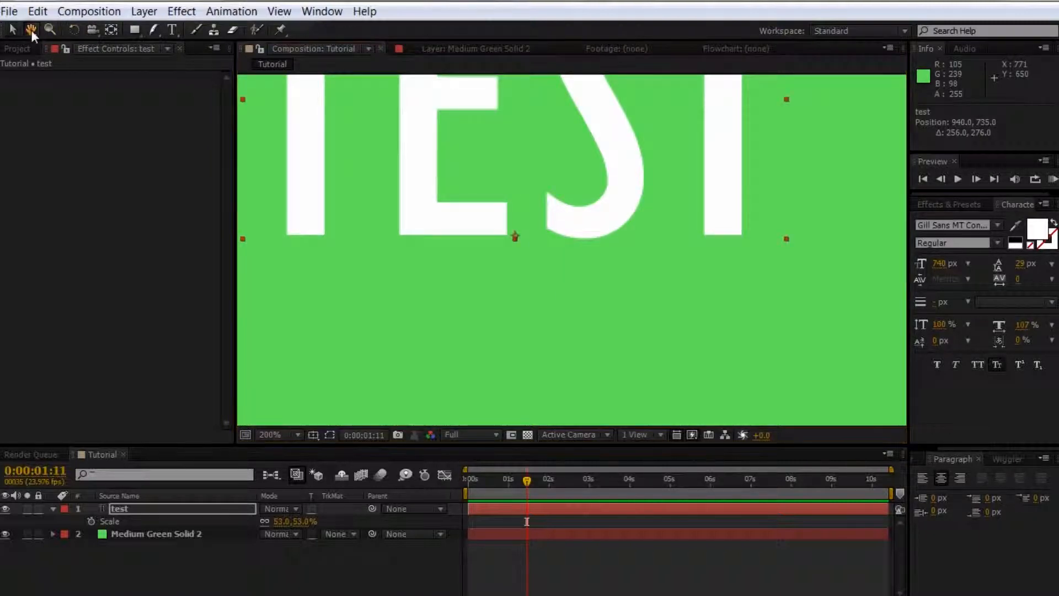
pyautogui.scroll(-3, 537, 234)
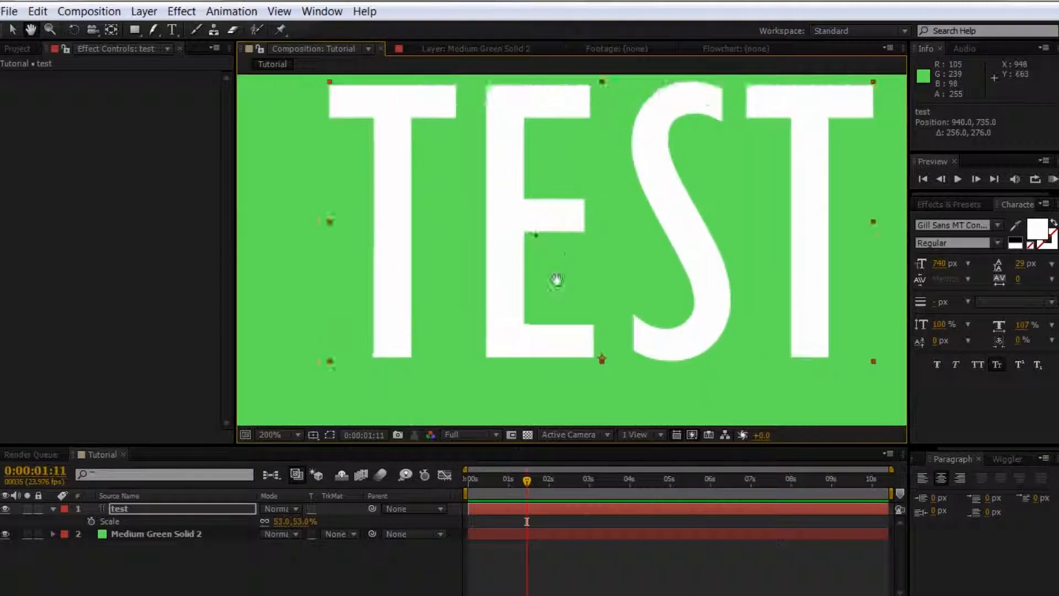
pyautogui.moveTo(597, 260); pyautogui.dragTo(554, 260)
pyautogui.scroll(1, 536, 260)
pyautogui.scroll(-3, 537, 260)
pyautogui.scroll(2, 530, 230)
pyautogui.moveTo(472, 242); pyautogui.dragTo(520, 240)
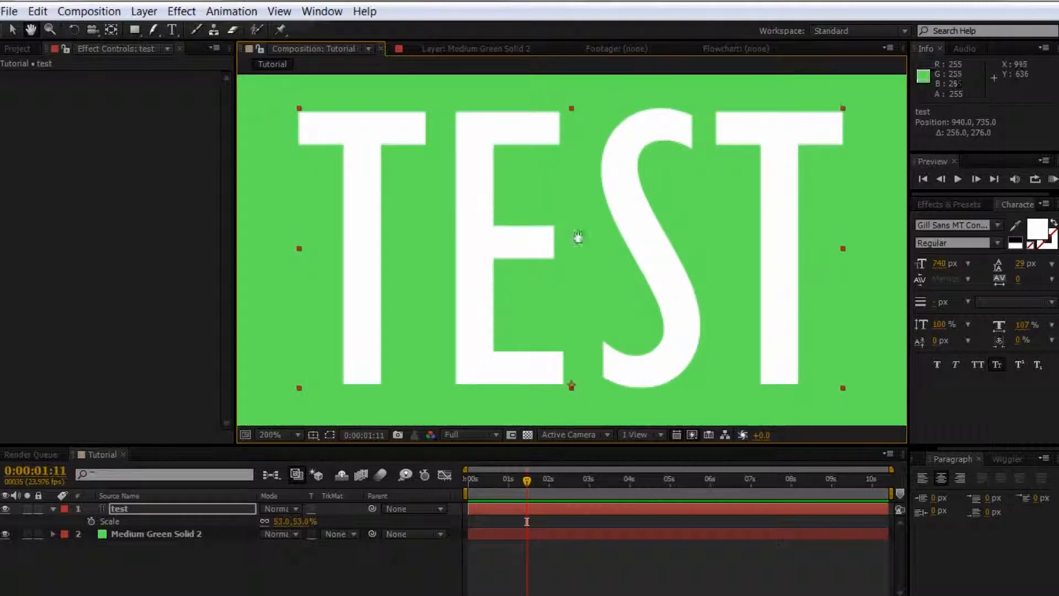
pyautogui.moveTo(521, 251); pyautogui.dragTo(576, 237)
# Reposition the test text on the green solid to about 874.5, 607.
pyautogui.moveTo(523, 241); pyautogui.dragTo(568, 282)
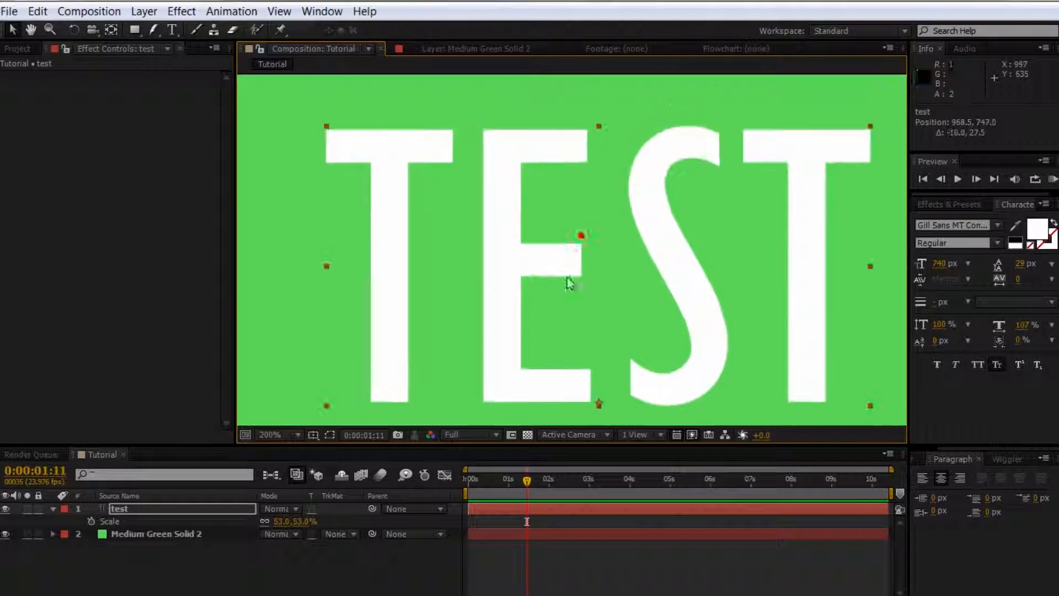
pyautogui.scroll(-1, 602, 245)
pyautogui.scroll(-4, 636, 260)
pyautogui.moveTo(543, 230); pyautogui.dragTo(619, 222)
pyautogui.press('h')
pyautogui.moveTo(646, 217); pyautogui.dragTo(568, 211)
pyautogui.moveTo(572, 208); pyautogui.dragTo(540, 247)
# Rotate the test text to about 61.7° and the green solid to about 8.3° with the Rotation tool.
pyautogui.click(75, 29)
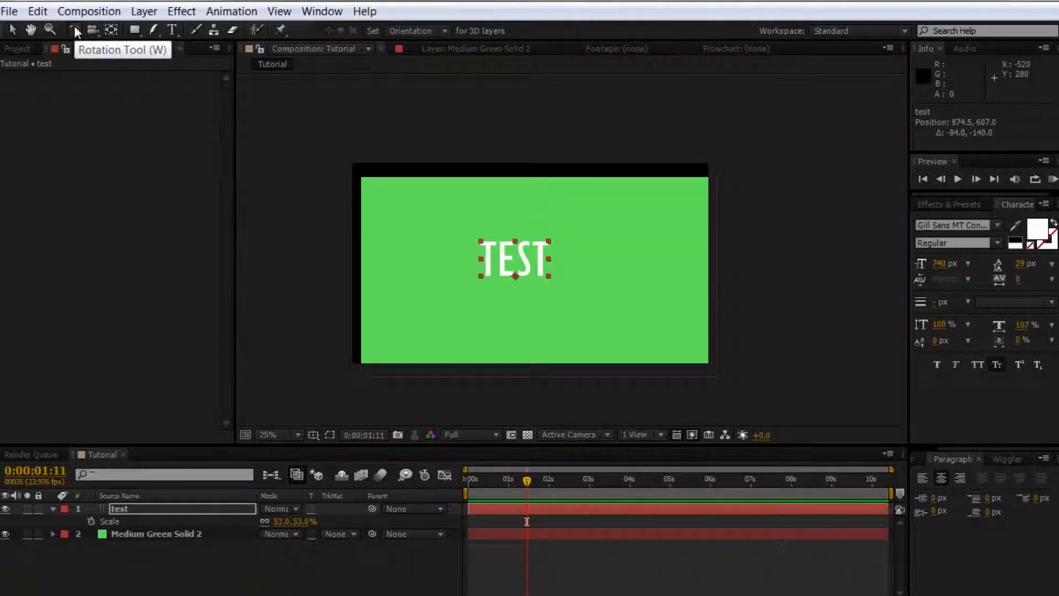
pyautogui.moveTo(517, 255); pyautogui.dragTo(598, 260)
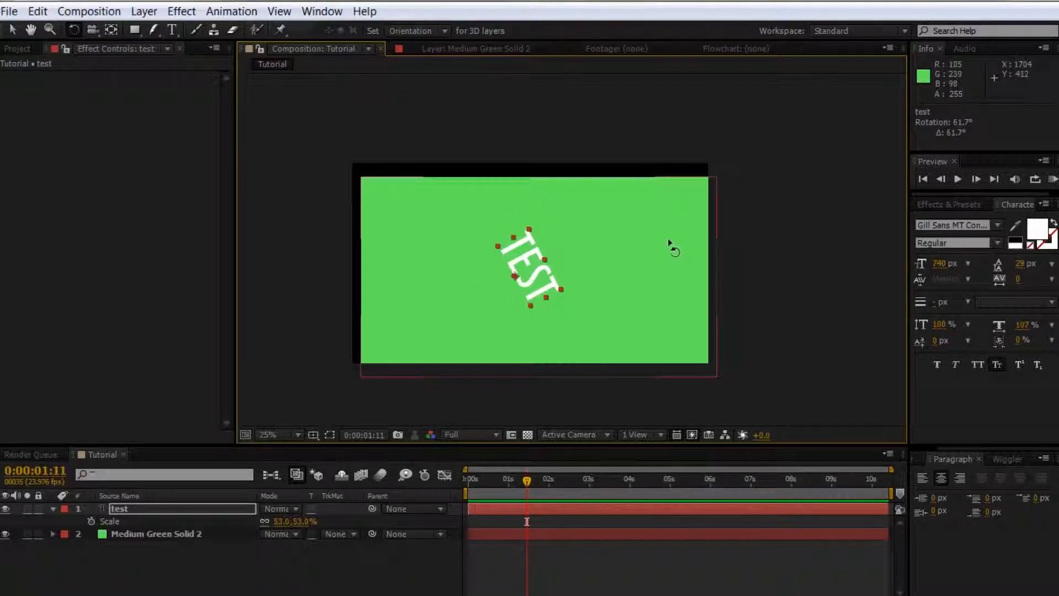
pyautogui.click(135, 533)
pyautogui.moveTo(611, 325); pyautogui.dragTo(649, 331)
# Add a two-node camera layer with the 24mm preset to the composition.
pyautogui.click(95, 30)
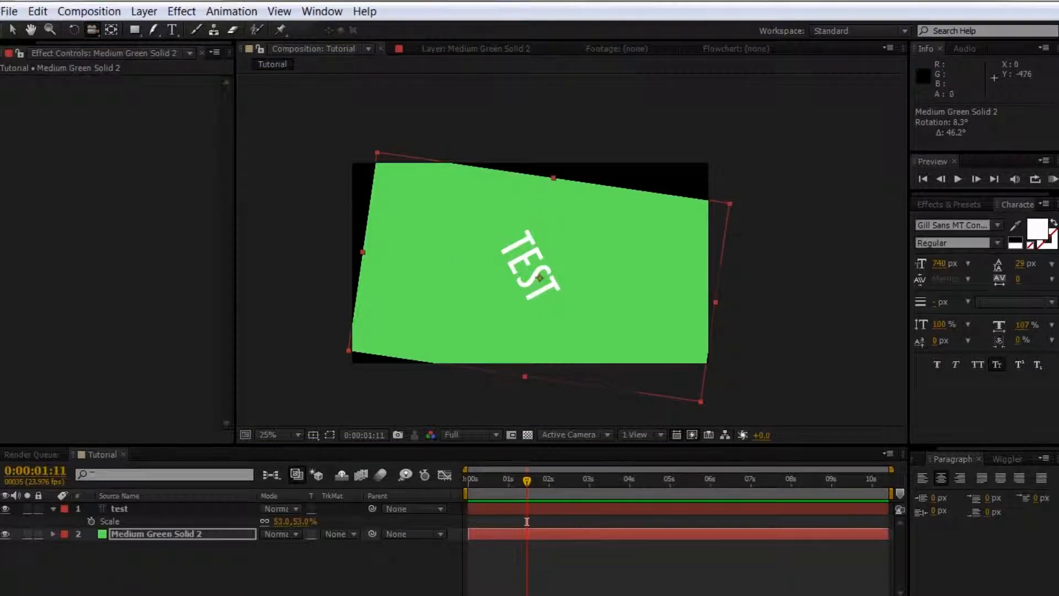
pyautogui.click(143, 11)
pyautogui.moveTo(237, 30)
pyautogui.click(462, 81)
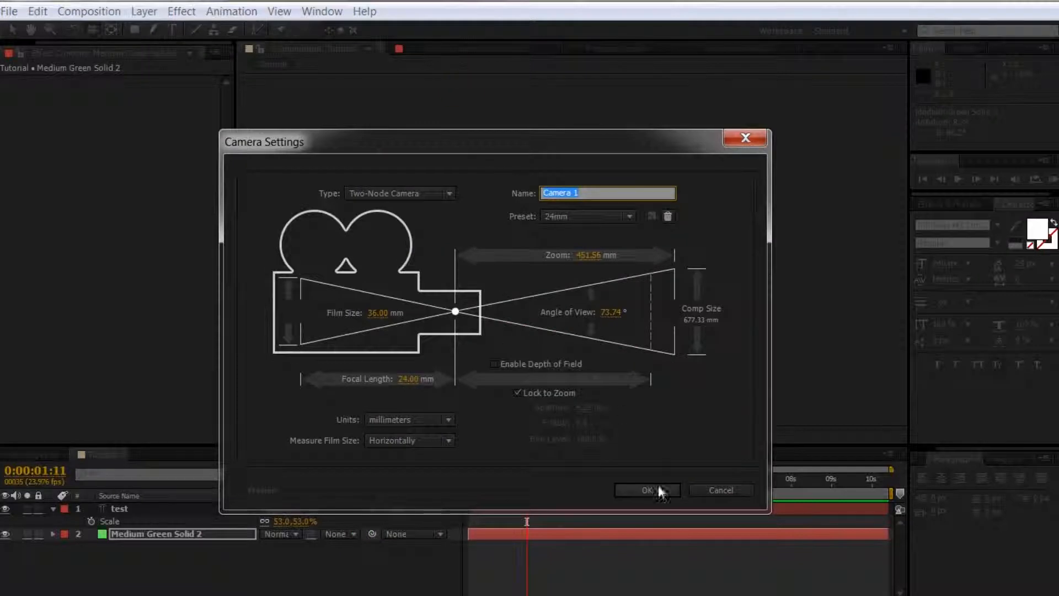
pyautogui.click(658, 490)
pyautogui.click(621, 375)
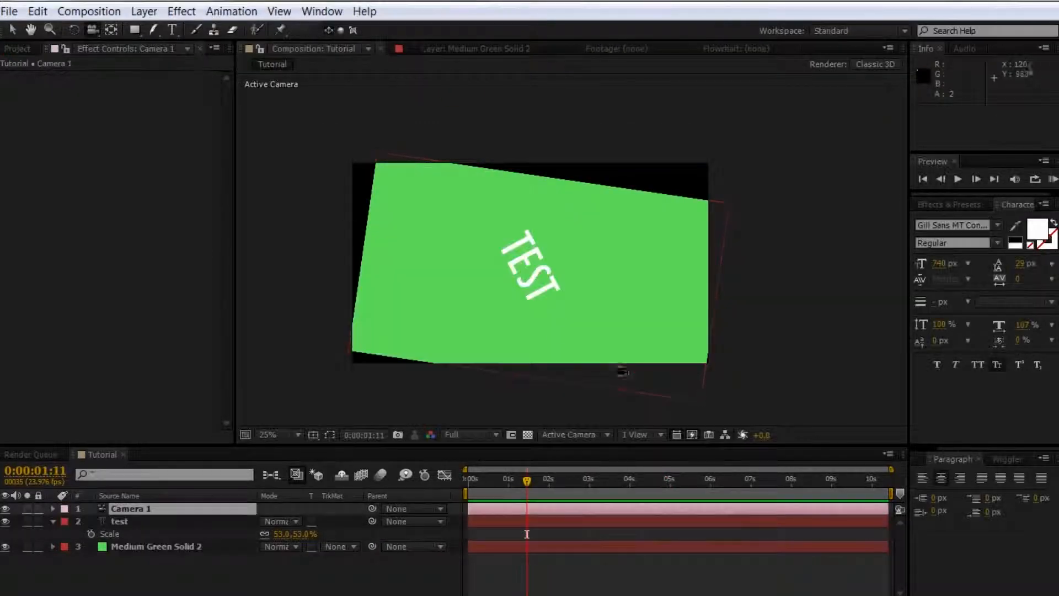
# Turn the test text layer into a 3D layer.
pyautogui.click(141, 520)
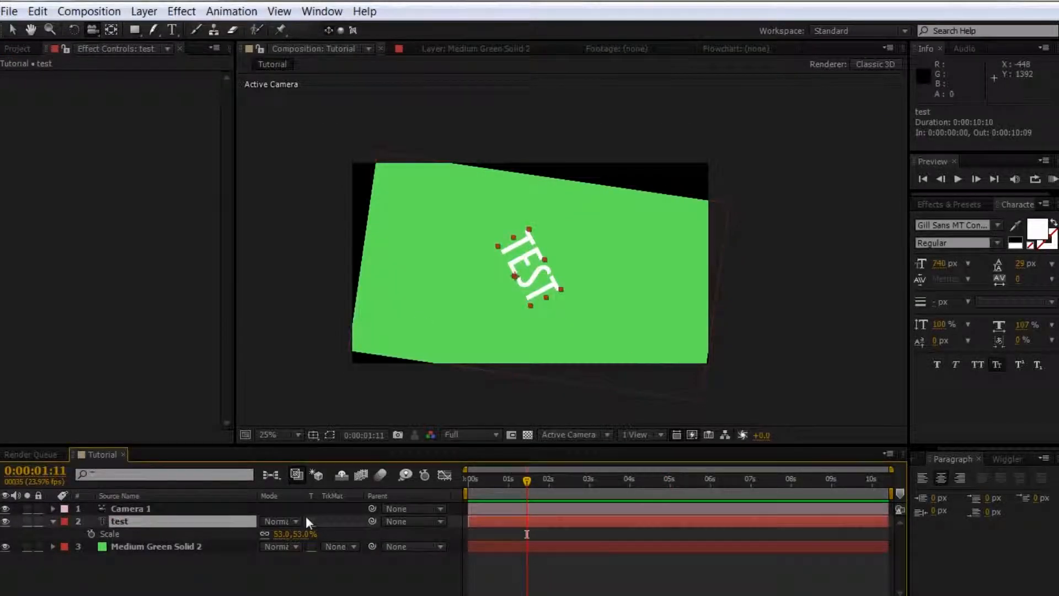
pyautogui.press('F4')
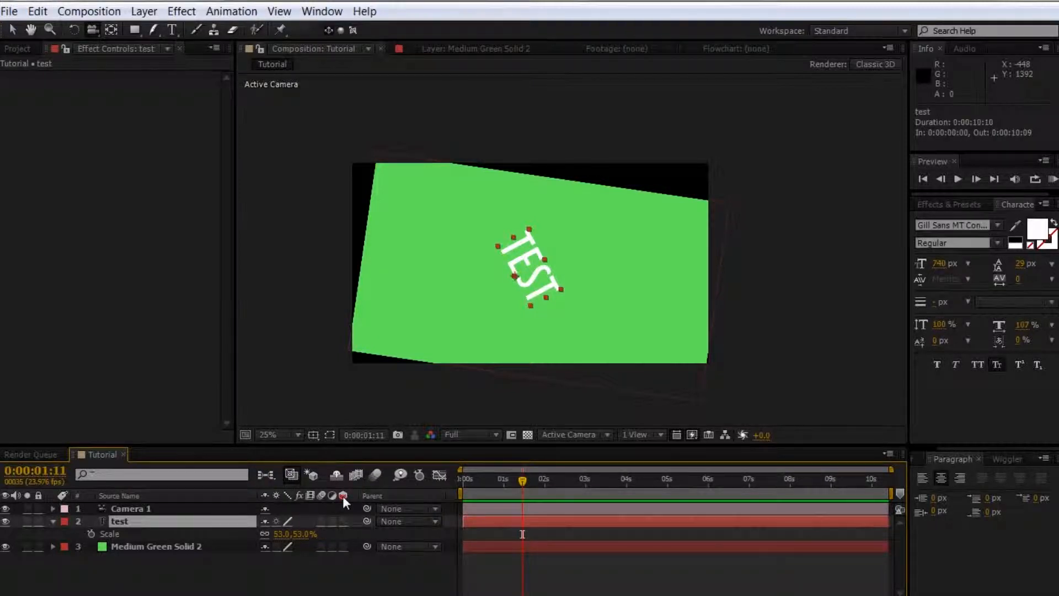
pyautogui.click(345, 521)
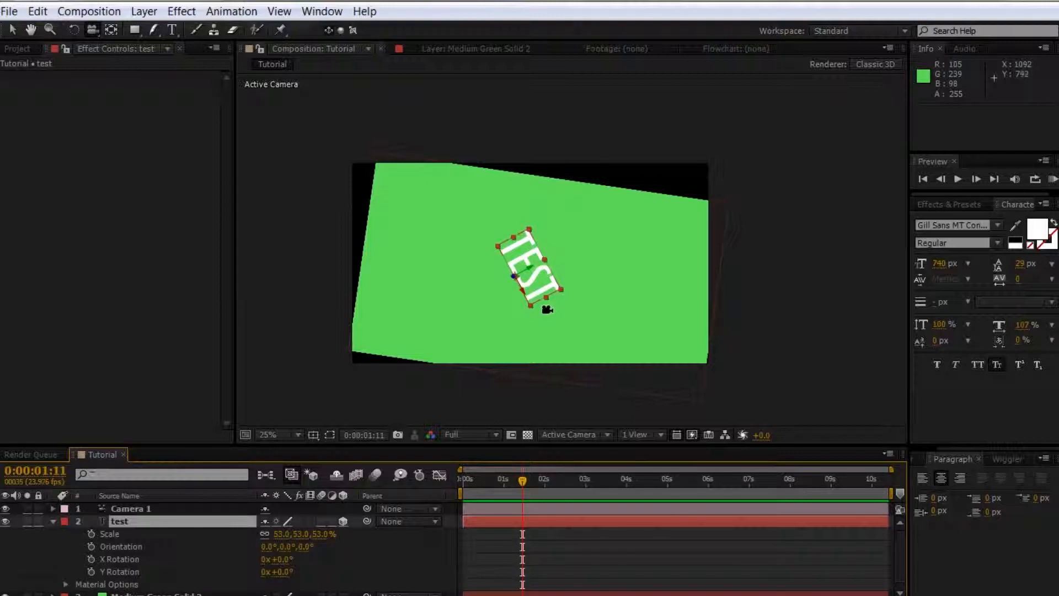
# Orbit the camera around the 3D text to a position of about 1590, 318, -1092.
pyautogui.click(91, 31)
pyautogui.moveTo(567, 289); pyautogui.dragTo(618, 290)
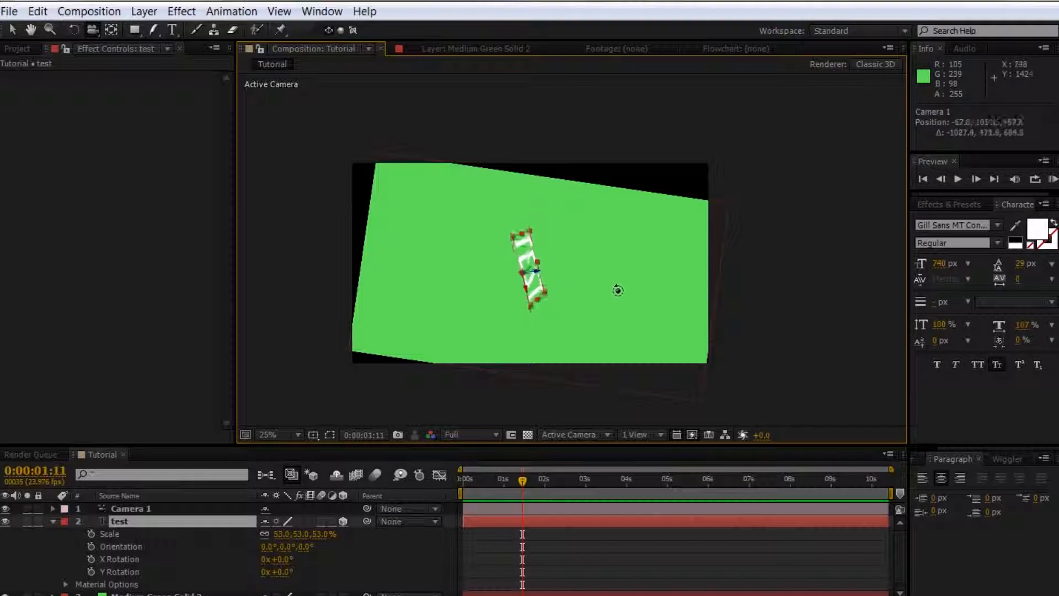
pyautogui.moveTo(537, 247); pyautogui.dragTo(485, 274)
pyautogui.moveTo(653, 272); pyautogui.dragTo(654, 219)
pyautogui.moveTo(500, 203); pyautogui.dragTo(291, 362)
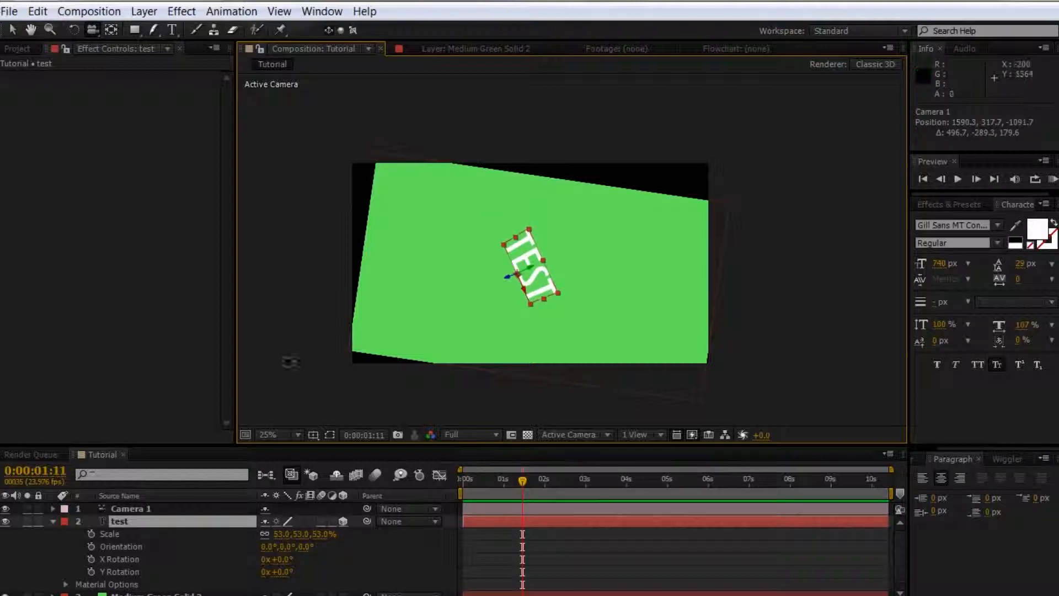
# Turn the green solid into a 3D layer and move the test text along its Z axis to about -374.7.
pyautogui.click(342, 594)
pyautogui.moveTo(587, 339); pyautogui.dragTo(533, 356)
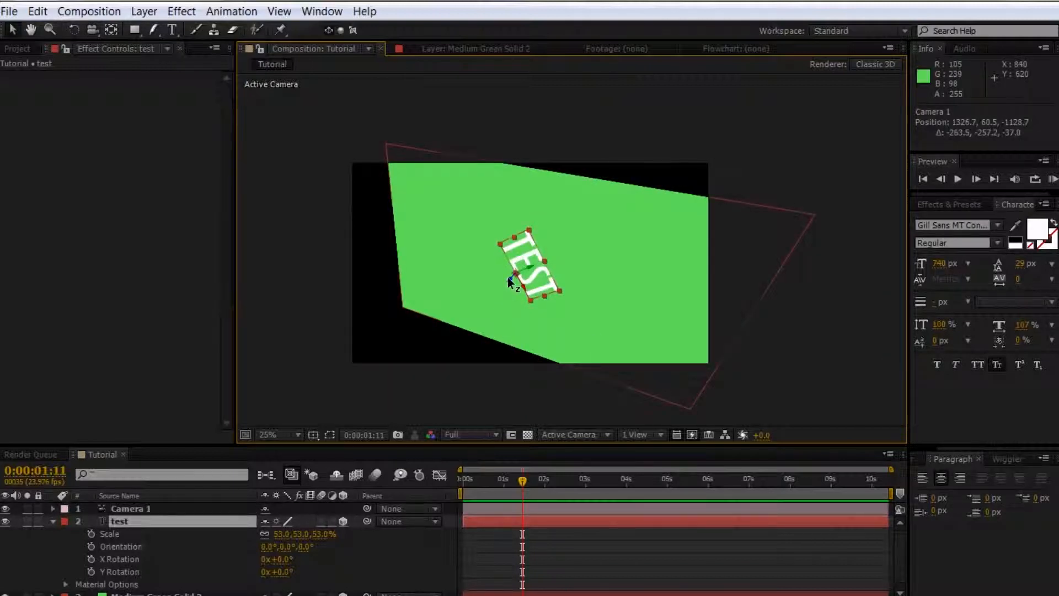
pyautogui.moveTo(510, 282); pyautogui.dragTo(485, 322)
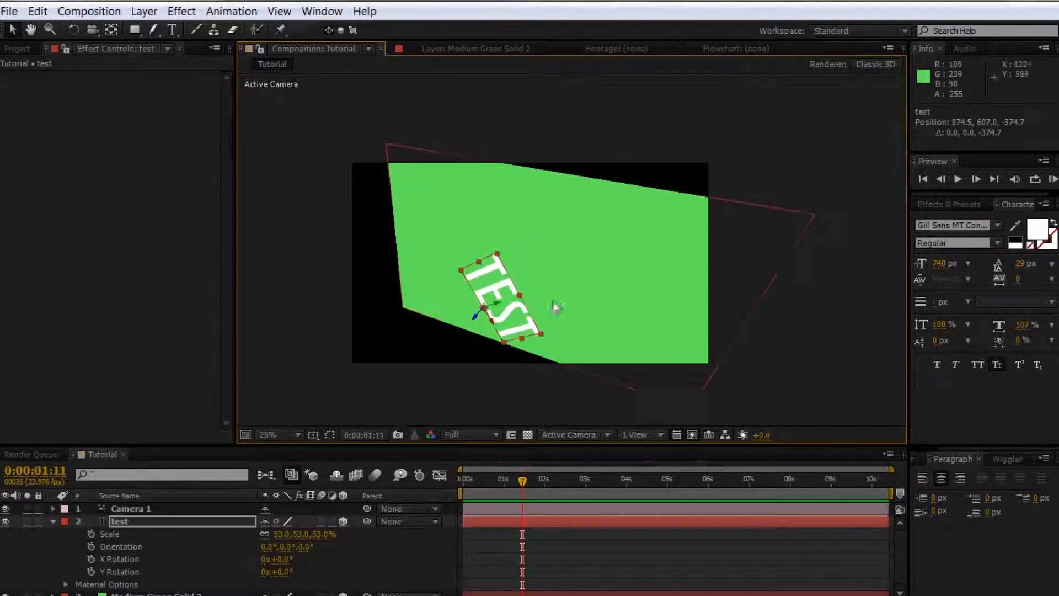
pyautogui.press('c')
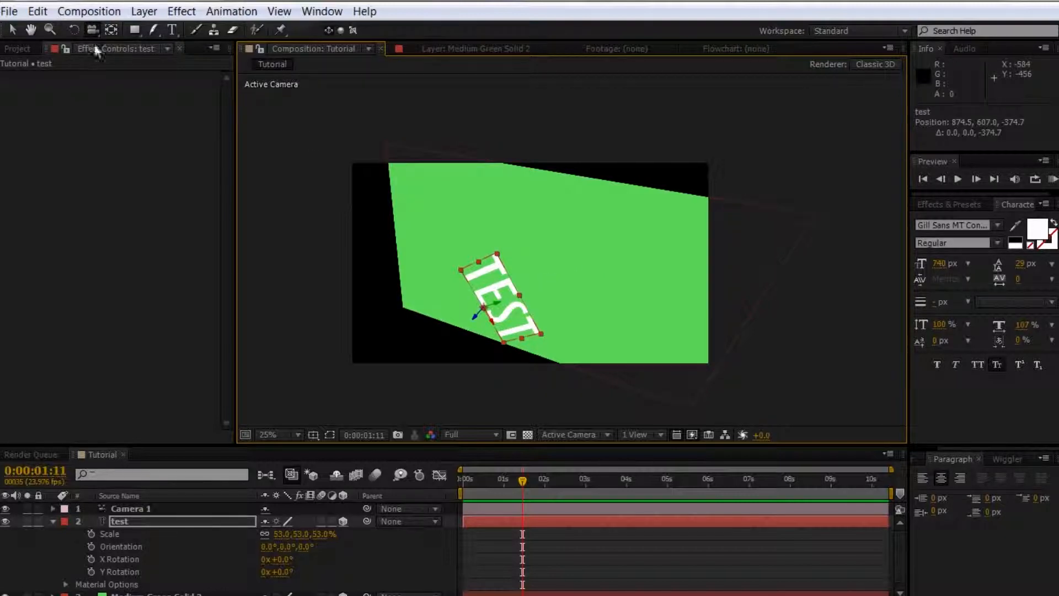
pyautogui.moveTo(574, 281)
pyautogui.mouseDown()
pyautogui.moveTo(612, 228)
pyautogui.moveTo(634, 229)
pyautogui.moveTo(646, 274)
pyautogui.moveTo(665, 278)
pyautogui.moveTo(620, 289)
pyautogui.moveTo(579, 277)
pyautogui.moveTo(579, 267)
pyautogui.moveTo(571, 276)
pyautogui.mouseUp()
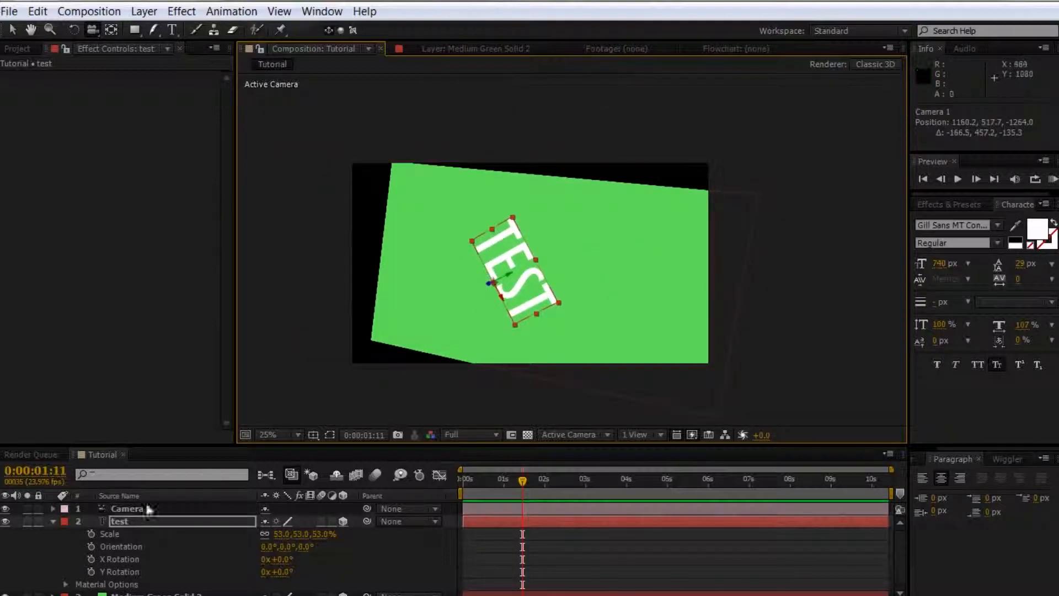
# Collapse the test layer's properties and delete the Camera 1 layer.
pyautogui.click(53, 521)
pyautogui.click(124, 508)
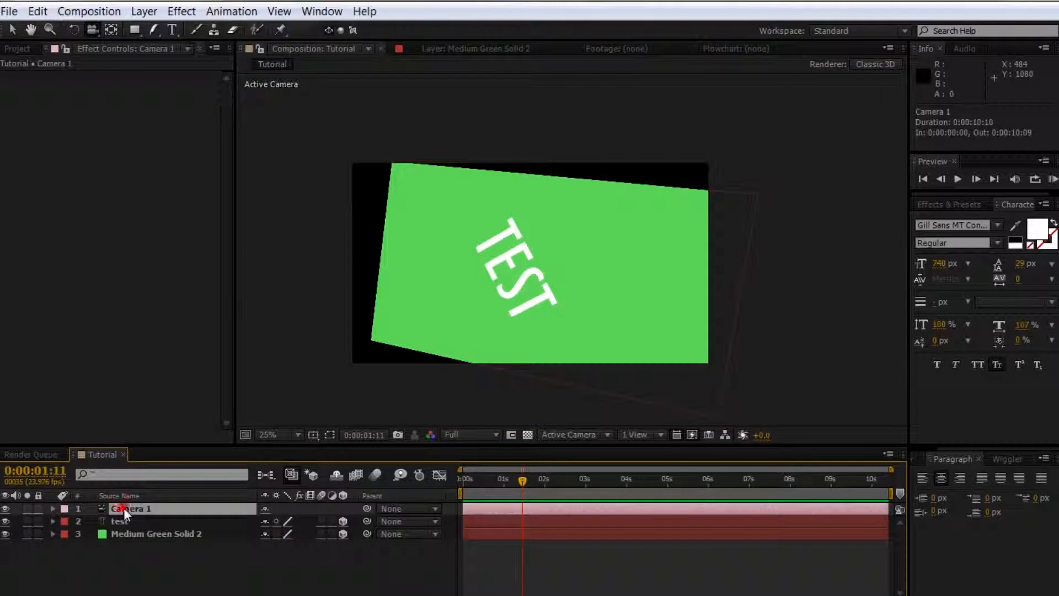
pyautogui.press('Delete')
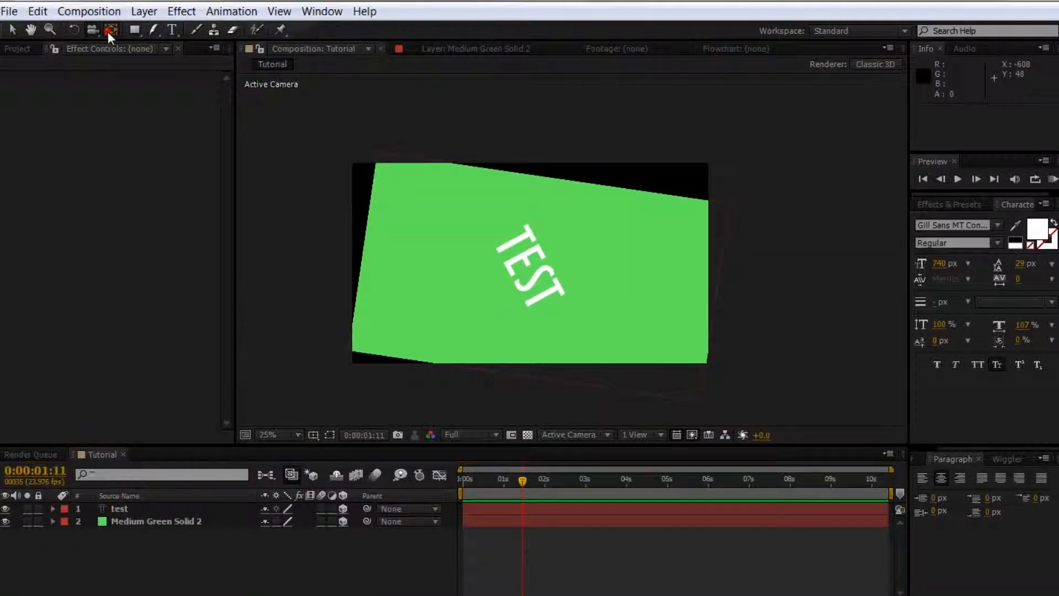
# Reveal the test layer's rotation properties and set its Z orientation to about 309°.
pyautogui.click(108, 31)
pyautogui.click(132, 509)
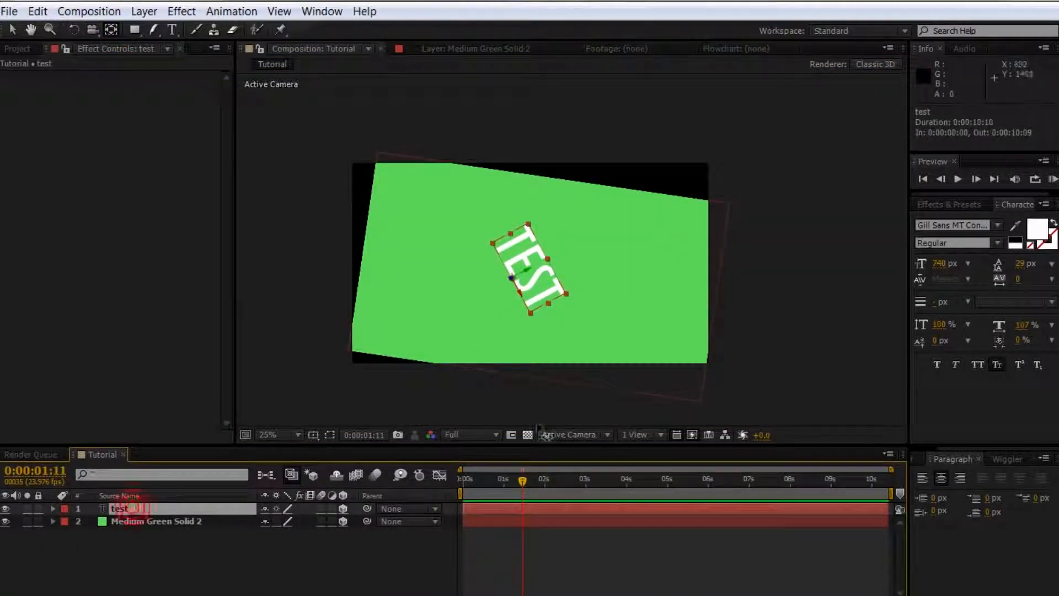
pyautogui.press('.')
pyautogui.moveTo(369, 332); pyautogui.dragTo(490, 290)
pyautogui.scroll(1, 489, 290)
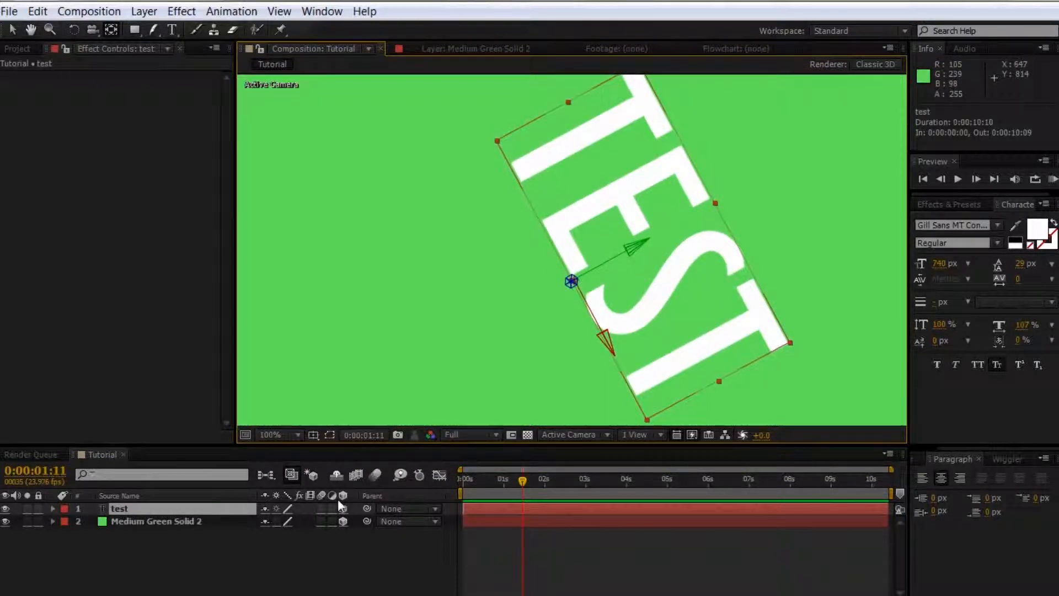
pyautogui.press('r')
pyautogui.moveTo(290, 527)
pyautogui.mouseDown()
pyautogui.moveTo(298, 527)
pyautogui.moveTo(289, 531)
pyautogui.mouseUp()
pyautogui.hotkey('ctrl', 'z')
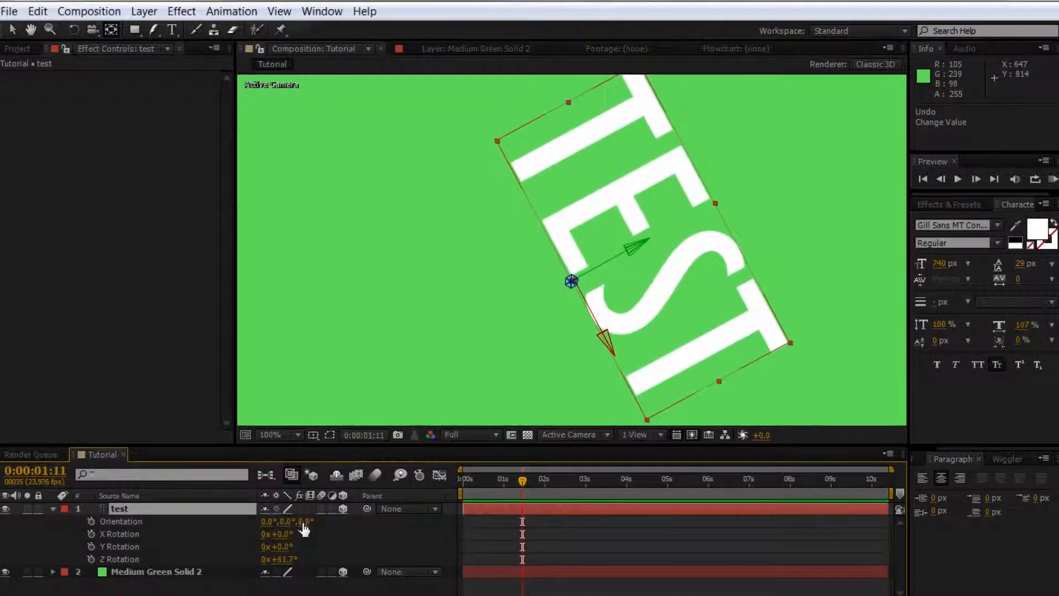
pyautogui.moveTo(303, 521)
pyautogui.mouseDown()
pyautogui.moveTo(265, 521)
pyautogui.moveTo(287, 521)
pyautogui.mouseUp()
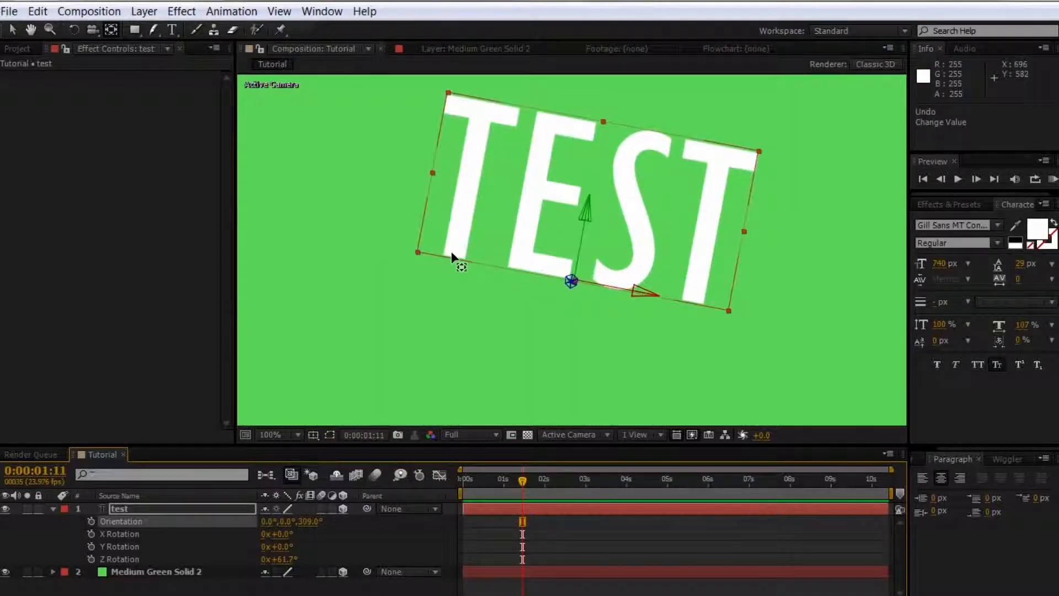
# Move the text's anchor point to its lower-left corner with the Pan Behind tool, and activate the Rotation tool.
pyautogui.click(111, 30)
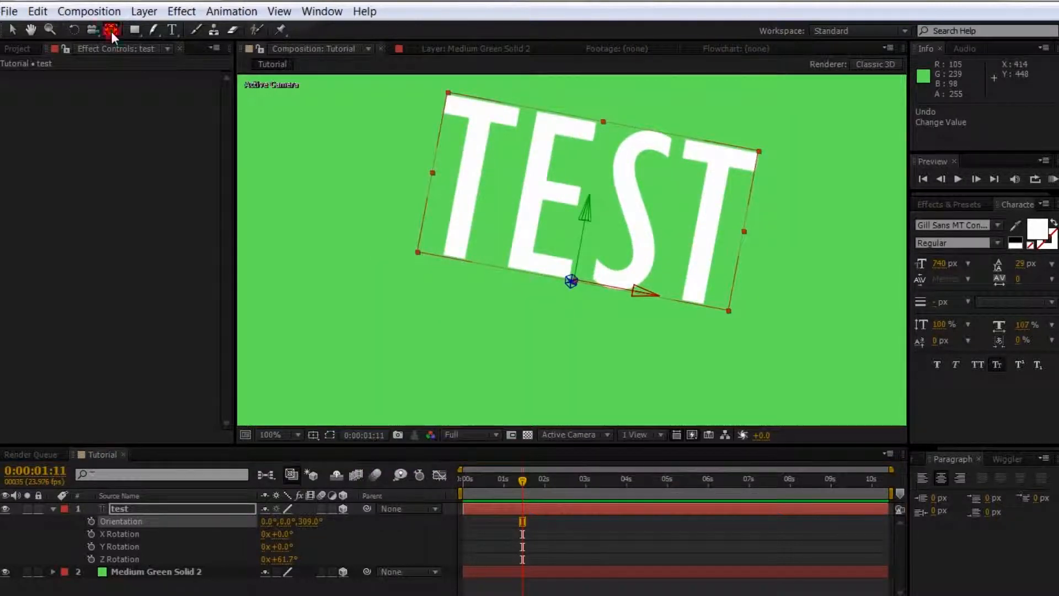
pyautogui.moveTo(575, 283); pyautogui.dragTo(418, 256)
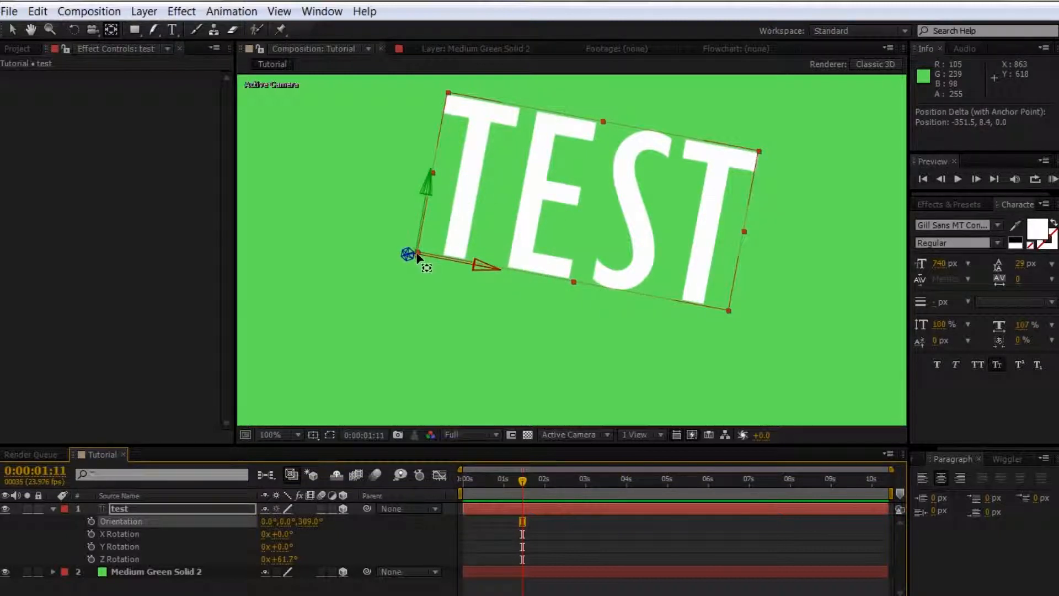
pyautogui.click(75, 29)
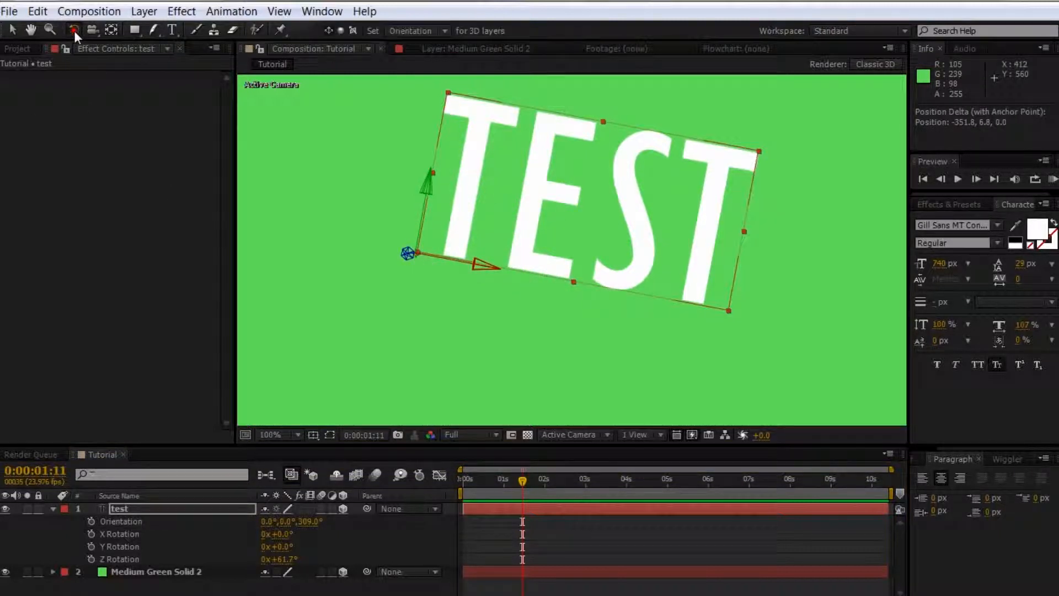
# Rotate the test text around its anchor point to a Z orientation of about 308.1° and move it to about X 713.4, Y 580.
pyautogui.moveTo(412, 252); pyautogui.dragTo(392, 239)
pyautogui.moveTo(437, 266); pyautogui.dragTo(443, 269)
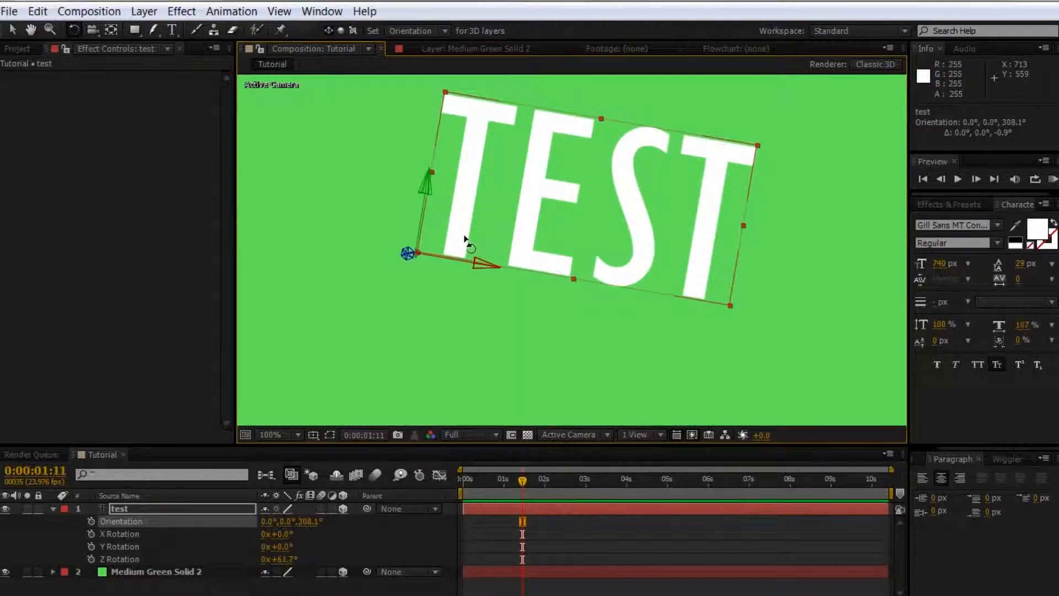
pyautogui.press('v')
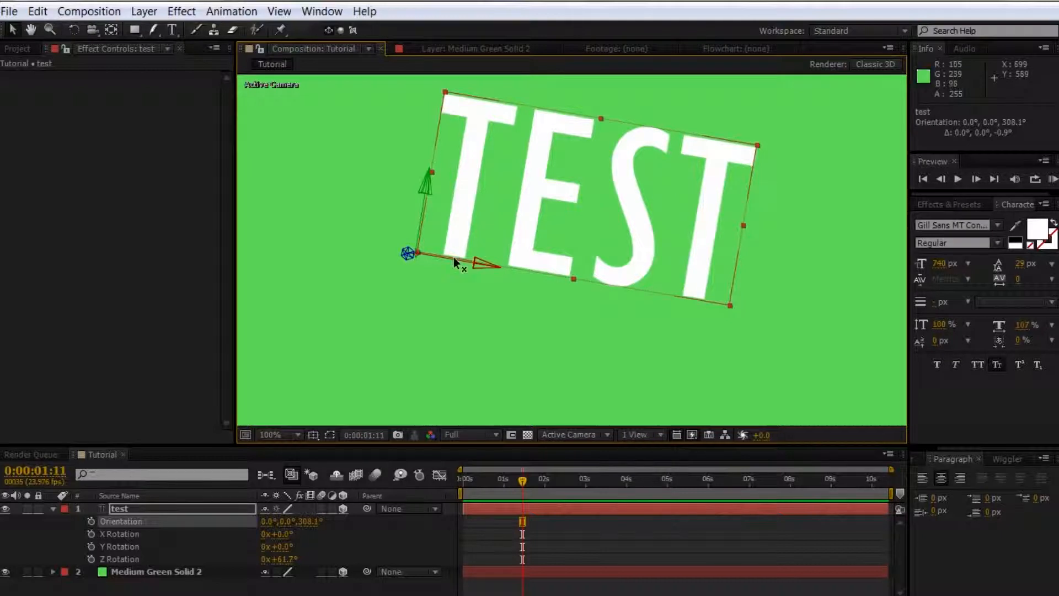
pyautogui.moveTo(457, 257); pyautogui.dragTo(476, 260)
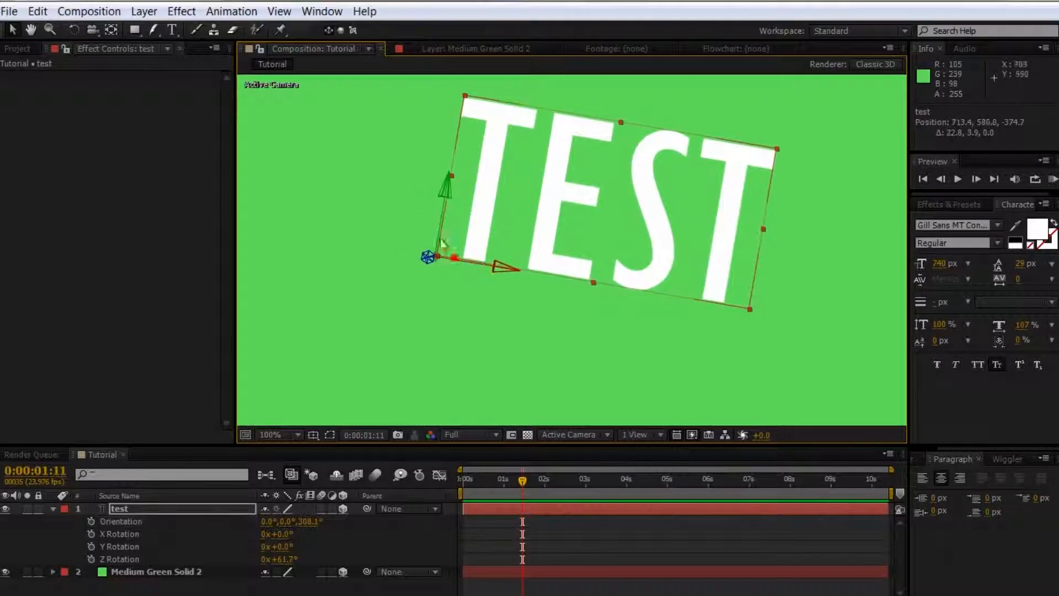
# Draw a rectangular mask with the Rectangle tool around the letters ST on the test layer.
pyautogui.click(133, 31)
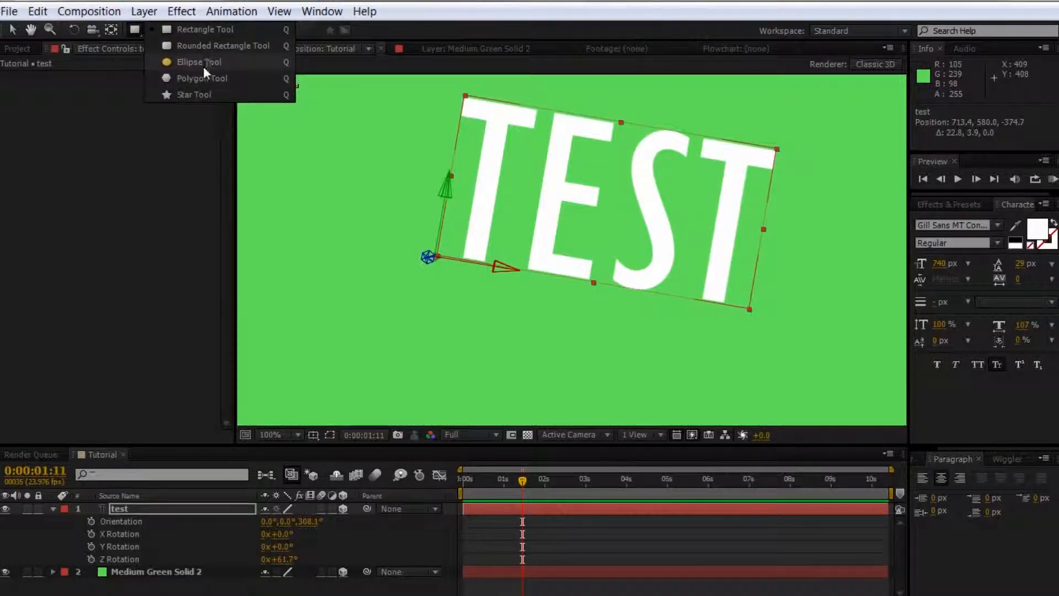
pyautogui.click(197, 30)
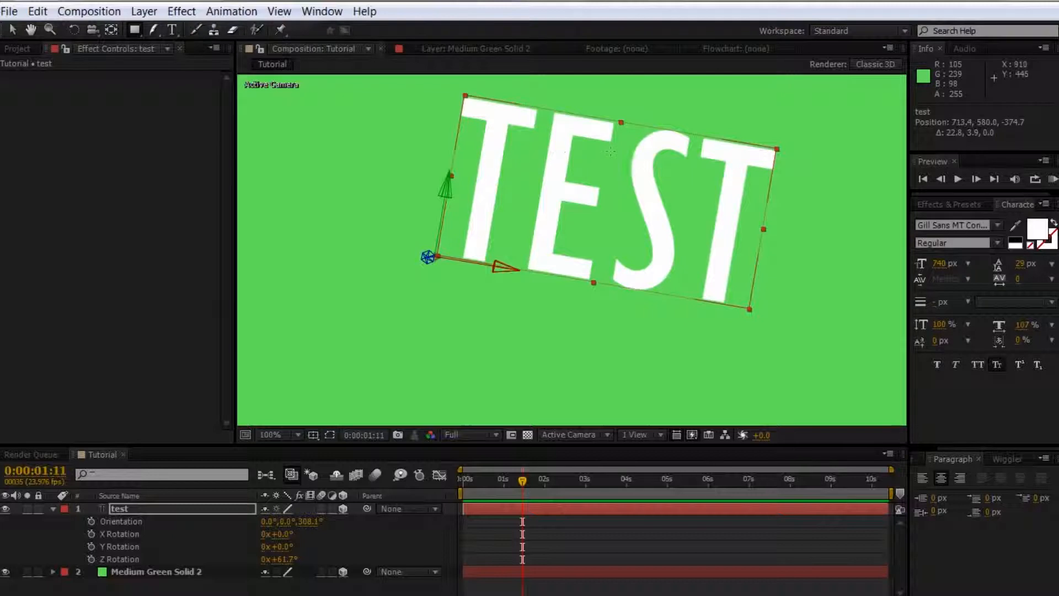
pyautogui.scroll(-2, 609, 150)
pyautogui.moveTo(574, 157); pyautogui.dragTo(683, 357)
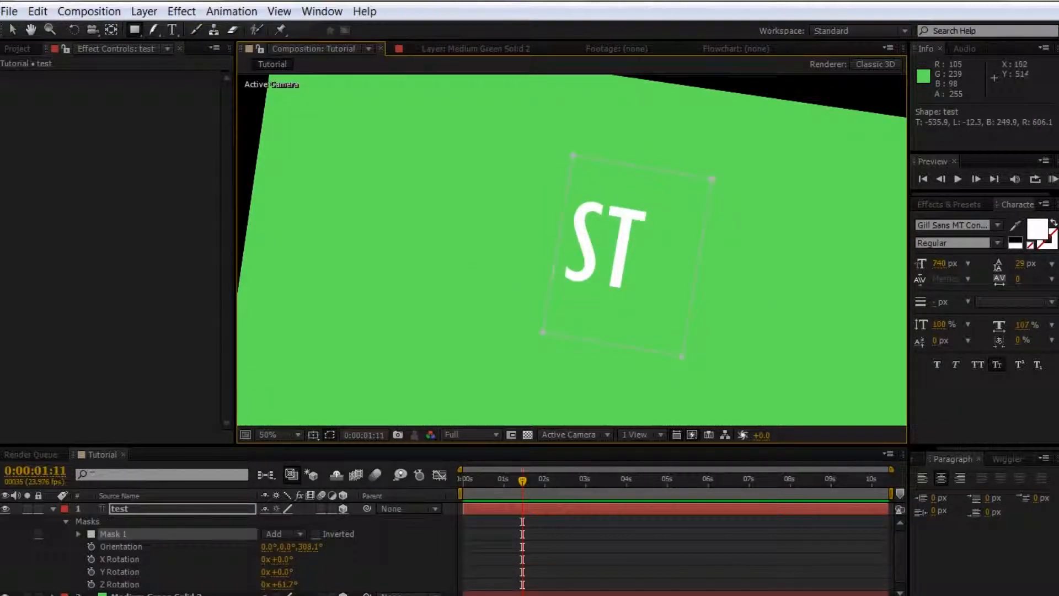
# Collapse the test layer and draw a rectangular mask on the Medium Green Solid 2 layer, beside the letters ST.
pyautogui.click(52, 508)
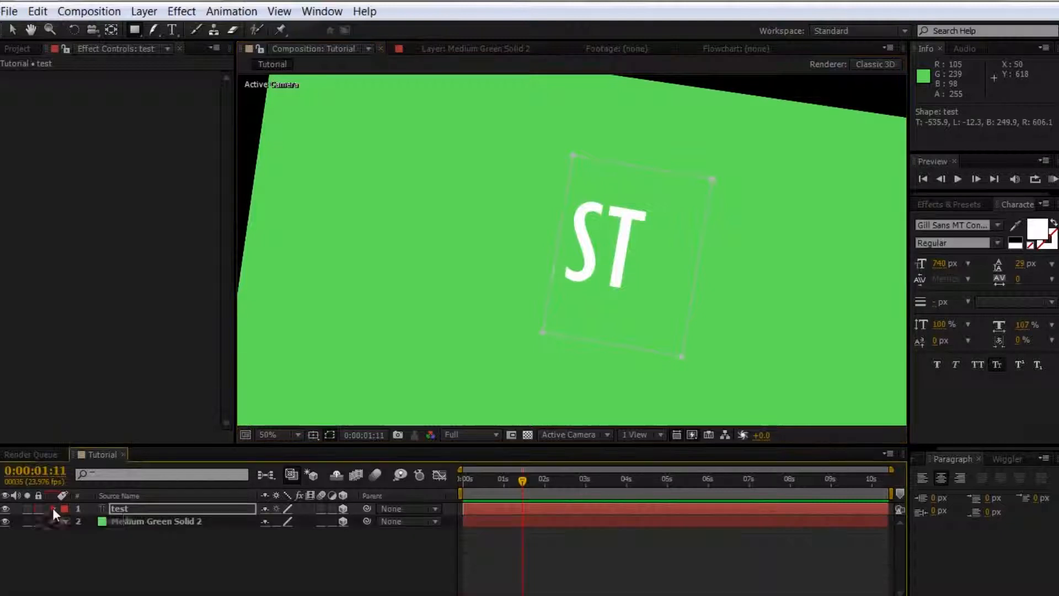
pyautogui.click(128, 521)
pyautogui.moveTo(349, 241); pyautogui.dragTo(512, 388)
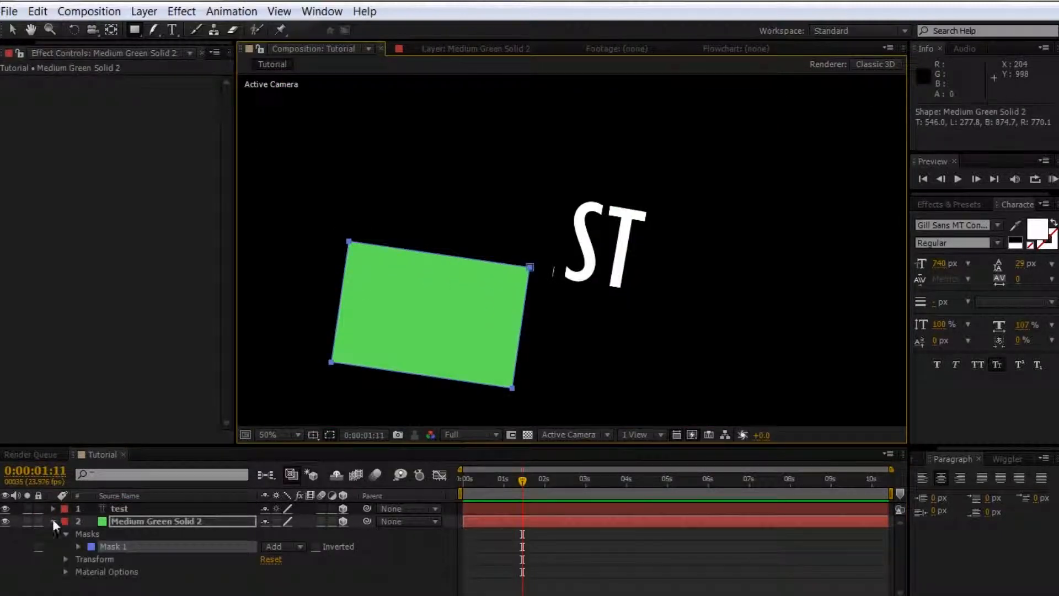
# Try deleting the rectangular mask from Medium Green Solid 2, and undo the deletion.
pyautogui.click(52, 519)
pyautogui.click(125, 521)
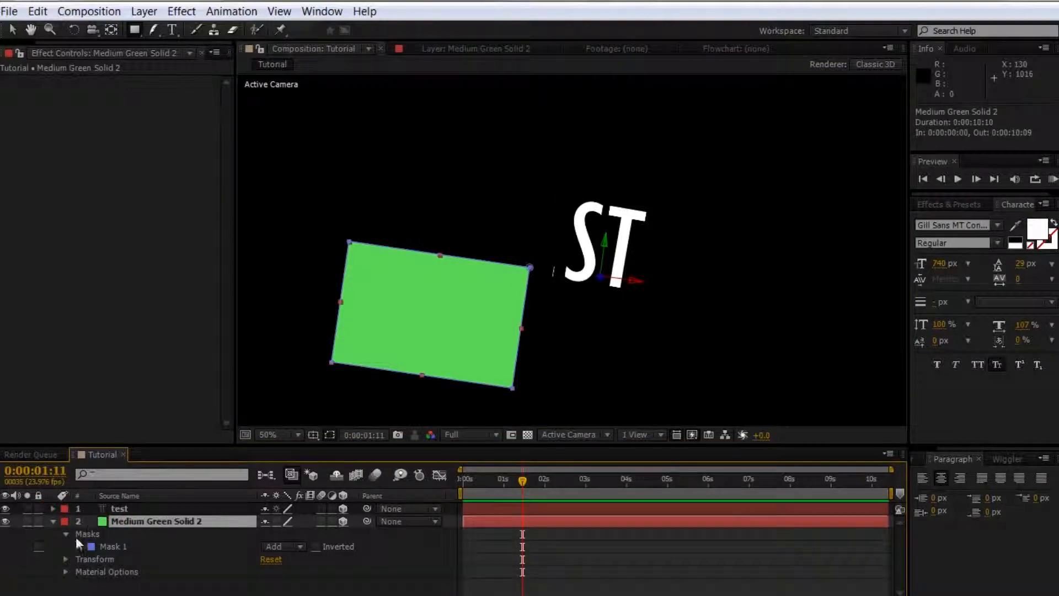
pyautogui.click(110, 546)
pyautogui.press('Delete')
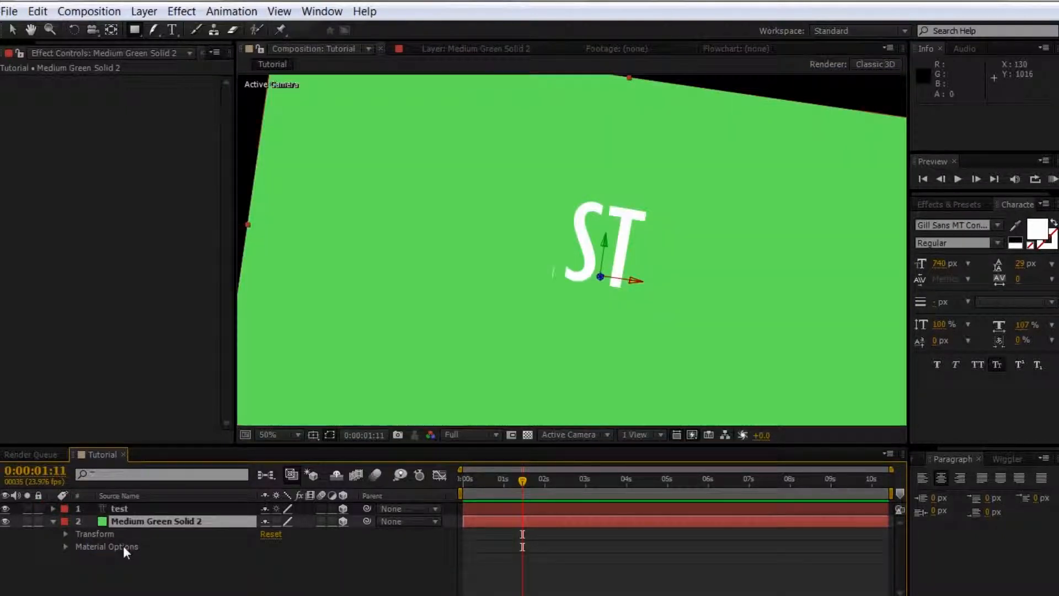
pyautogui.scroll(-1, 473, 306)
pyautogui.moveTo(472, 306); pyautogui.dragTo(471, 275)
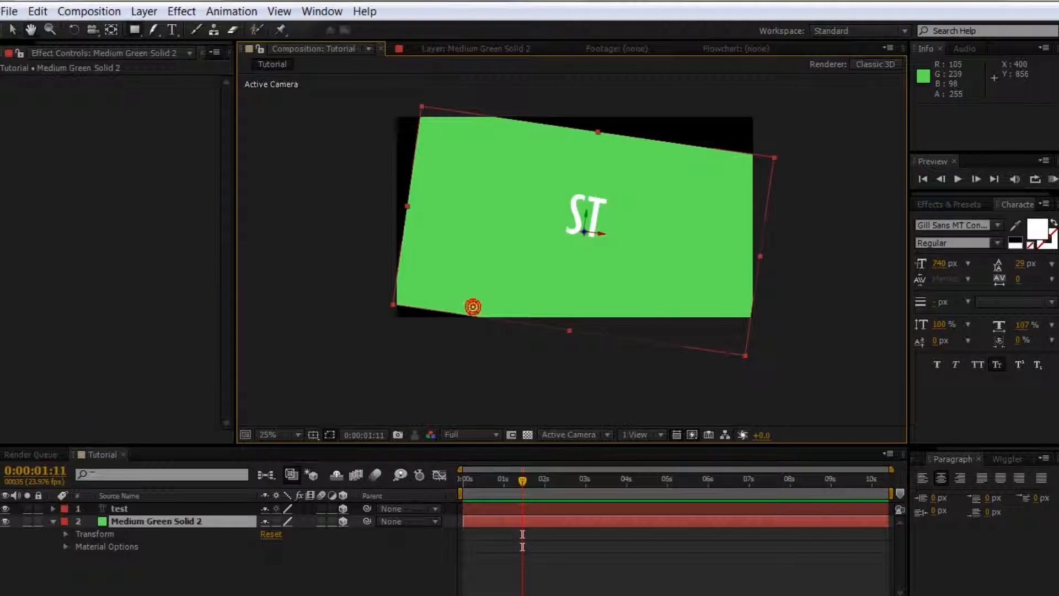
pyautogui.hotkey('ctrl', 'z')
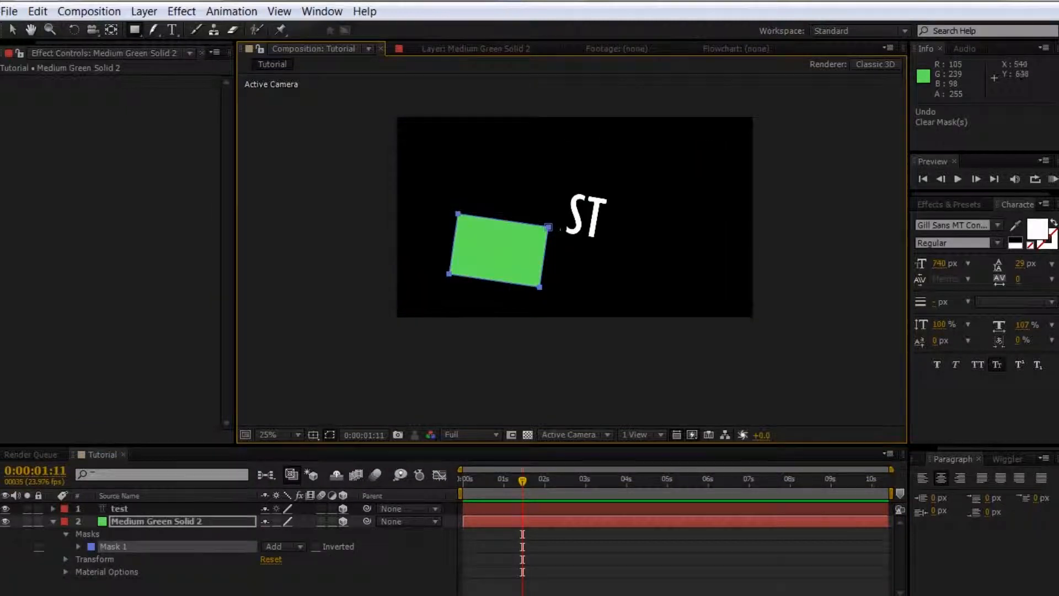
# Enlarge the green solid's mask to about 126.6% width and 132.4% height, rotate it about 1.1°, and shift it upward beside the text.
pyautogui.press('v')
pyautogui.doubleClick(549, 227)
pyautogui.moveTo(549, 227); pyautogui.dragTo(575, 211)
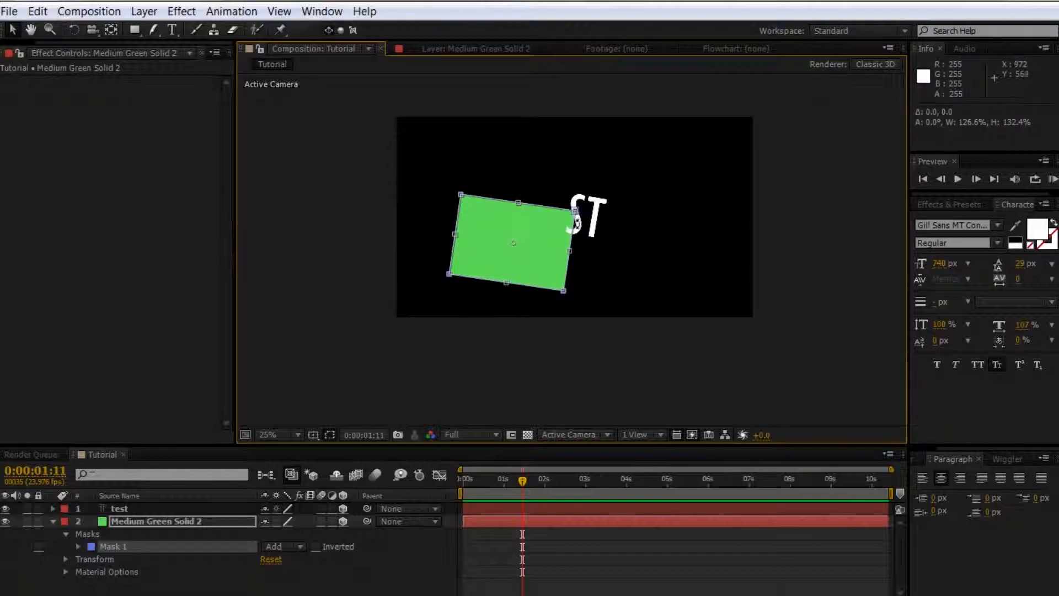
pyautogui.doubleClick(538, 277)
pyautogui.moveTo(564, 290); pyautogui.dragTo(553, 233)
pyautogui.doubleClick(597, 291)
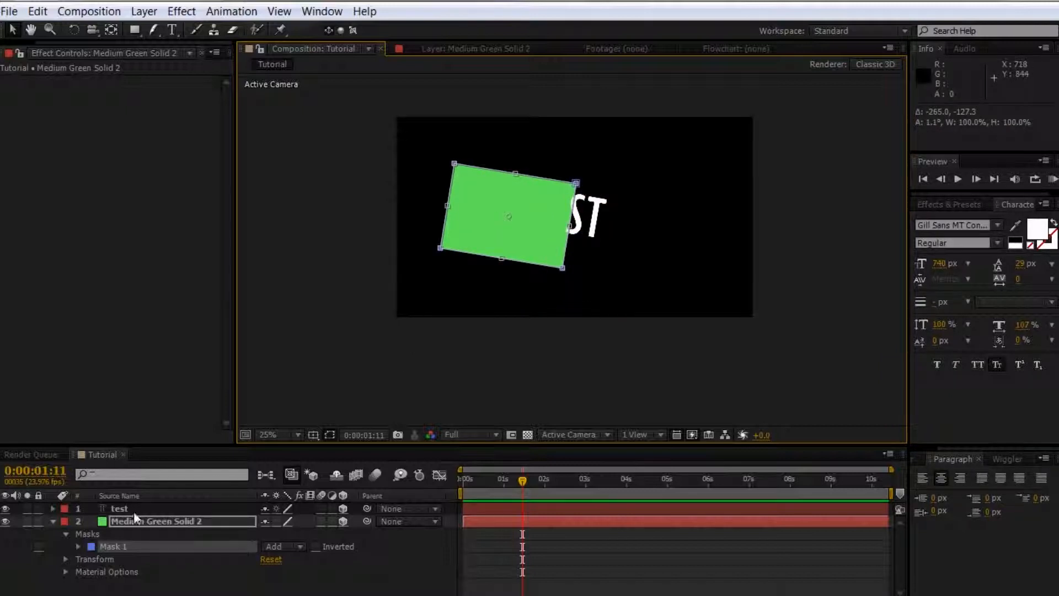
pyautogui.click(53, 521)
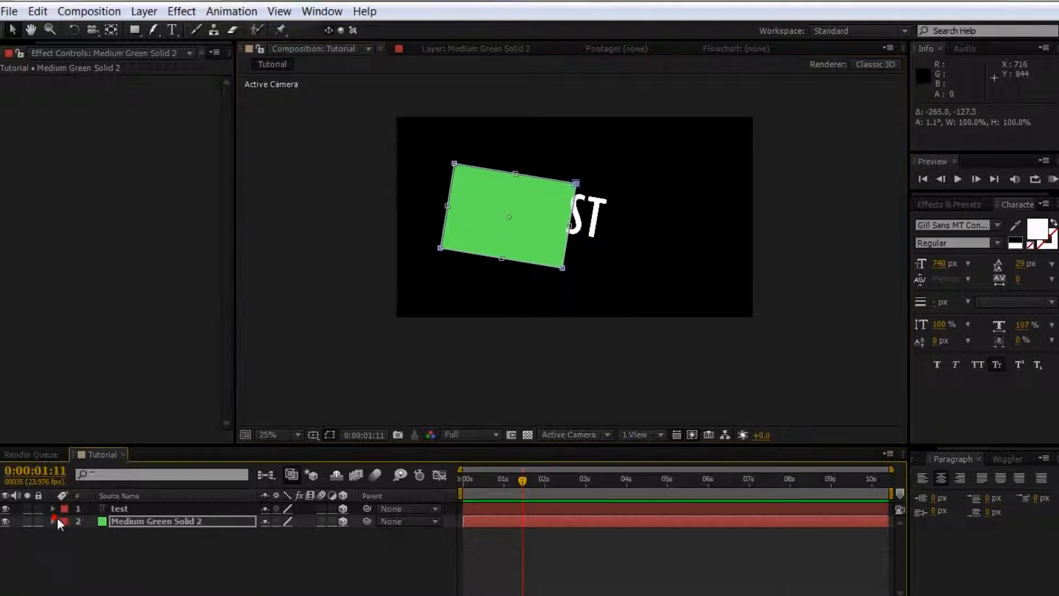
# Create another full-frame medium green solid and give it an ellipse mask that fills the whole layer.
pyautogui.click(140, 28)
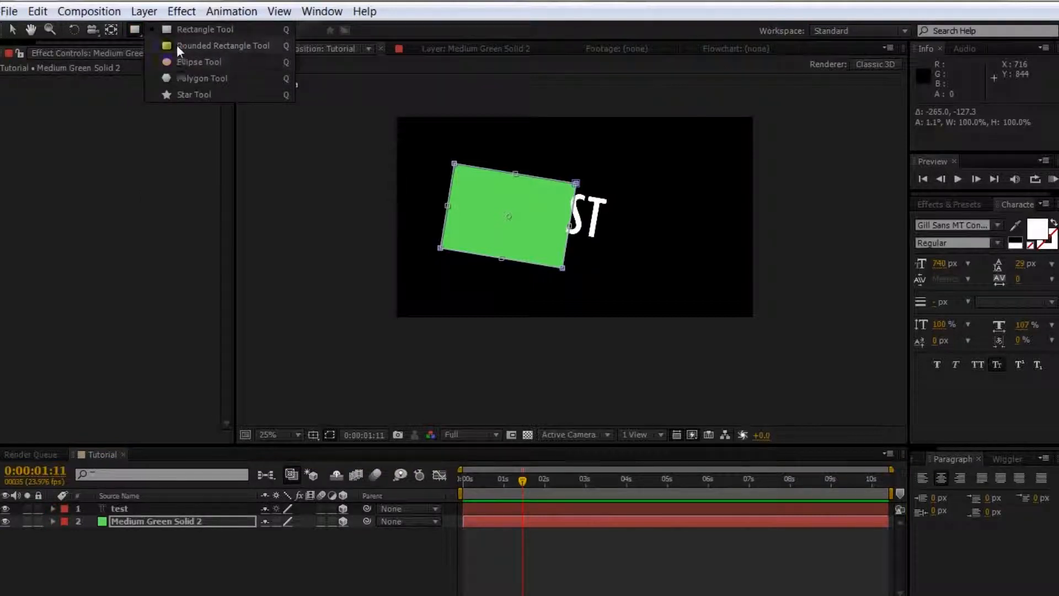
pyautogui.click(151, 311)
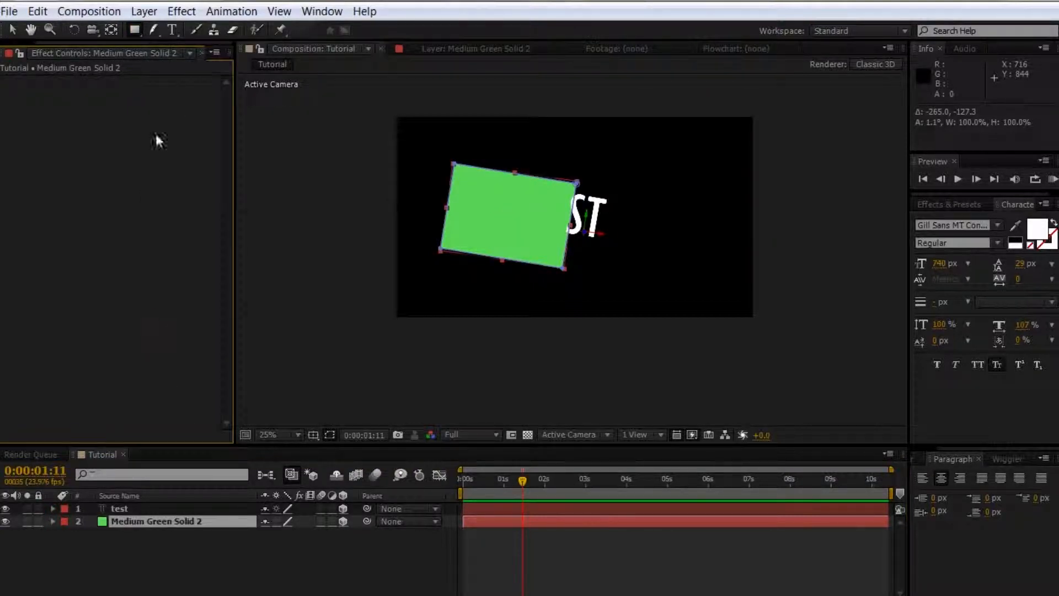
pyautogui.click(143, 11)
pyautogui.moveTo(342, 31)
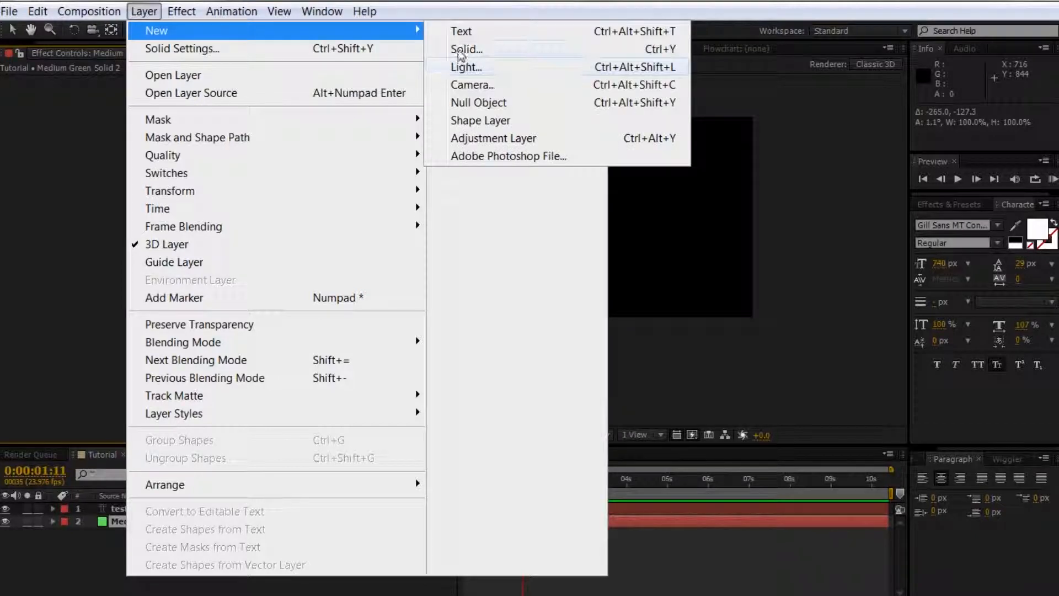
pyautogui.click(464, 49)
pyautogui.click(264, 457)
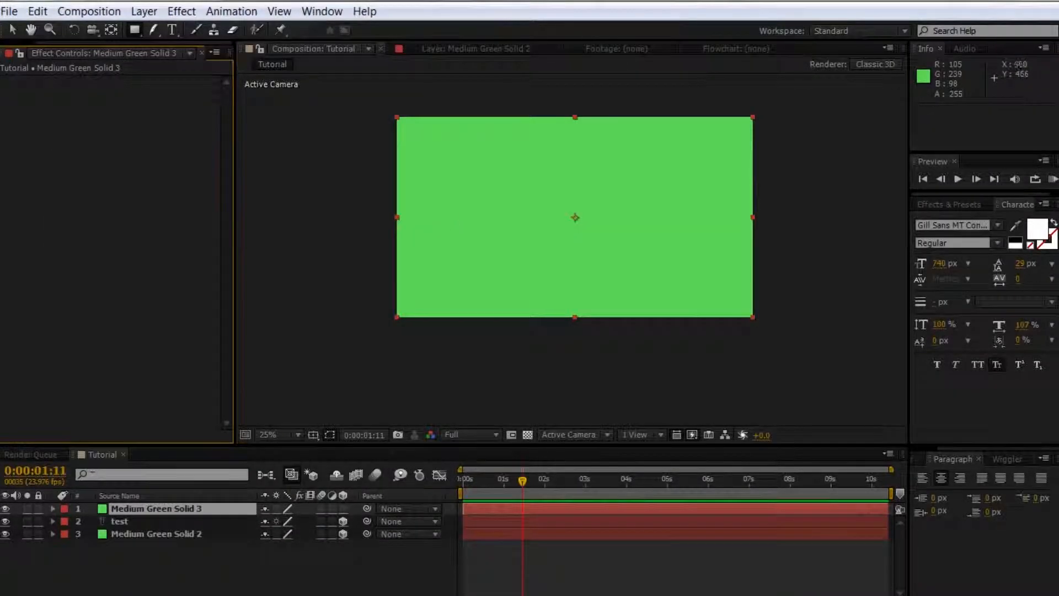
pyautogui.moveTo(134, 30); pyautogui.dragTo(171, 62)
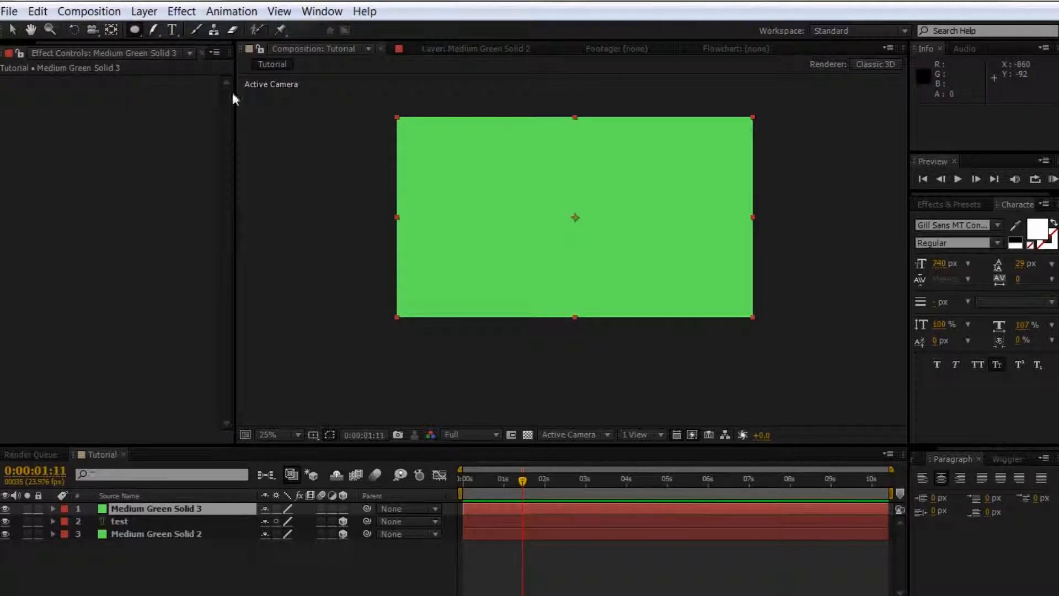
pyautogui.doubleClick(132, 29)
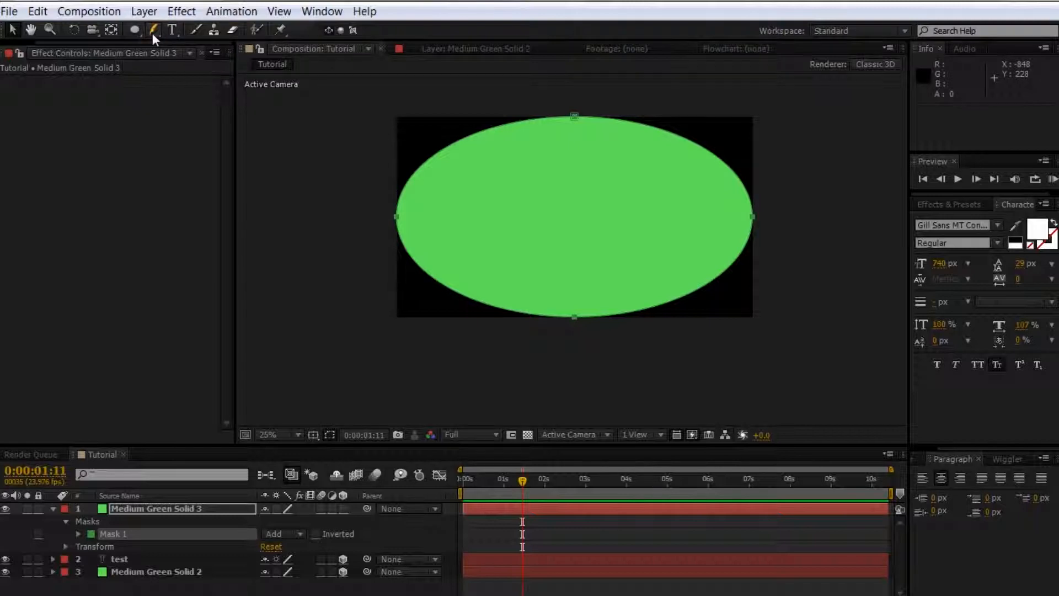
# Draw a closed 13-vertex freeform mask with straight and curved segments inside the new solid's ellipse, using the Pen tool.
pyautogui.moveTo(152, 33); pyautogui.dragTo(206, 33)
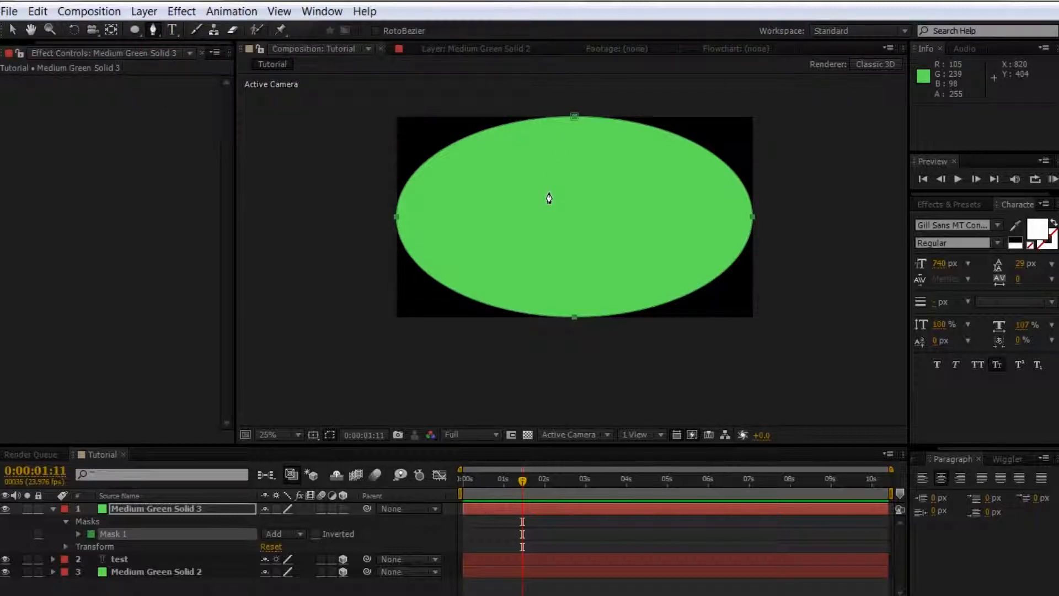
pyautogui.click(653, 207)
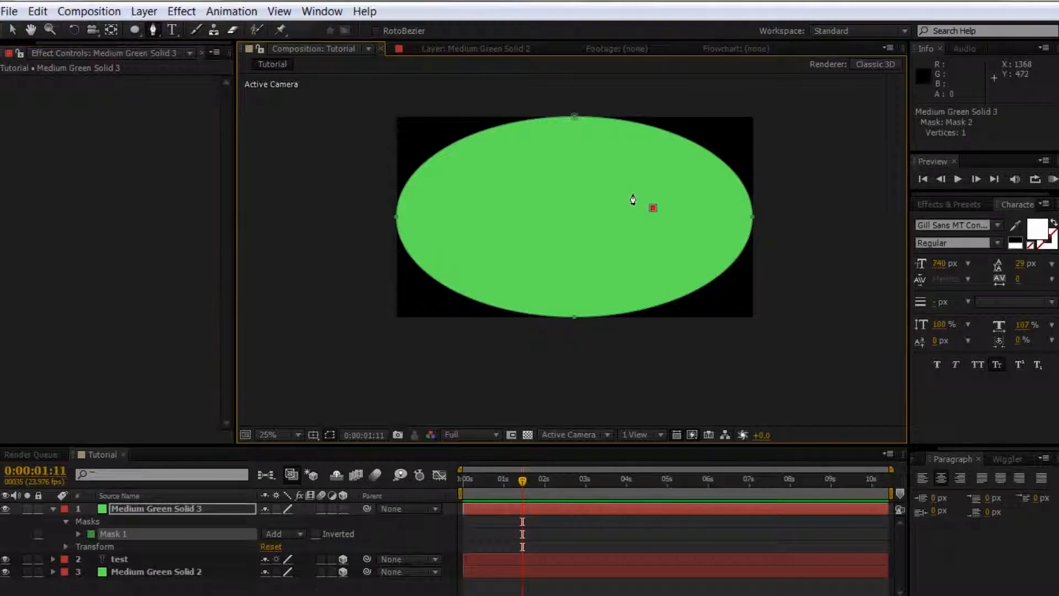
pyautogui.click(619, 178)
pyautogui.click(578, 162)
pyautogui.click(524, 172)
pyautogui.click(511, 204)
pyautogui.click(511, 252)
pyautogui.click(570, 280)
pyautogui.click(605, 266)
pyautogui.moveTo(602, 235); pyautogui.dragTo(583, 223)
pyautogui.moveTo(555, 207); pyautogui.dragTo(593, 199)
pyautogui.moveTo(636, 240); pyautogui.dragTo(656, 252)
pyautogui.moveTo(673, 238); pyautogui.dragTo(675, 228)
pyautogui.click(653, 209)
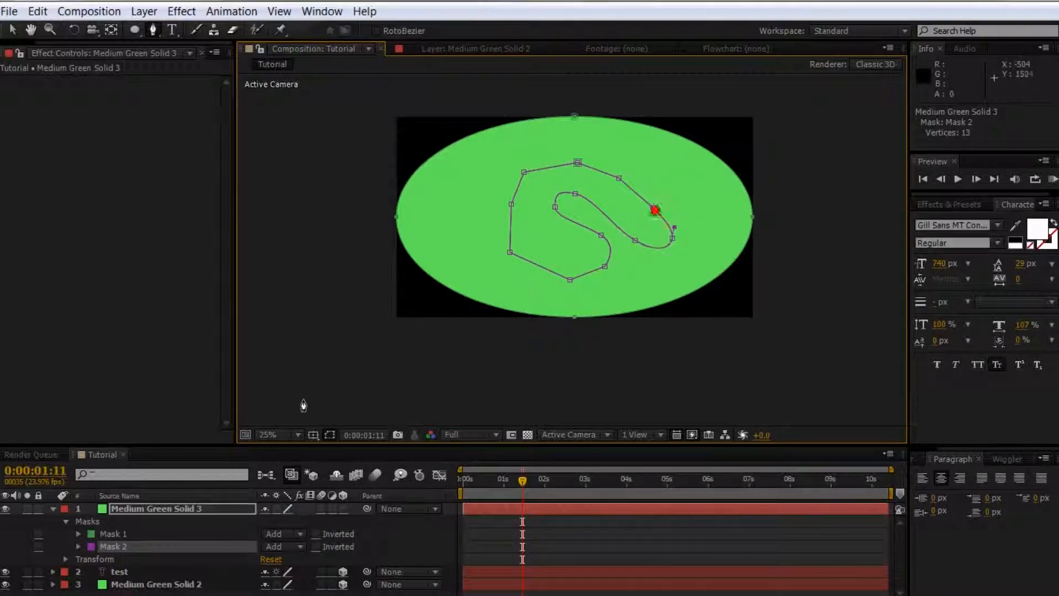
# Delete the ellipse mask from Medium Green Solid 3 and remove that solid layer from the composition.
pyautogui.click(114, 533)
pyautogui.press('Delete')
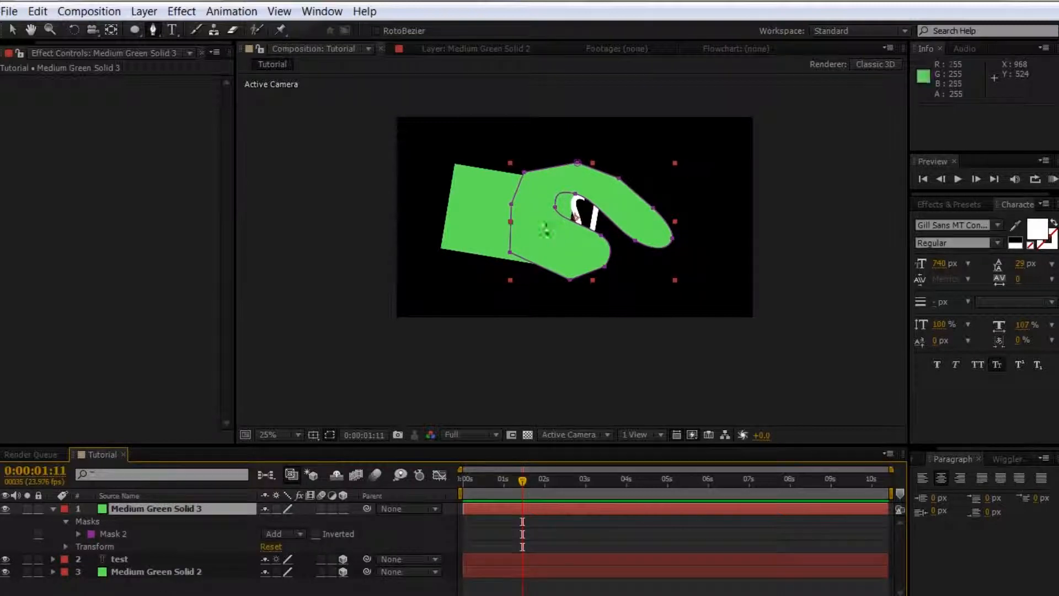
pyautogui.click(134, 505)
pyautogui.press('Delete')
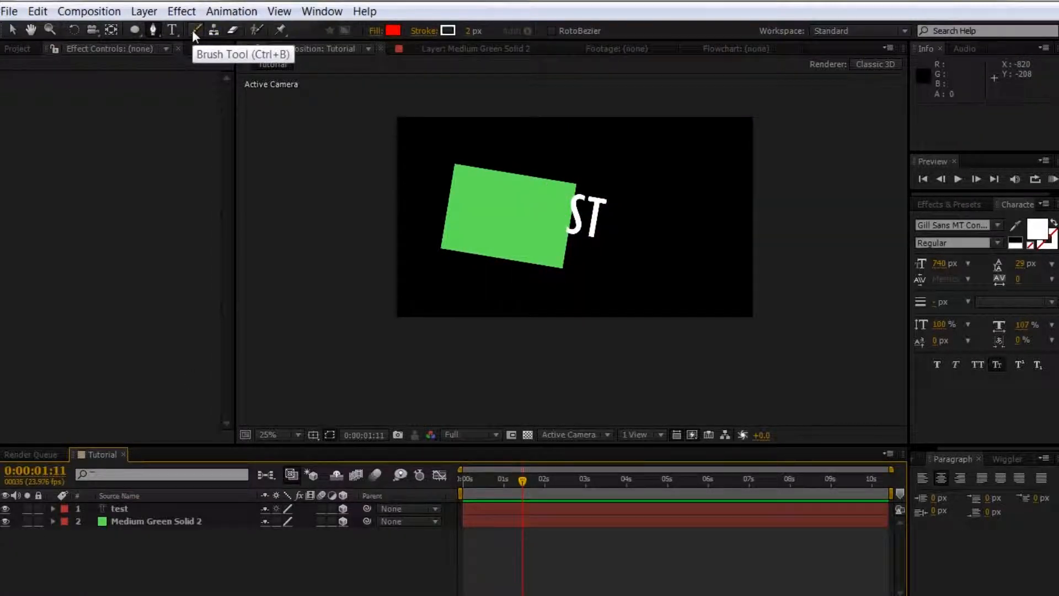
# Add a text layer reading "i went over this" above the green rectangle and select the layer.
pyautogui.click(171, 29)
pyautogui.click(479, 143)
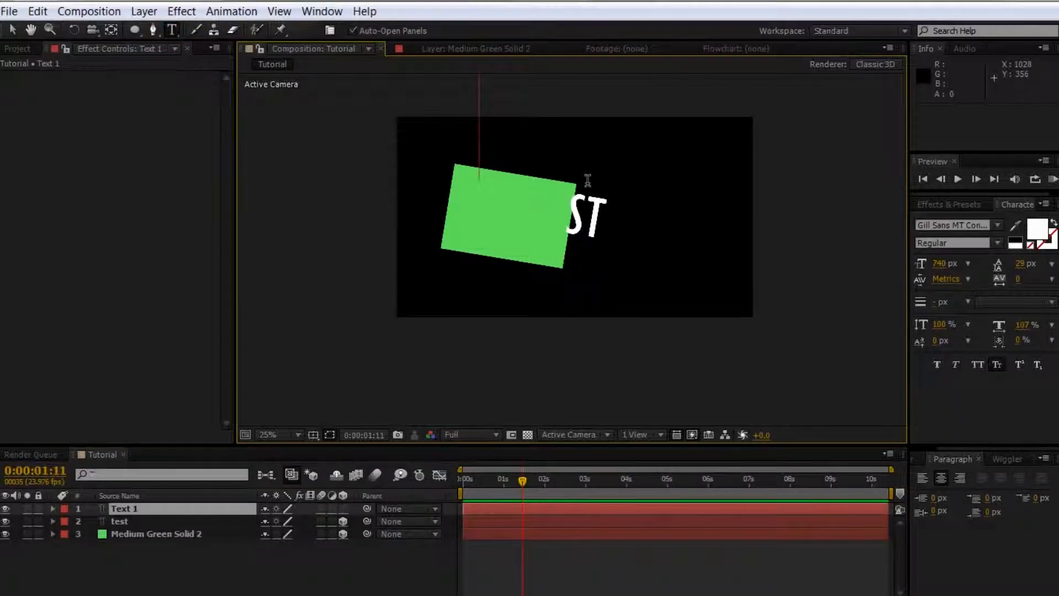
pyautogui.write('WENT OVER This')
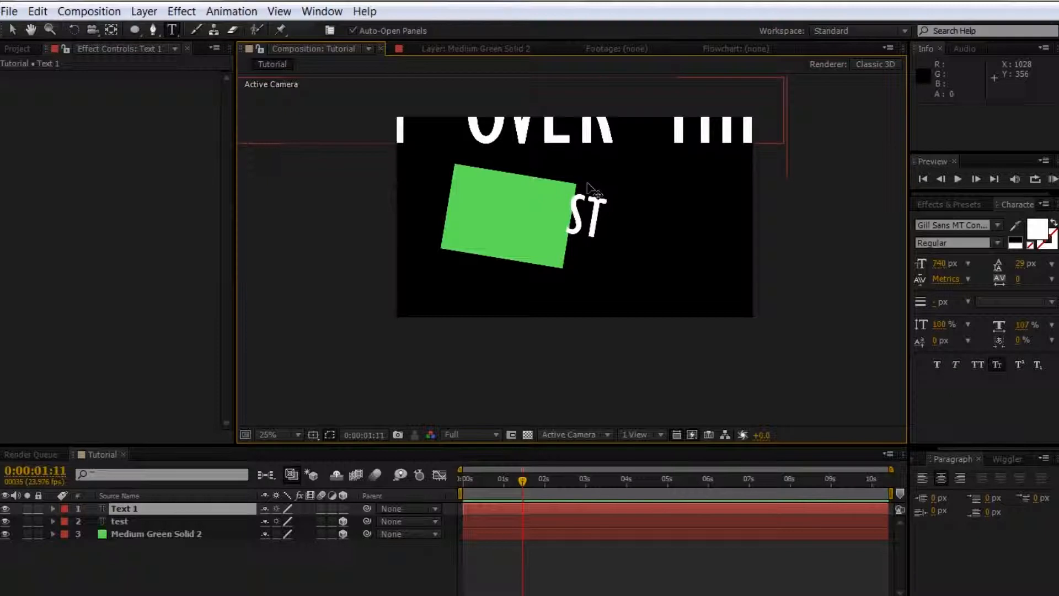
pyautogui.click(106, 557)
pyautogui.click(127, 500)
pyautogui.click(126, 504)
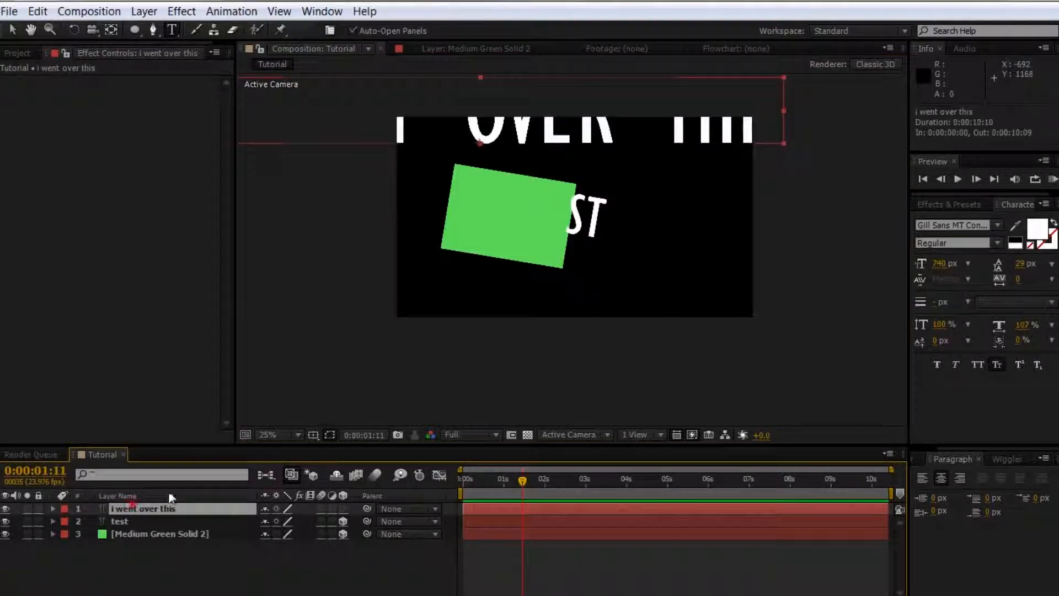
# Scale the "i went over this" text to 41% and move it below the green rectangle to about 1160, 1004.
pyautogui.press('v')
pyautogui.moveTo(521, 132); pyautogui.dragTo(581, 215)
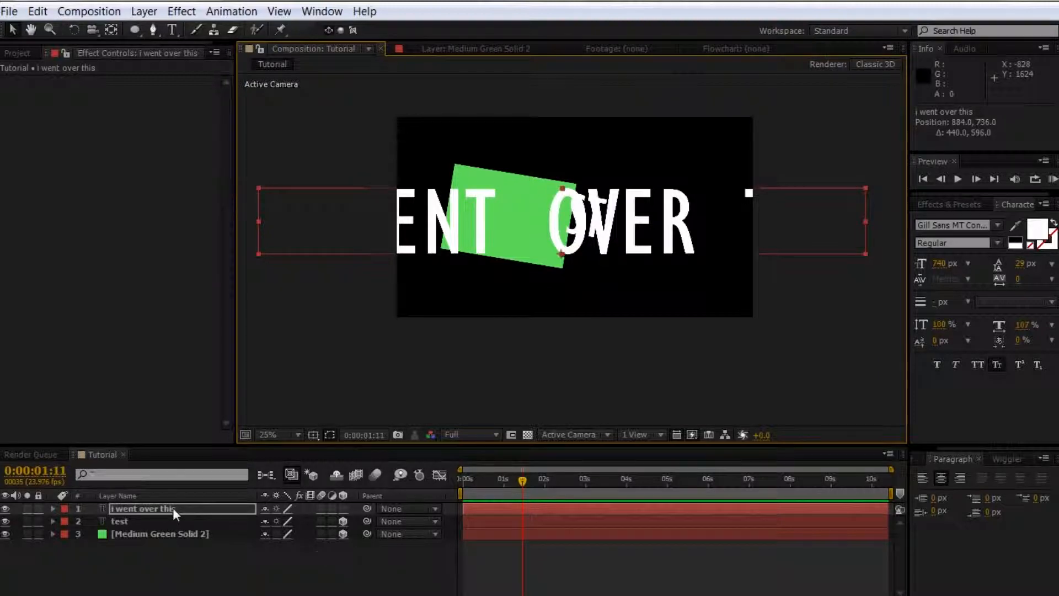
pyautogui.press('s')
pyautogui.moveTo(283, 522); pyautogui.dragTo(237, 524)
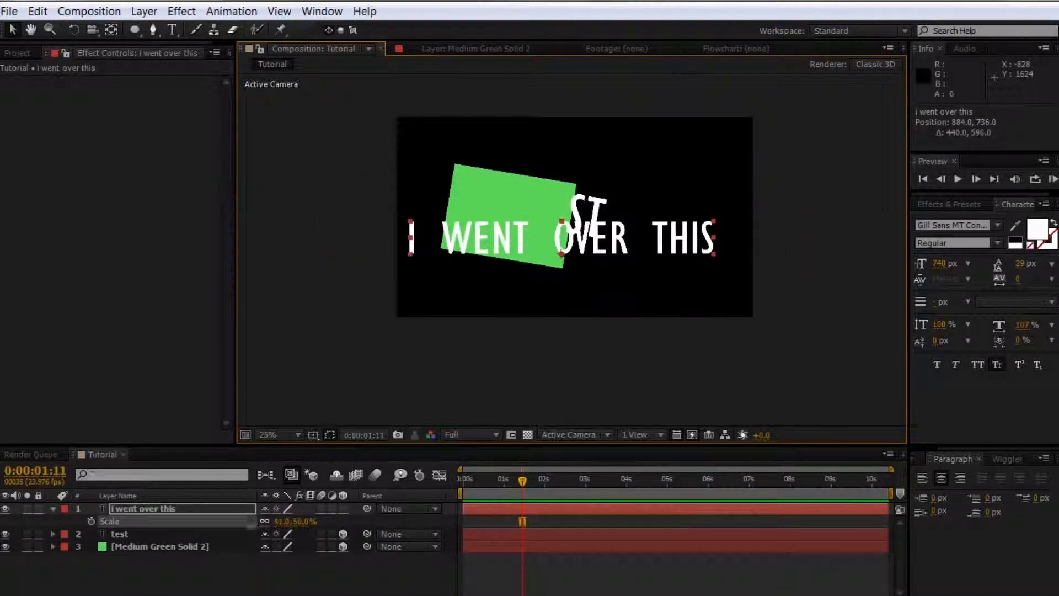
pyautogui.moveTo(593, 240); pyautogui.dragTo(649, 295)
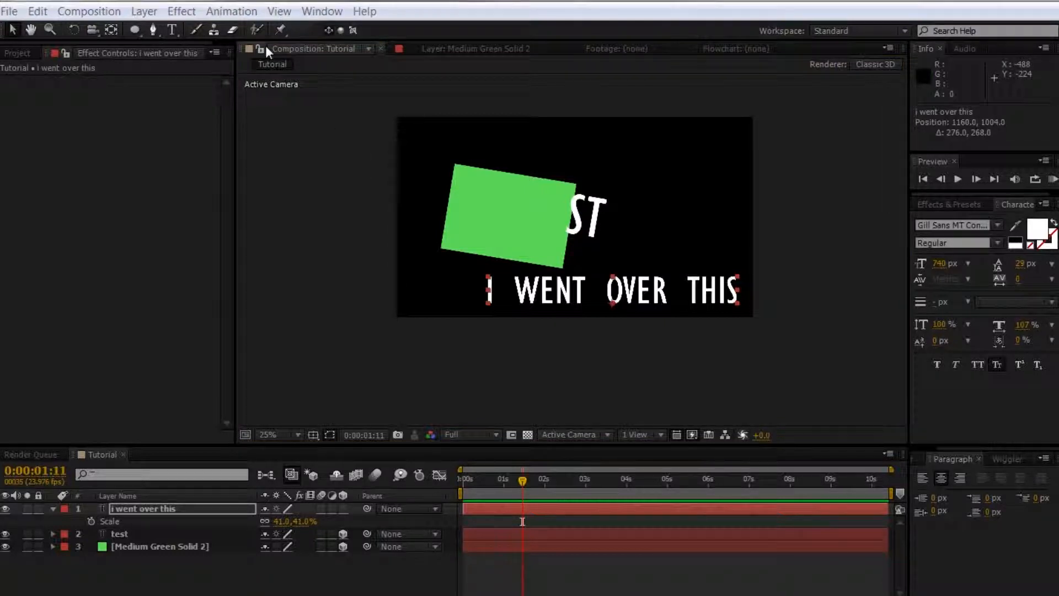
# Activate the Brush tool and show its brush and paint settings.
pyautogui.click(209, 32)
pyautogui.click(194, 31)
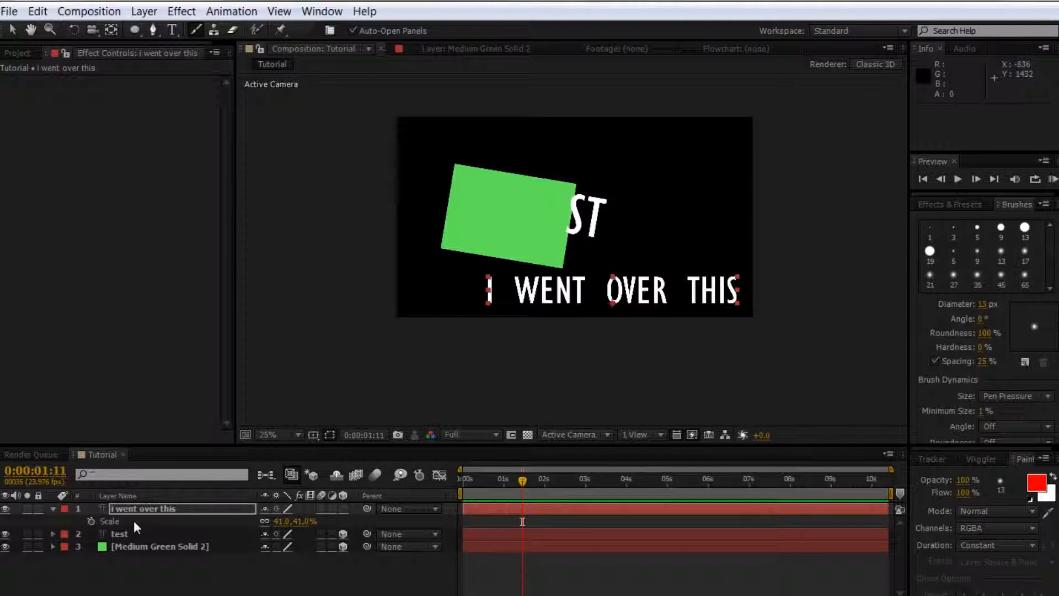
# Delete all three layers from the Tutorial composition and return the current time to 0:00:00:00.
pyautogui.keyDown('shift'); pyautogui.click(159, 547); pyautogui.keyUp('shift')
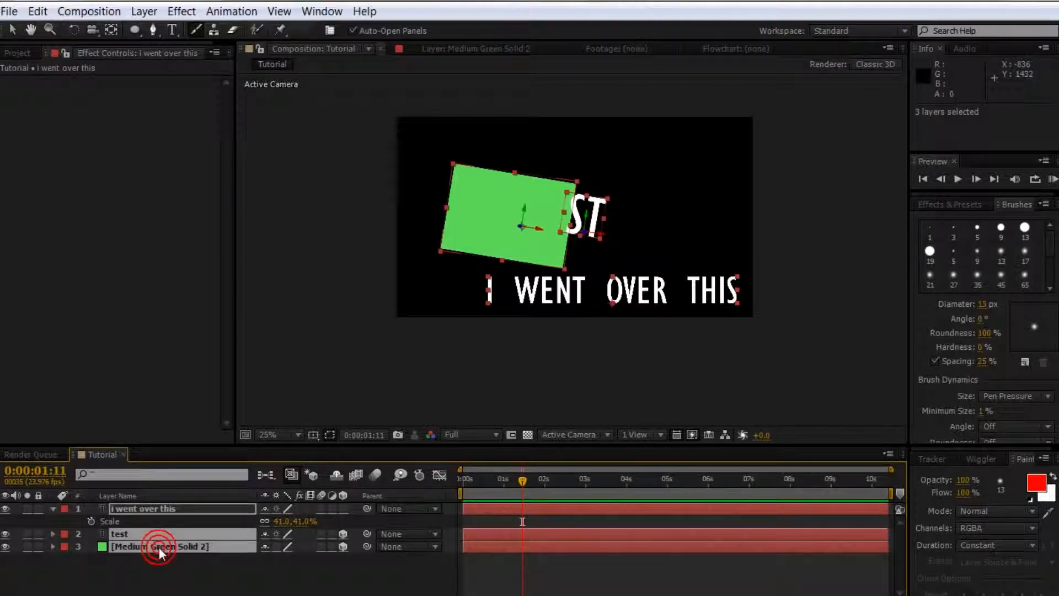
pyautogui.press('Delete')
pyautogui.click(465, 475)
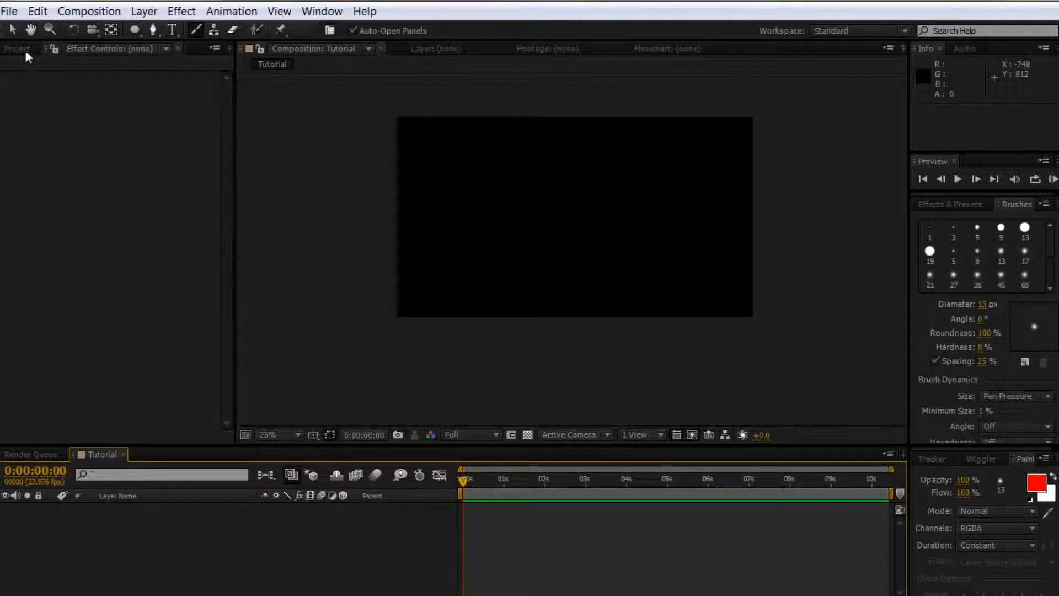
# Create a new composition from the smooth-white-conrete-wall-texture.jpg footage in the project.
pyautogui.click(18, 48)
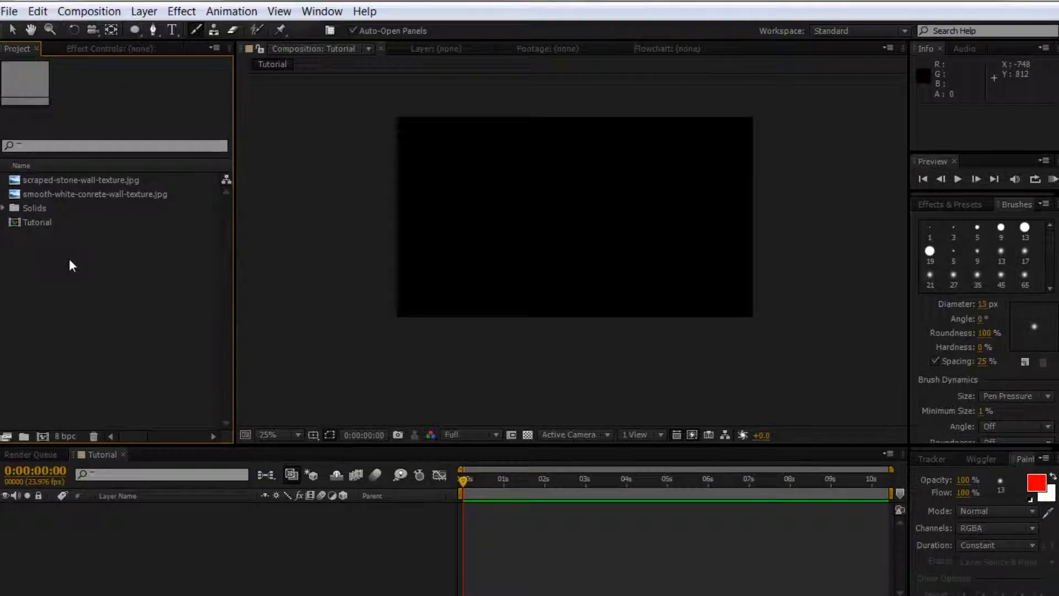
pyautogui.click(59, 194)
pyautogui.moveTo(45, 194); pyautogui.dragTo(41, 436)
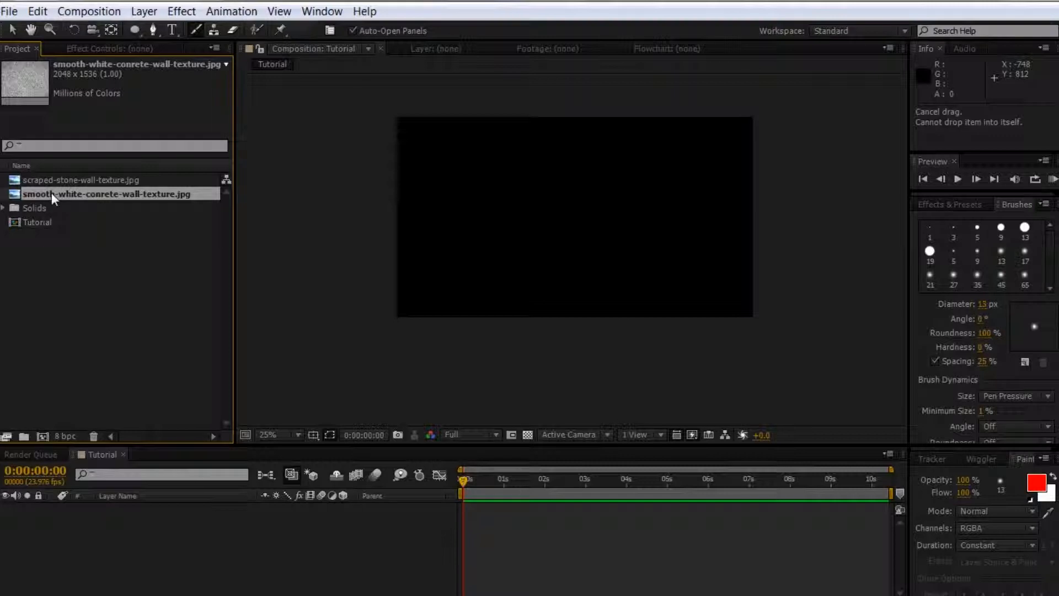
pyautogui.moveTo(51, 193); pyautogui.dragTo(44, 436)
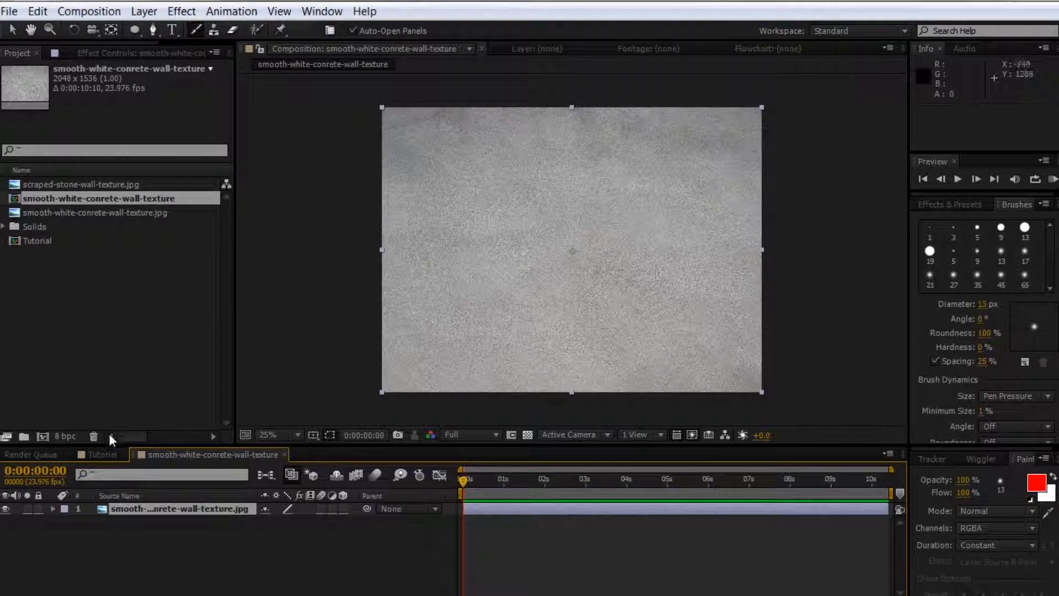
# Nest the smooth-white-conrete-wall-texture composition as a layer in the Tutorial composition and compare the two compositions.
pyautogui.click(94, 453)
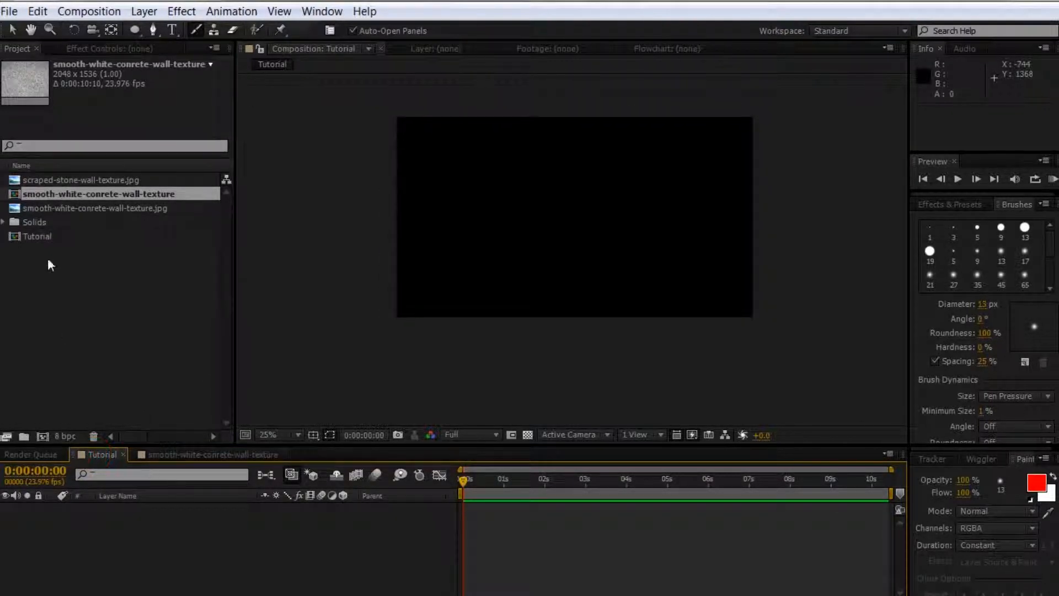
pyautogui.moveTo(49, 196); pyautogui.dragTo(207, 529)
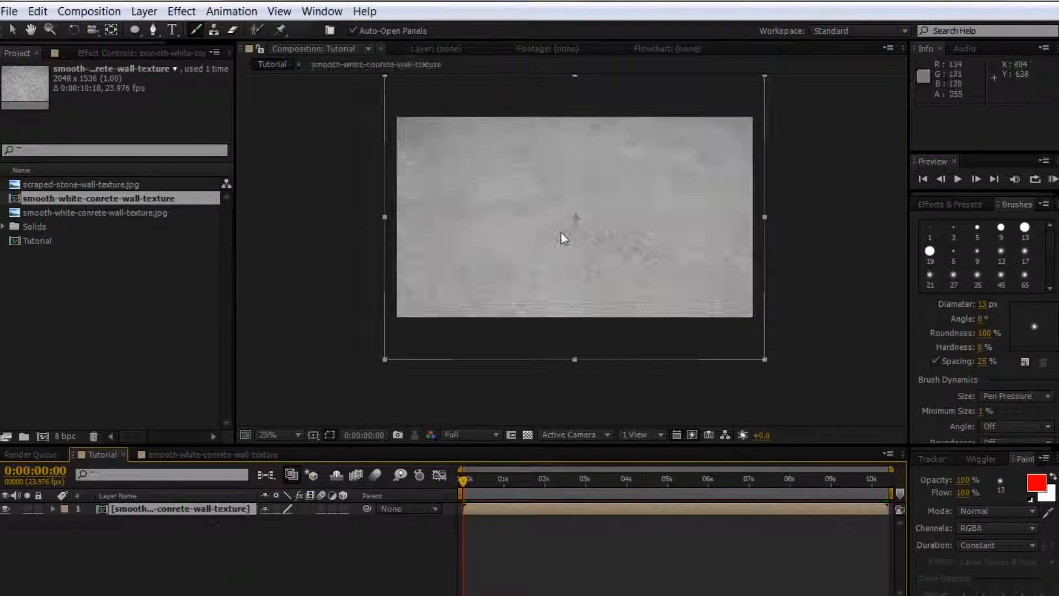
pyautogui.click(170, 452)
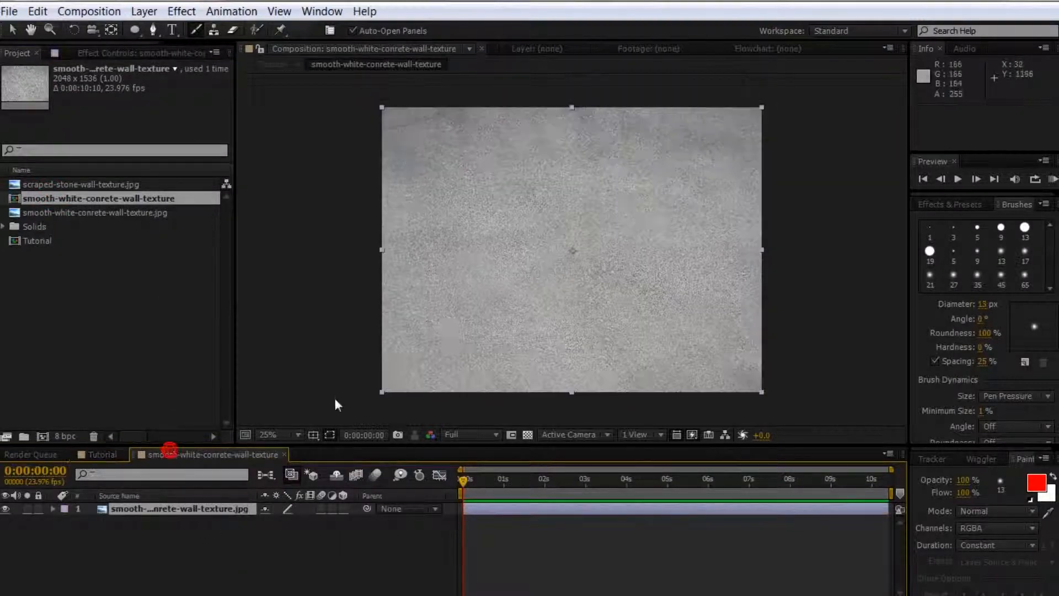
pyautogui.click(94, 455)
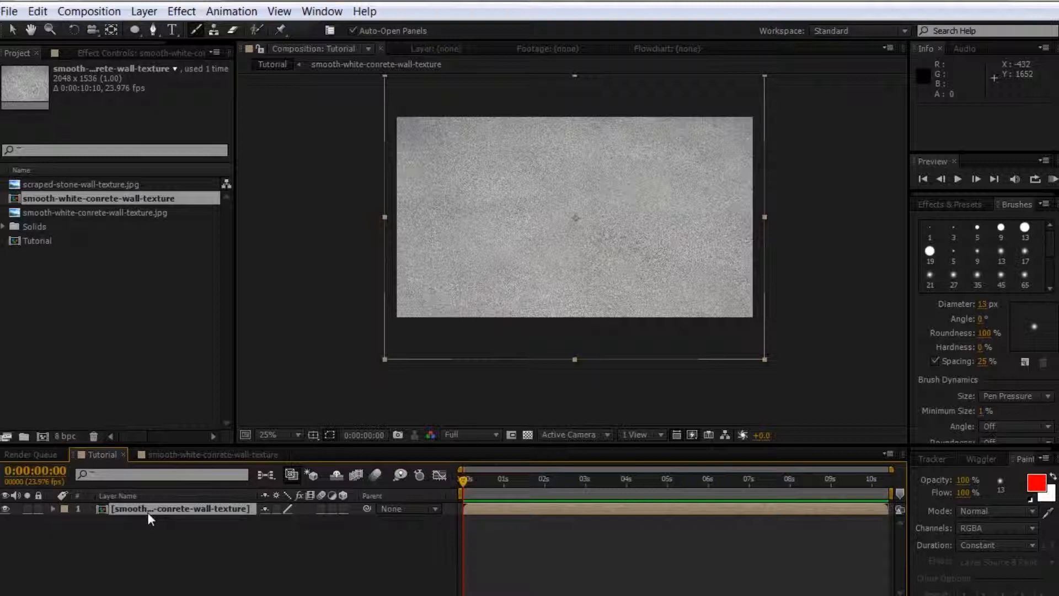
# Inspect the nested texture layer in its own layer view and in its source composition, then return to the Tutorial composition.
pyautogui.click(183, 533)
pyautogui.doubleClick(141, 509)
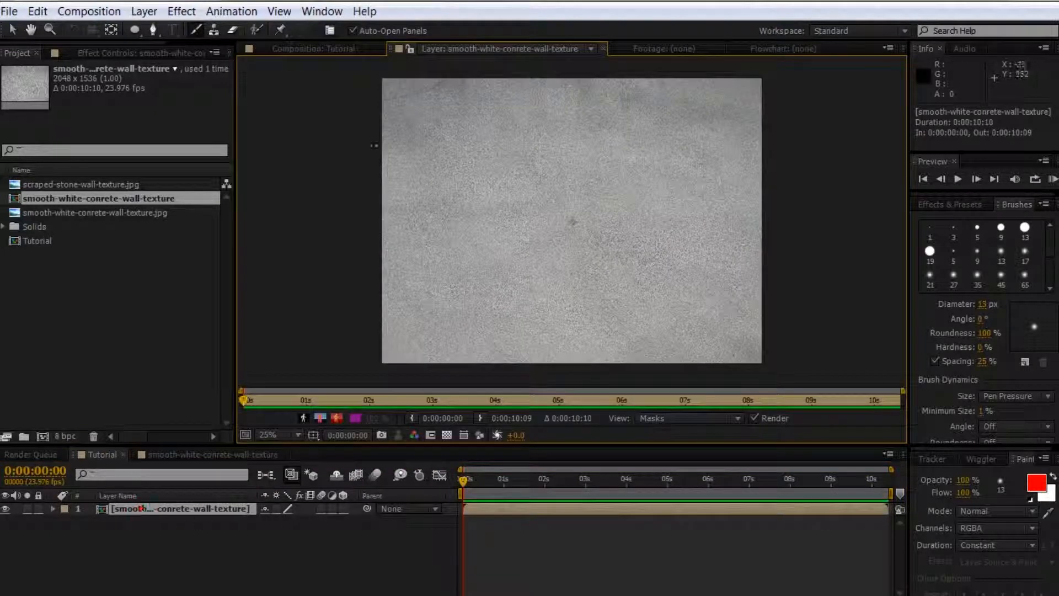
pyautogui.click(313, 48)
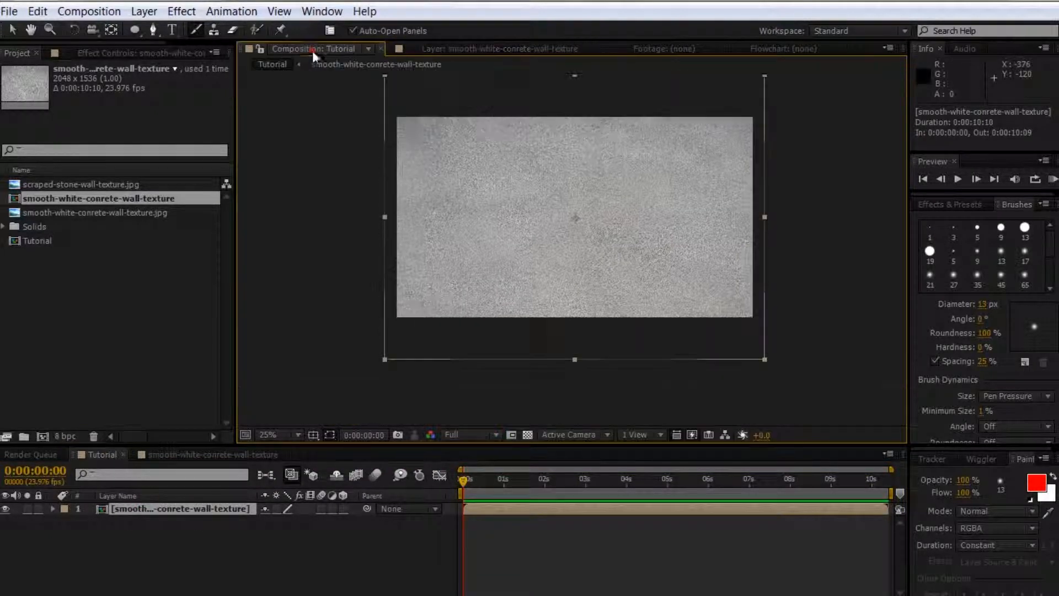
pyautogui.click(181, 455)
pyautogui.click(102, 455)
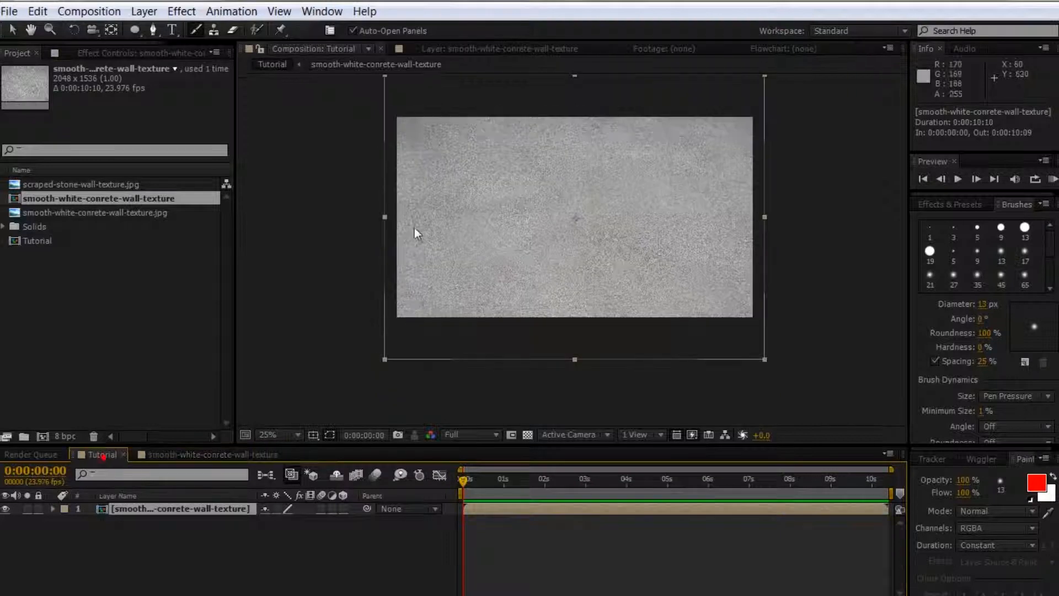
# Move the nested texture layer straight down in the Tutorial composition to position 960, 604.
pyautogui.press('v')
pyautogui.moveTo(570, 237); pyautogui.dragTo(571, 243)
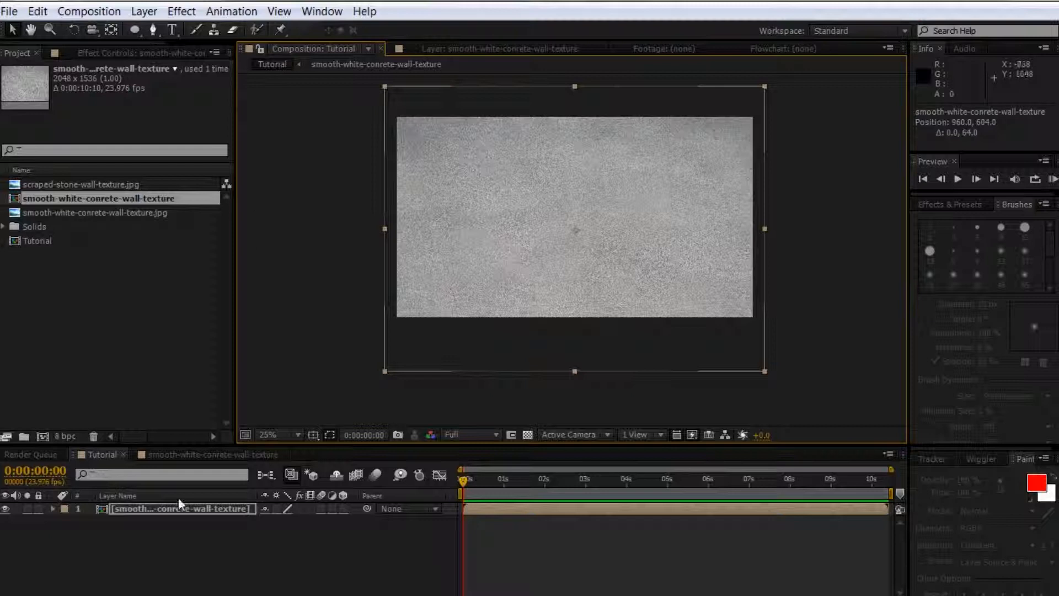
pyautogui.moveTo(515, 493); pyautogui.dragTo(444, 504)
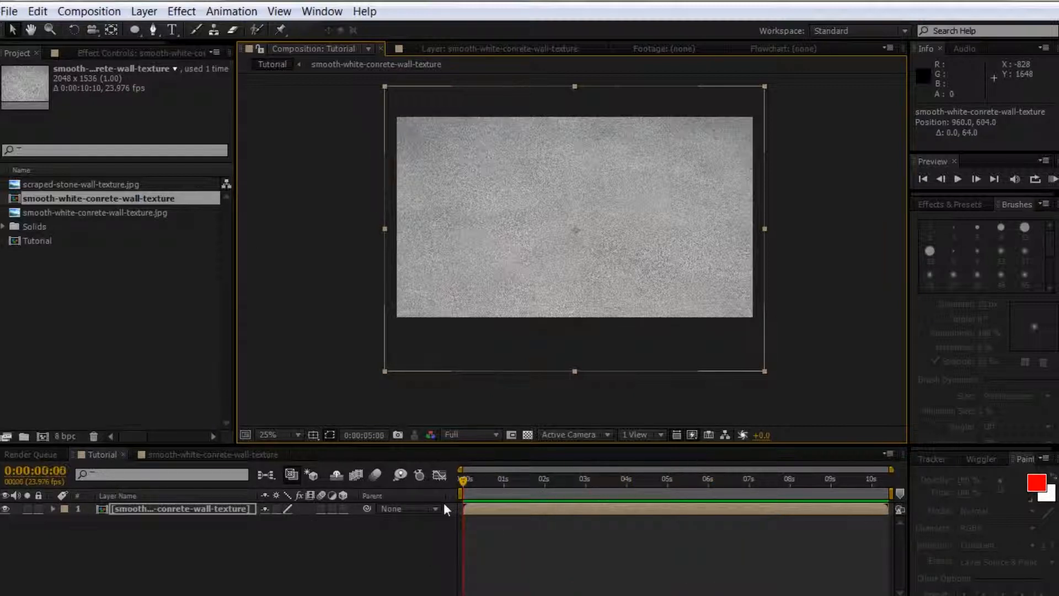